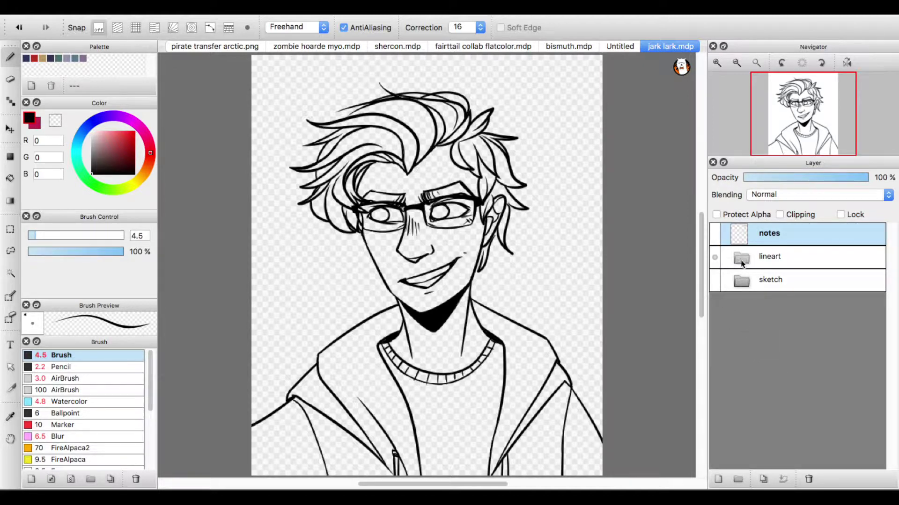
click(777, 257)
click(785, 281)
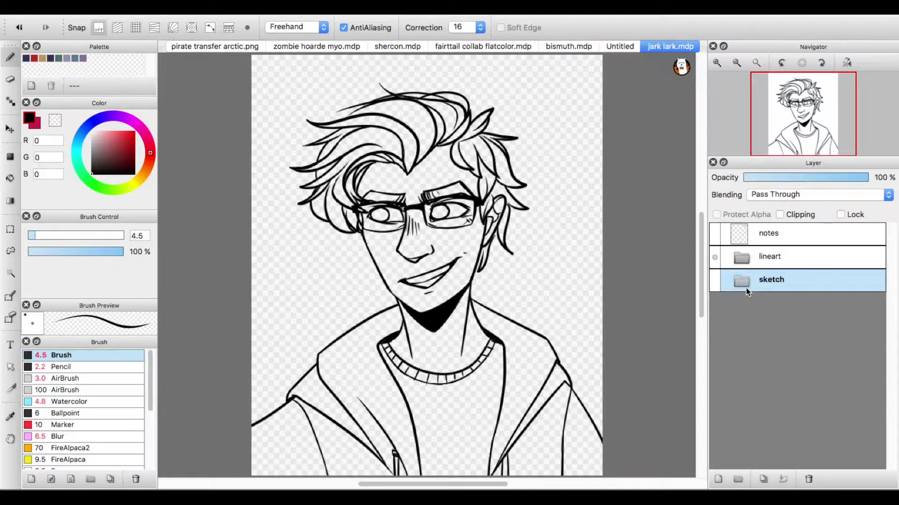
click(754, 234)
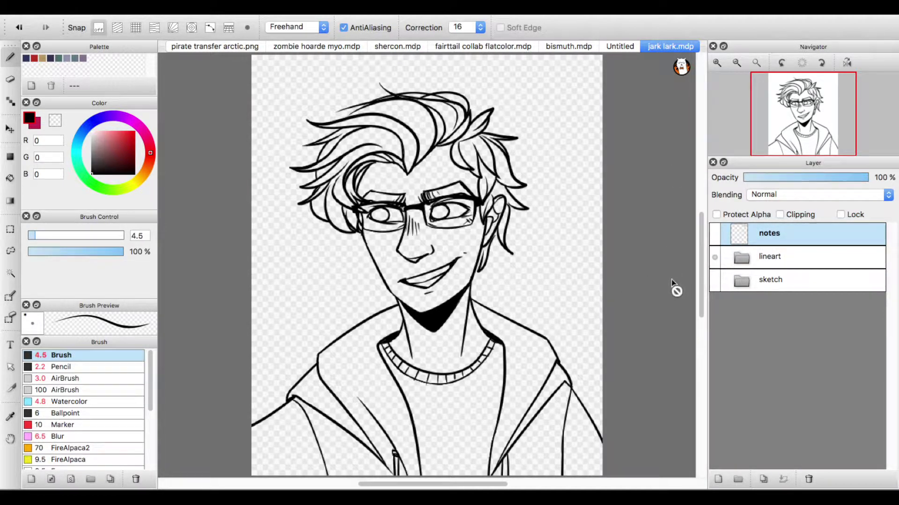
Add a layer named color between the lineart and sketch folders and select the character's silhouette by wand-selecting the background and inverting.
click(735, 257)
click(778, 281)
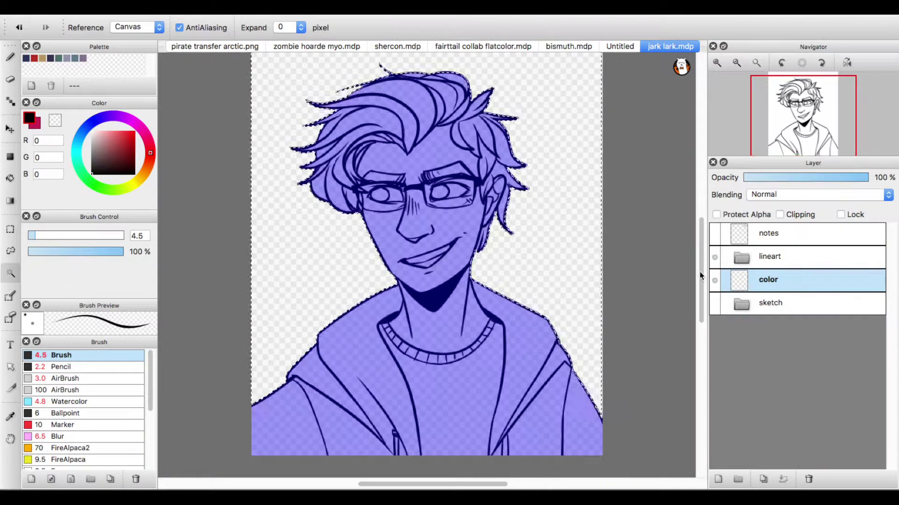
click(561, 94)
click(206, 9)
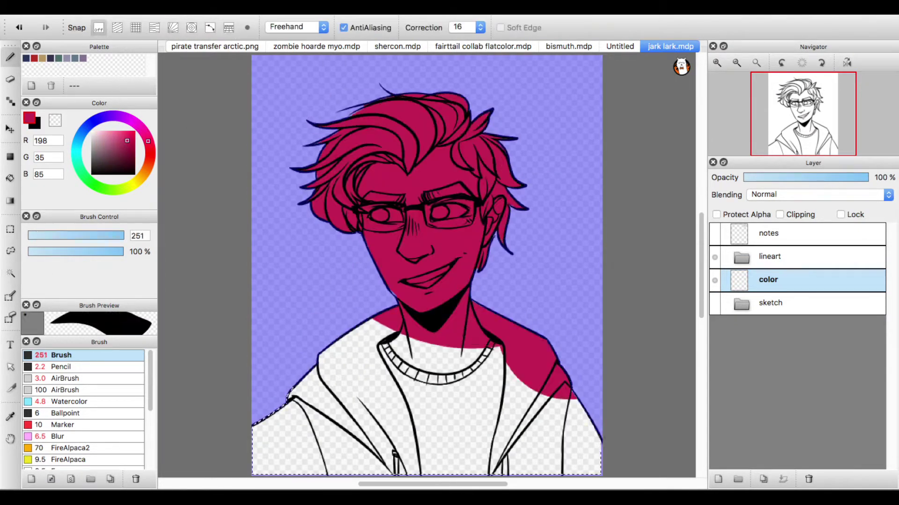
Fill the silhouette with crimson (RGB 198, 35, 85), clear the selection, and touch up gaps along the edges with a smaller brush.
key(ctrl+d)
drag(576, 414, 684, 345)
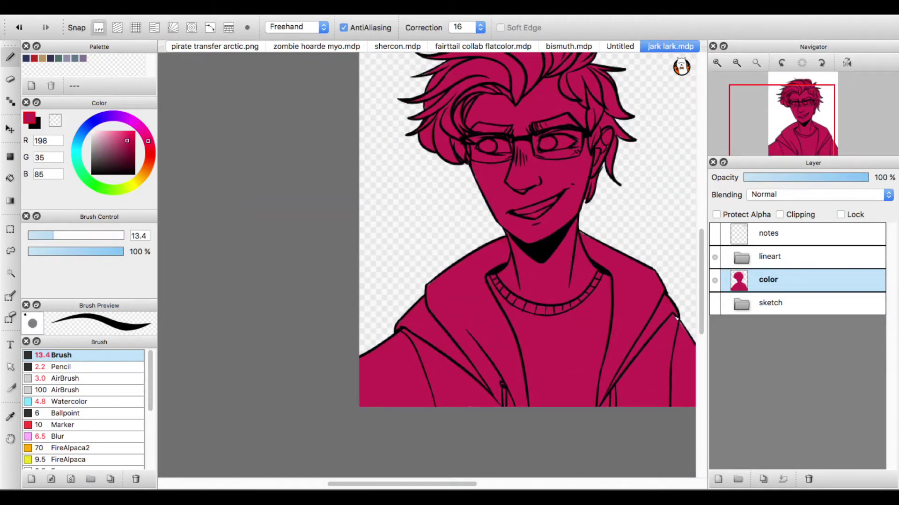
scroll(684, 237, up, 3)
drag(328, 140, 652, 360)
drag(328, 189, 309, 200)
drag(392, 132, 355, 157)
key(z)
drag(423, 111, 547, 98)
scroll(426, 264, down, 2)
Expand the lineart folder and make the lineart layer inside it active.
click(742, 257)
click(783, 303)
key(super+0)
click(799, 241)
scroll(503, 226, up, 2)
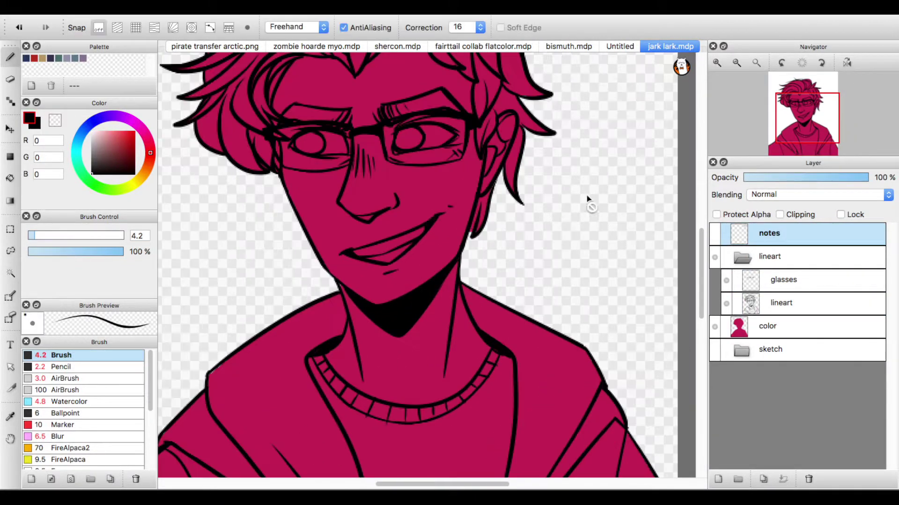
click(783, 303)
Touch up the upper edge of the hair on the color layer and return to the lineart layer with black as the brush color.
scroll(426, 264, up, 4)
key(z)
click(782, 327)
click(29, 118)
drag(338, 115, 386, 112)
click(782, 304)
key(x)
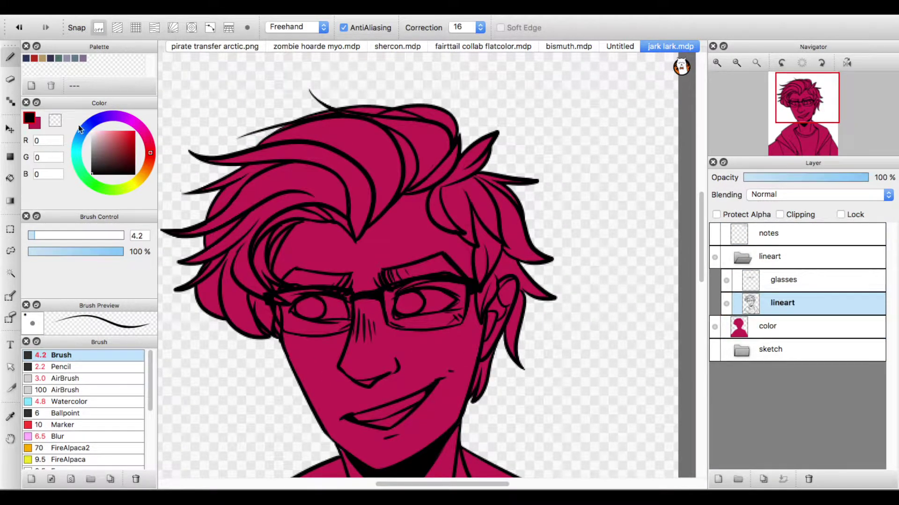
Turn on Protect Alpha for the color layer and paint across the whole figure with a very large brush.
key(super+0)
click(768, 327)
click(716, 214)
drag(34, 236, 124, 236)
drag(422, 164, 415, 471)
click(716, 215)
scroll(426, 264, up, 5)
key(super+0)
click(717, 215)
Try teal strokes (RGB 75, 109, 107) across the shoulder with a 24 px brush, and undo them.
key(x)
mouse_move(42, 235)
mouse_down()
mouse_move(124, 236)
mouse_move(75, 235)
mouse_up()
click(58, 58)
drag(469, 398, 555, 352)
key(super+z)
key(super+z)
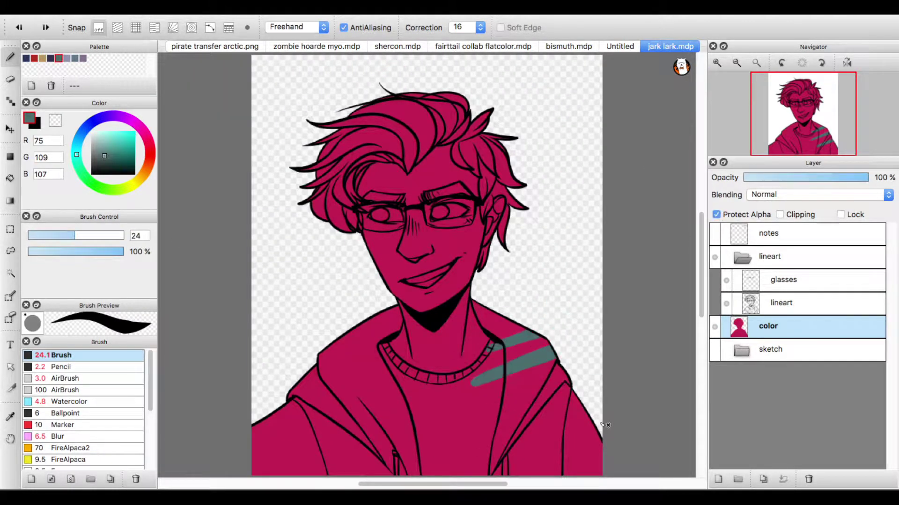
key(super+z)
Recolor the entire silhouette with a light skin tone (RGB 241, 218, 192) using a 483 px brush.
drag(75, 235, 123, 235)
drag(421, 164, 422, 421)
click(29, 118)
drag(421, 164, 421, 422)
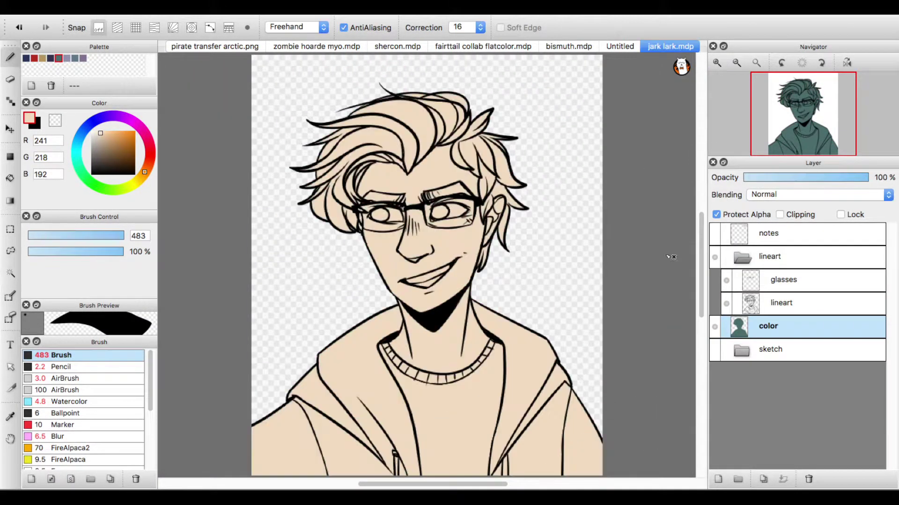
Add a new layer clipped to the color layer and paint the shirt and its collar pale blue.
click(718, 479)
click(779, 214)
click(78, 142)
click(71, 237)
drag(383, 347, 494, 348)
click(95, 235)
drag(421, 393, 459, 463)
Paint the jacket's hood and front edges medium blue on the clipped clothing layer.
click(112, 138)
drag(393, 314, 411, 468)
drag(477, 308, 515, 344)
drag(552, 351, 498, 464)
Paint the jacket's sleeves and outer body dark blue on both sides of the figure.
scroll(426, 264, down, 3)
click(90, 124)
click(121, 147)
drag(564, 290, 505, 365)
drag(262, 337, 323, 365)
drag(304, 318, 347, 346)
Add another clipped layer and paint the short hair beside the visible ear dark reddish brown.
scroll(427, 264, up, 3)
click(718, 480)
click(779, 215)
click(149, 158)
click(120, 159)
mouse_move(489, 138)
mouse_down()
mouse_move(501, 189)
mouse_move(484, 154)
mouse_up()
drag(484, 159, 459, 143)
drag(487, 241, 480, 261)
drag(488, 112, 459, 138)
Paint both eyebrows the same dark reddish brown as the short side hair.
scroll(400, 192, up, 3)
drag(349, 195, 403, 196)
drag(506, 182, 441, 196)
drag(702, 282, 703, 271)
Add a third clipped layer and paint the long swept hair dark purple (RGB 45, 34, 60).
click(718, 479)
click(780, 215)
click(111, 116)
click(110, 165)
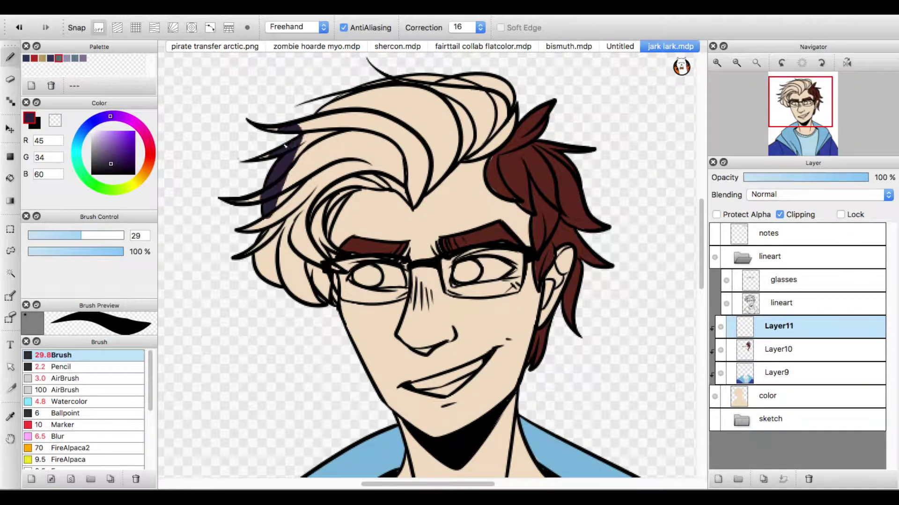
drag(337, 117, 419, 199)
drag(397, 145, 318, 295)
Turn on Protect Alpha for the purple hair layer and paint green streaks (RGB 0, 114, 52) through the outer strands.
click(780, 349)
click(778, 327)
click(716, 215)
click(83, 172)
click(134, 155)
mouse_move(262, 194)
mouse_down()
mouse_move(327, 143)
mouse_move(365, 143)
mouse_up()
drag(281, 128, 390, 135)
mouse_move(306, 201)
mouse_down()
mouse_move(315, 280)
mouse_move(327, 298)
mouse_move(309, 250)
mouse_up()
Refine the edges between the green and purple strands, alternating the two hair colors with a 7.4 px brush.
key(x)
alt+click(323, 234)
key(x)
mouse_move(337, 136)
mouse_down()
mouse_move(300, 174)
mouse_move(330, 140)
mouse_up()
key(x)
click(41, 236)
mouse_move(323, 173)
mouse_down()
mouse_move(271, 220)
mouse_move(286, 280)
mouse_up()
key(x)
click(759, 303)
key(z)
click(749, 326)
key(ctrl+0)
drag(702, 277, 702, 284)
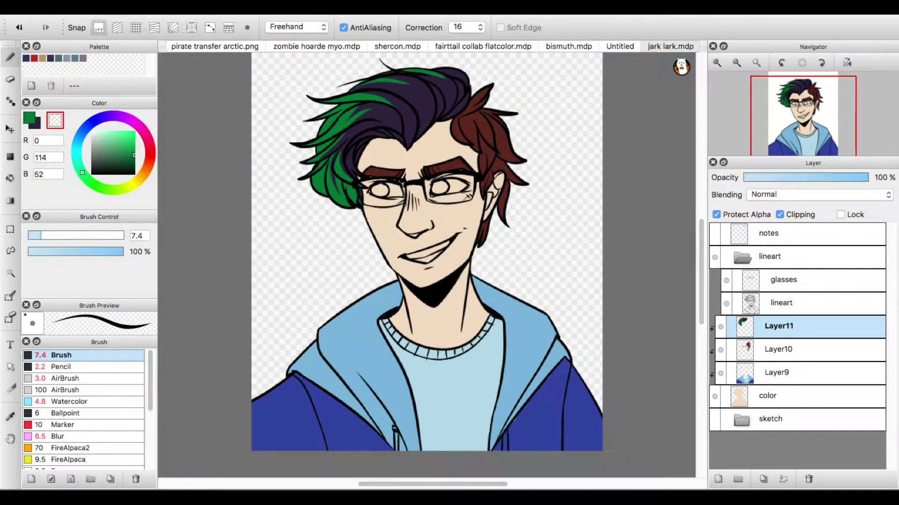
Paint the zipper edges of the hoodie near-white on the clothes layer.
click(94, 132)
click(777, 373)
drag(505, 431, 505, 450)
Add a clipped layer, paint dark blue stripes and lettering across the light blue shirt, and erase the overshoot onto the hoodie.
alt+click(536, 419)
click(123, 150)
click(718, 479)
click(77, 236)
mouse_move(397, 421)
mouse_down()
mouse_move(519, 407)
mouse_move(526, 395)
mouse_up()
click(45, 235)
drag(463, 442, 489, 444)
key(e)
drag(517, 398, 500, 433)
Add another clipped layer at reduced opacity and paint darker vertical plaid stripes down the blue jacket and sleeves.
click(718, 479)
click(121, 167)
key(b)
drag(44, 235, 62, 236)
click(806, 178)
drag(307, 384, 350, 449)
drag(266, 398, 304, 451)
drag(534, 389, 531, 449)
drag(559, 360, 553, 449)
drag(578, 387, 589, 449)
key(z)
drag(530, 393, 525, 408)
key(z)
Add a further clipped layer at reduced opacity and paint the crosswise plaid bands over the jacket and sleeves.
click(718, 478)
click(780, 215)
click(806, 177)
drag(255, 432, 311, 404)
drag(301, 447, 327, 438)
key(z)
mouse_move(566, 405)
mouse_down()
mouse_move(599, 421)
mouse_move(573, 447)
mouse_up()
key(z)
drag(563, 437, 581, 447)
drag(315, 406, 375, 418)
drag(332, 445, 397, 447)
key(z)
drag(807, 179, 820, 179)
key(z)
Add a clipped layer above the purple and green hair layer and paint the eye whites and teeth white.
click(778, 326)
click(717, 479)
click(97, 133)
click(92, 131)
drag(393, 187, 398, 193)
drag(407, 258, 447, 245)
drag(374, 187, 384, 194)
Add a layer for the irises, painting the one beside the green hair blue (RGB 55, 112, 181) and the other brown (RGB 58, 33, 11).
click(718, 478)
click(81, 135)
click(120, 139)
click(80, 138)
click(145, 171)
drag(436, 183, 443, 191)
Add a clipped layer directly above the base color layer and airbrush a soft blush across both cheeks.
scroll(797, 347, down, 4)
click(718, 479)
click(65, 378)
mouse_move(63, 235)
mouse_down()
mouse_move(122, 237)
mouse_move(94, 237)
mouse_up()
drag(374, 213, 423, 225)
drag(867, 177, 836, 177)
drag(45, 251, 71, 252)
drag(452, 206, 470, 203)
Soften and blend the cheek blush with the Watercolor brush at low brush opacity.
click(70, 401)
drag(38, 236, 53, 235)
drag(122, 251, 49, 251)
right_click(427, 274)
drag(53, 236, 102, 237)
click(716, 215)
drag(50, 251, 31, 252)
drag(116, 235, 106, 235)
mouse_move(415, 213)
mouse_down()
mouse_move(463, 211)
mouse_move(378, 225)
mouse_up()
Refine the blush with the Watercolor brush at 83 load color and lower the blush layer's opacity to 52%.
drag(105, 235, 89, 235)
drag(92, 285, 102, 285)
drag(470, 216, 454, 218)
drag(89, 236, 78, 236)
drag(102, 284, 124, 284)
drag(78, 235, 88, 236)
drag(836, 177, 810, 177)
click(716, 214)
key(z)
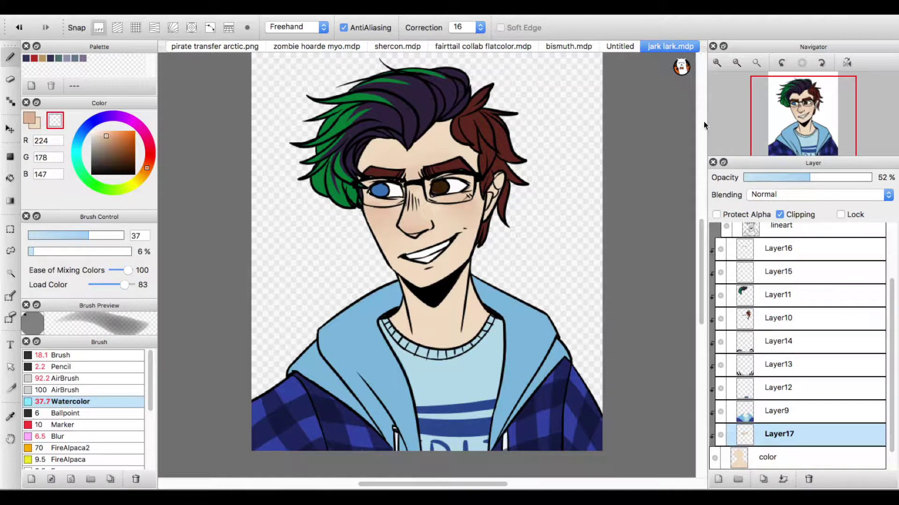
Switch to the regular Brush and turn on Protect Alpha for the iris layer.
click(786, 249)
right_click(440, 187)
key(z)
click(70, 347)
click(790, 274)
click(786, 251)
scroll(410, 160, up, 2)
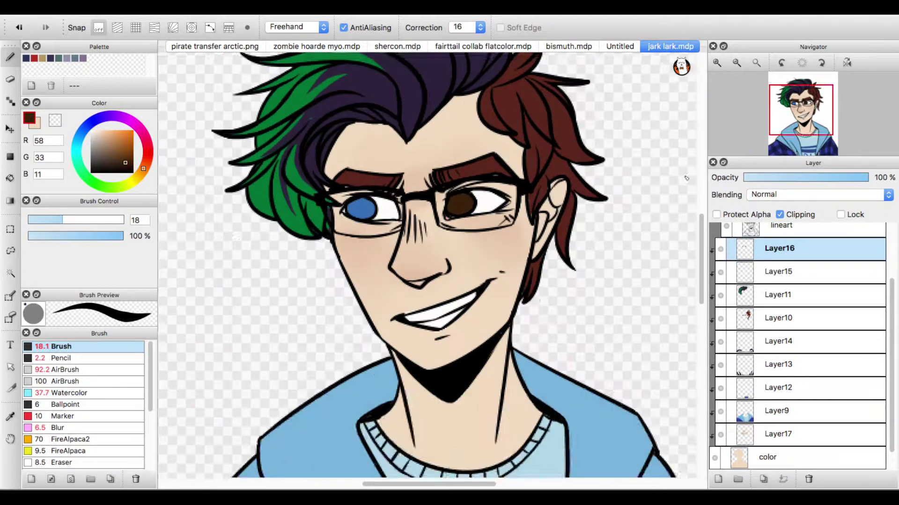
scroll(410, 160, up, 3)
key(z)
click(716, 214)
right_click(368, 247)
scroll(368, 275, up, 3)
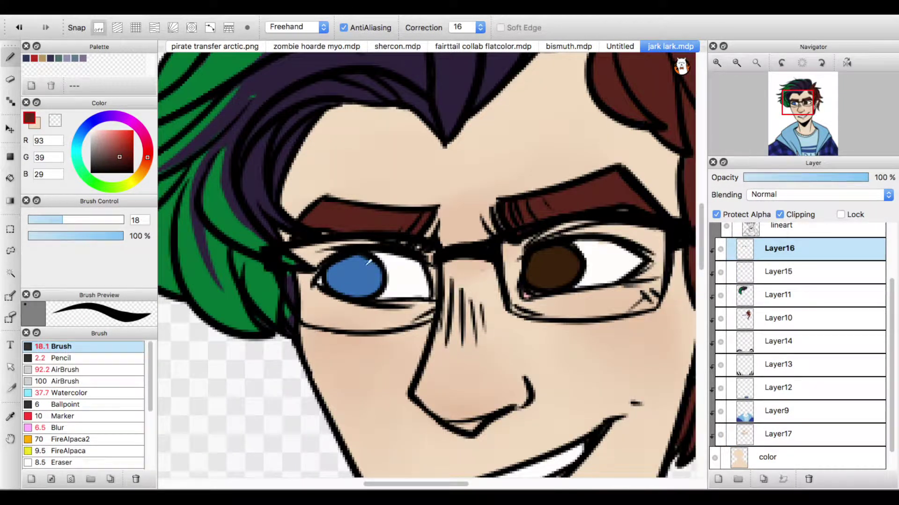
Shade the upper half of the blue iris with a darker blue using a 10.5 px brush.
right_click(368, 263)
click(88, 125)
drag(124, 152, 126, 154)
drag(330, 273, 379, 269)
key(super+z)
click(47, 220)
drag(60, 220, 47, 220)
drag(330, 274, 378, 271)
key(super+z)
mouse_move(373, 267)
mouse_down()
mouse_move(334, 269)
mouse_move(389, 278)
mouse_up()
Build up blue tones from light to dark across the iris, using RGB 13, 14, 91 for the darkest part.
alt+click(345, 279)
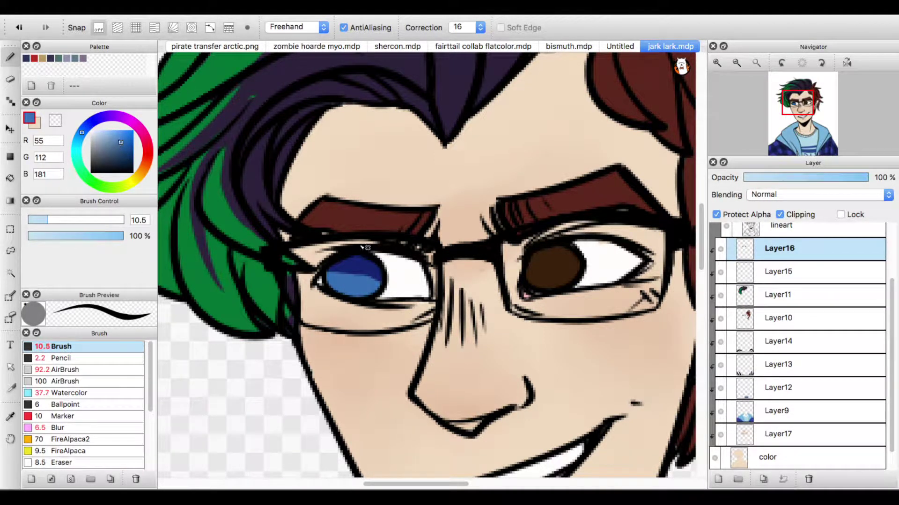
click(89, 125)
click(126, 154)
mouse_move(334, 271)
mouse_down()
mouse_move(381, 281)
mouse_move(370, 287)
mouse_move(380, 276)
mouse_move(369, 267)
mouse_move(376, 280)
mouse_move(333, 265)
mouse_up()
key(super+z)
click(124, 148)
click(123, 149)
alt+click(351, 283)
alt+click(354, 265)
click(125, 151)
click(126, 155)
click(125, 152)
alt+click(348, 284)
alt+click(356, 266)
click(93, 122)
click(127, 158)
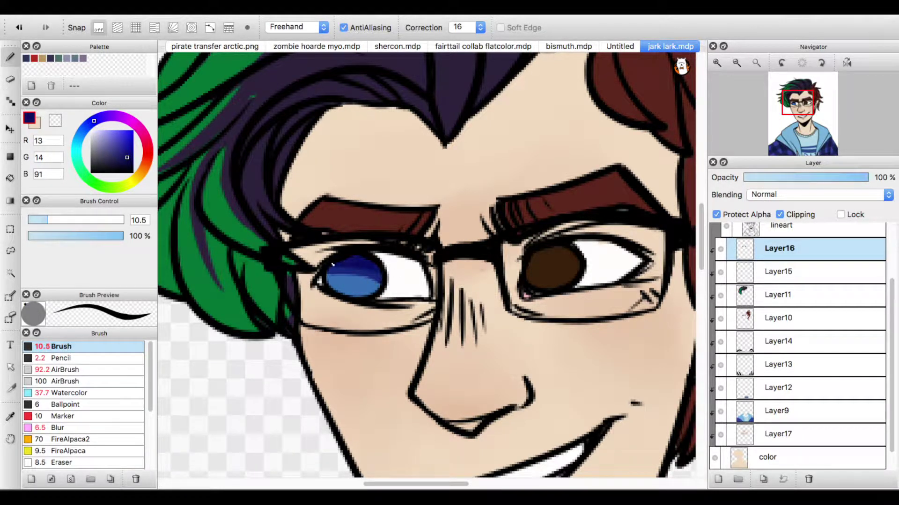
Deepen the top of the blue iris with a darker violet-blue and blend it into the lighter tones.
click(102, 117)
click(129, 162)
right_click(347, 264)
drag(330, 273, 379, 285)
mouse_move(328, 277)
mouse_down()
mouse_move(380, 283)
mouse_move(364, 273)
mouse_move(373, 276)
mouse_up()
right_click(356, 260)
right_click(349, 278)
Add a new clipped layer and paint the blue eye's pupil dark navy (RGB 12, 5, 63) with an 8.8 px brush.
click(718, 479)
click(779, 215)
click(130, 163)
click(94, 121)
mouse_move(351, 268)
mouse_down()
mouse_move(356, 285)
mouse_move(355, 262)
mouse_up()
key(super+z)
click(99, 118)
click(44, 220)
key(super+z)
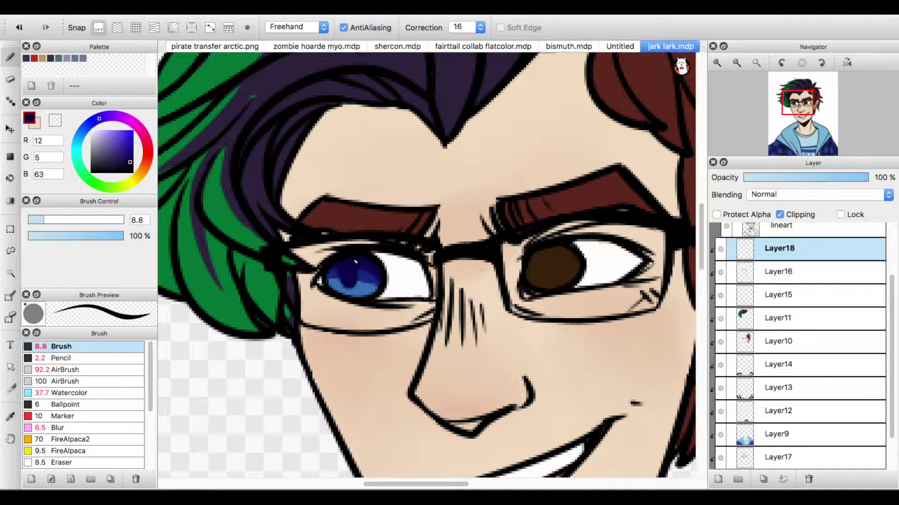
click(131, 164)
click(133, 170)
right_click(555, 264)
drag(145, 165, 146, 162)
click(129, 158)
key(super+z)
click(132, 165)
drag(532, 266, 572, 257)
key(super+z)
Shade the upper half of the brown iris with a dark reddish brown (RGB 39, 11, 2).
right_click(555, 266)
click(146, 163)
drag(146, 163, 147, 161)
click(131, 167)
mouse_move(530, 265)
mouse_down()
mouse_move(564, 253)
mouse_move(529, 271)
mouse_move(574, 274)
mouse_up()
right_click(552, 272)
key(super+z)
click(146, 160)
click(126, 160)
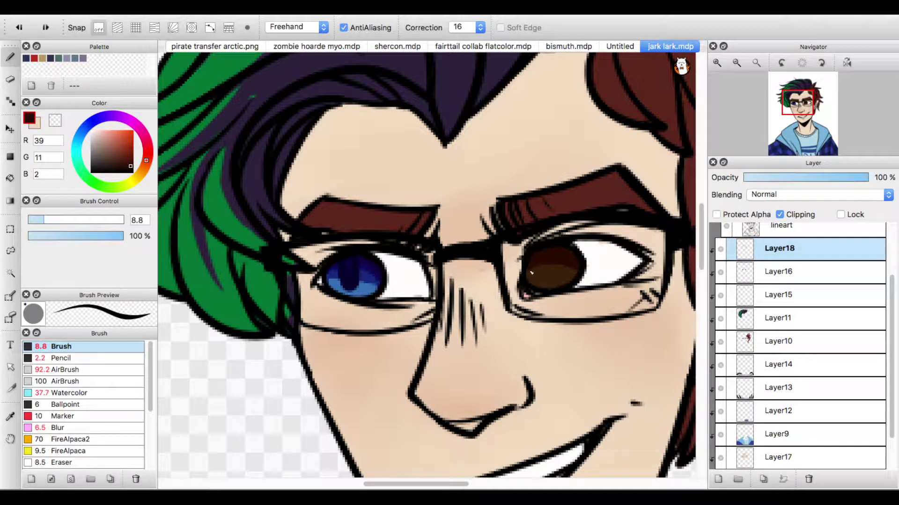
Darken the top of the brown iris and paint its pupil in near-black reds, RGB 21, 1, 0 and 11, 0, 0.
mouse_move(102, 152)
mouse_down()
mouse_move(86, 170)
mouse_move(96, 152)
mouse_move(131, 166)
mouse_up()
click(148, 153)
drag(539, 264, 542, 257)
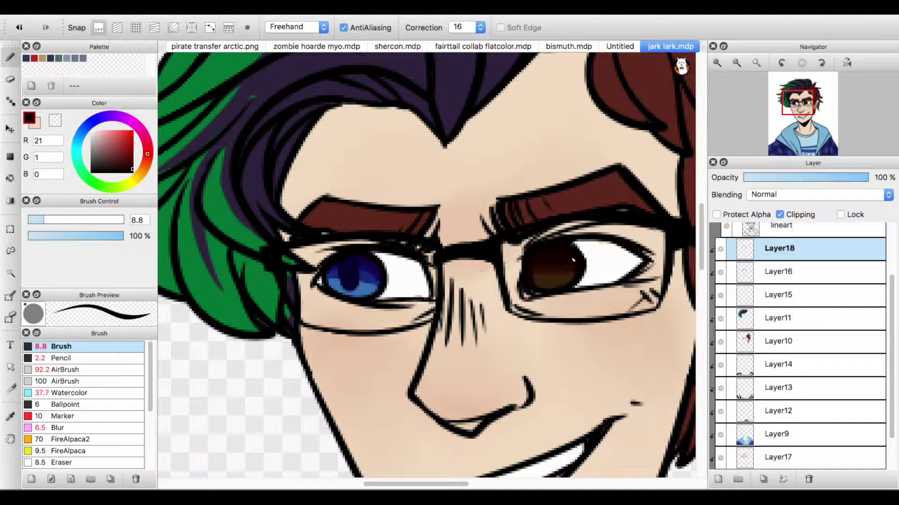
drag(543, 274, 552, 281)
drag(131, 171, 133, 172)
key(c)
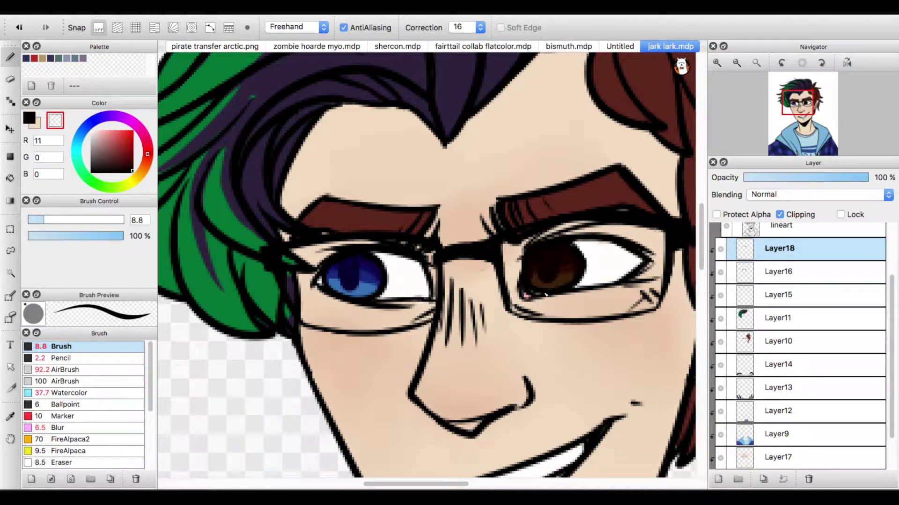
Add a new layer directly above the lineart layer and clip it to the lineart.
click(755, 62)
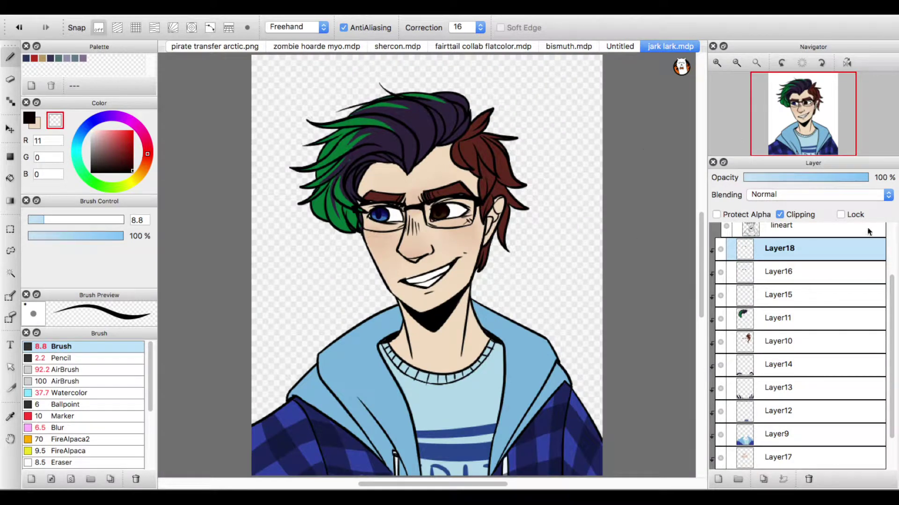
scroll(867, 231, up, 3)
click(790, 304)
click(779, 214)
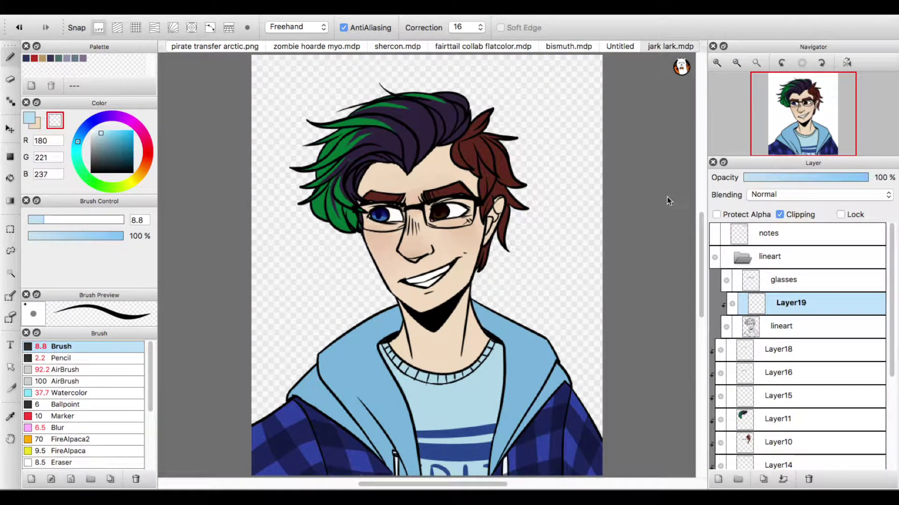
Select the clipped layer between the glasses and lineart layers and choose a pale near-white paint colour.
click(726, 281)
click(727, 281)
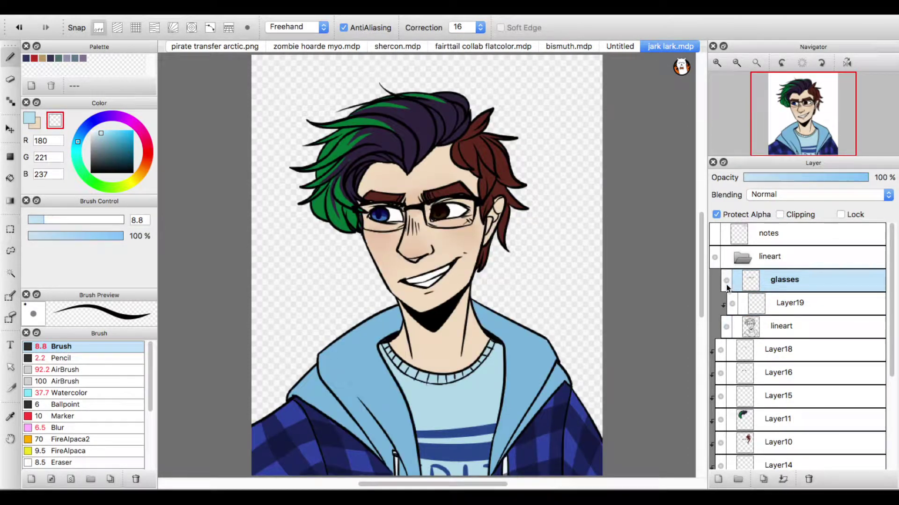
click(779, 303)
click(780, 215)
click(781, 326)
click(780, 281)
click(777, 301)
click(749, 280)
click(754, 303)
drag(92, 133, 93, 137)
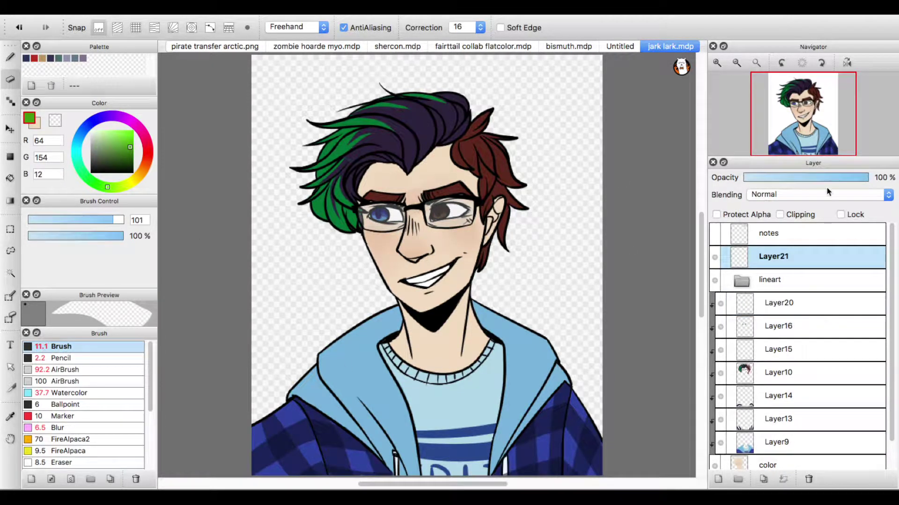
Select the clipped Multiply layer Layer20 and set up a 12 px brush in teal, RGB 12, 154, 142.
click(791, 303)
key(b)
click(75, 155)
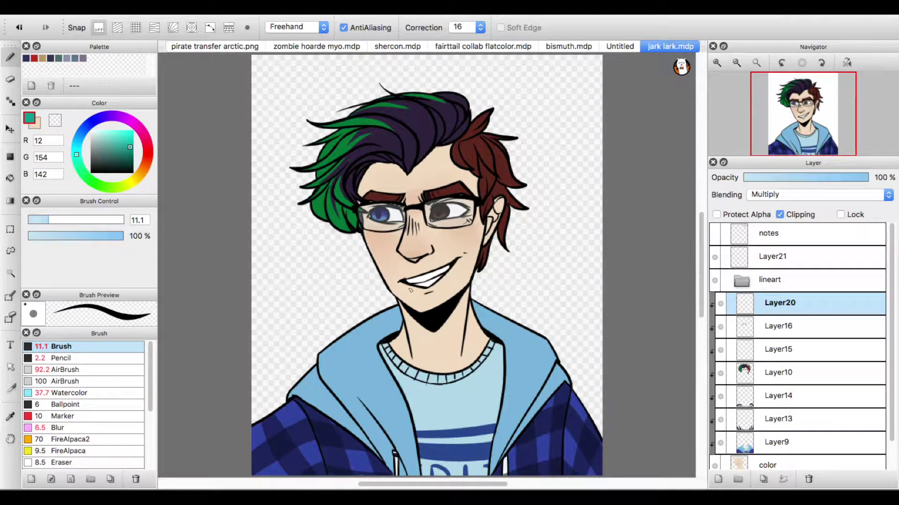
drag(48, 220, 50, 220)
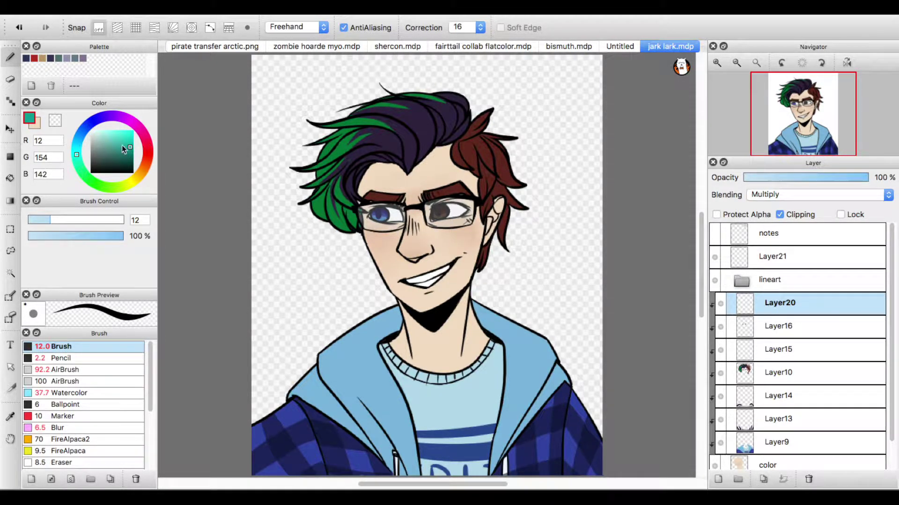
Paint teal shadows on the neck and the adjoining inner hood at the viewer's left.
mouse_move(393, 347)
mouse_down()
mouse_move(415, 360)
mouse_move(406, 321)
mouse_move(425, 368)
mouse_up()
drag(416, 332, 431, 371)
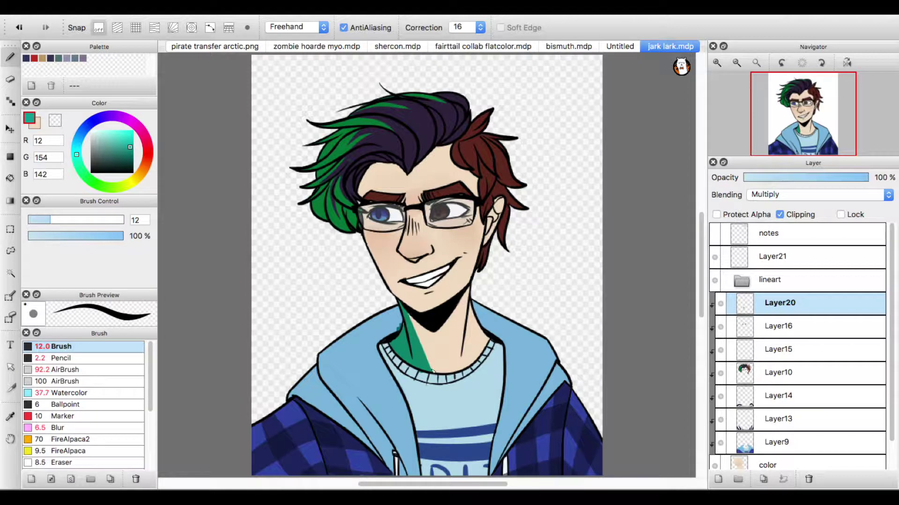
drag(403, 314, 378, 339)
mouse_move(473, 305)
mouse_down()
mouse_move(504, 341)
mouse_move(490, 471)
mouse_up()
mouse_move(505, 345)
mouse_down()
mouse_move(496, 452)
mouse_move(515, 388)
mouse_move(495, 465)
mouse_up()
key(super+z)
key(super+z)
drag(505, 346, 491, 470)
key(super+z)
drag(476, 302, 509, 425)
key(super+z)
key(super+z)
Shade the inner hood at the viewer's right in teal, trim its upper edge with transparent colour, and set the brush size to 19.
drag(494, 319, 502, 447)
drag(478, 307, 506, 355)
click(58, 123)
key(super+z)
mouse_move(474, 302)
mouse_down()
mouse_move(497, 321)
mouse_move(485, 313)
mouse_up()
click(26, 117)
scroll(700, 287, down, 5)
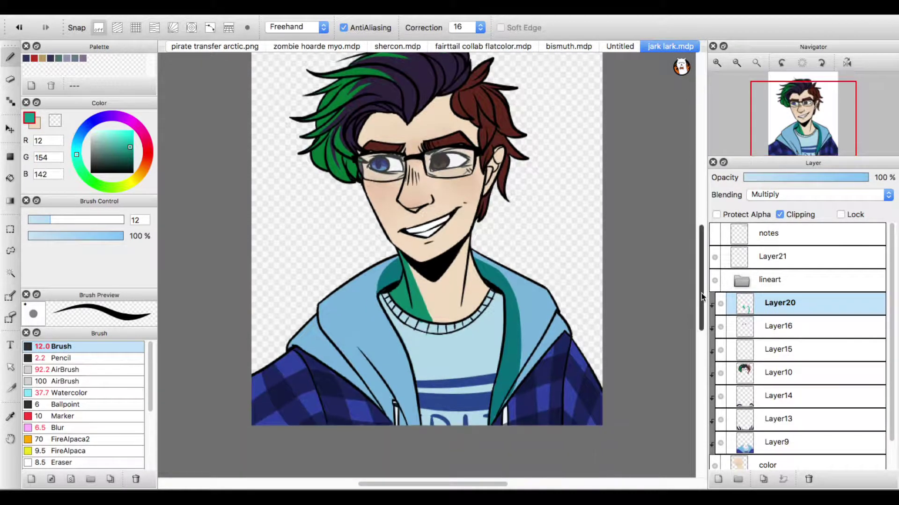
click(93, 221)
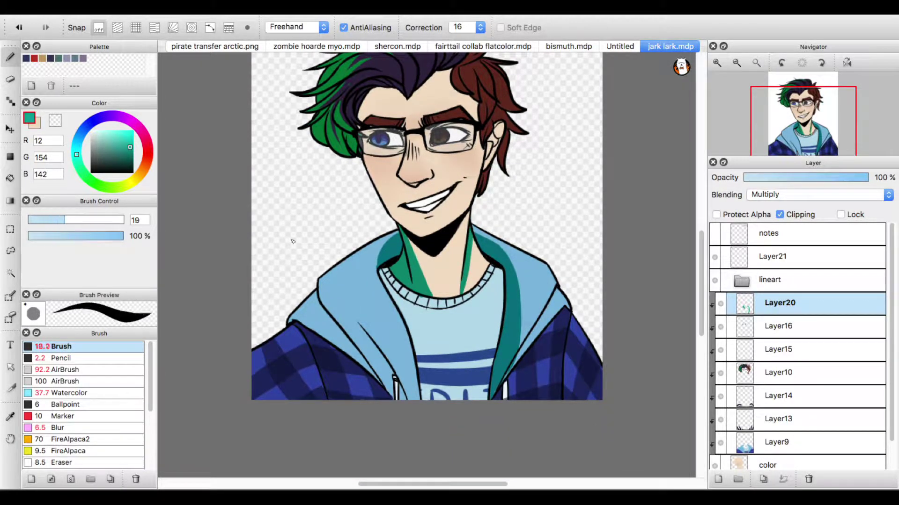
Add a new layer and sketch a light-source circle with arrows radiating from it beside the brown hair.
scroll(412, 248, up, 5)
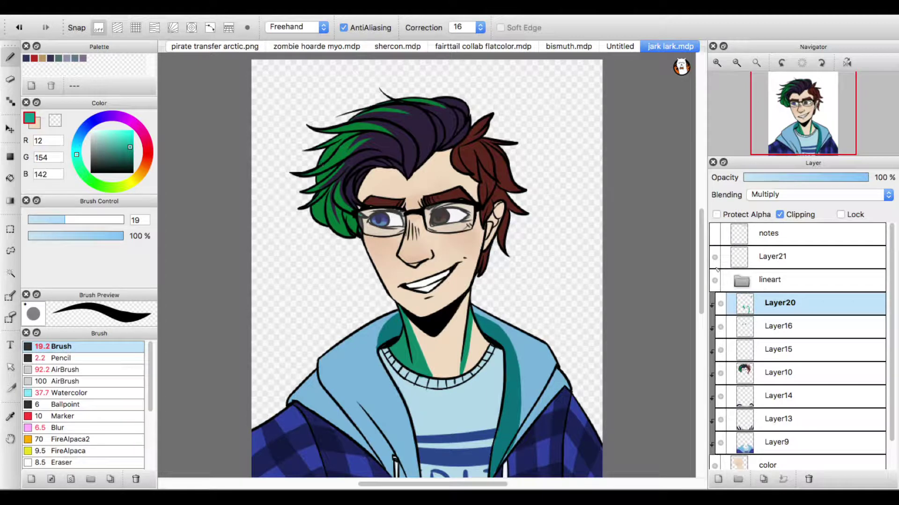
click(718, 479)
drag(559, 123, 557, 198)
mouse_move(554, 114)
mouse_down()
mouse_move(512, 121)
mouse_move(526, 127)
mouse_up()
drag(572, 100, 545, 77)
drag(543, 91, 558, 79)
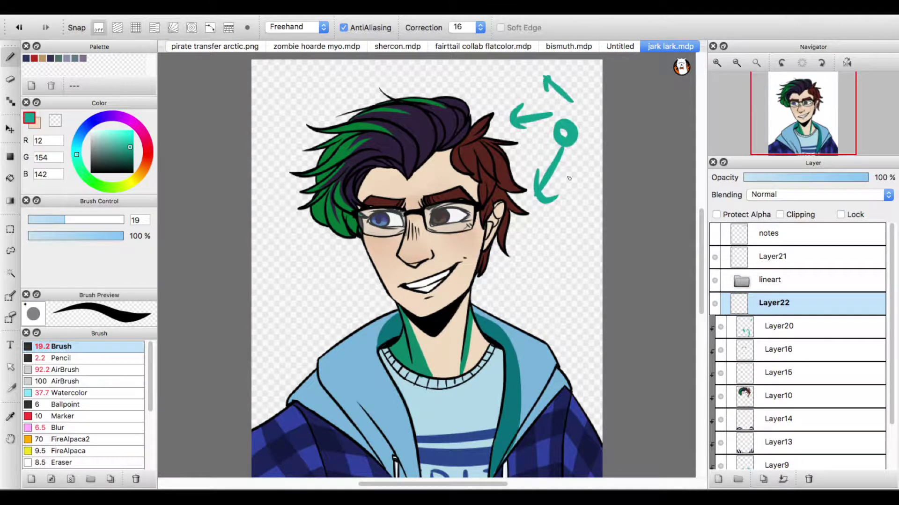
drag(574, 162, 580, 197)
drag(569, 186, 590, 185)
Delete the layer holding the light-source sketch.
click(795, 326)
scroll(704, 255, up, 2)
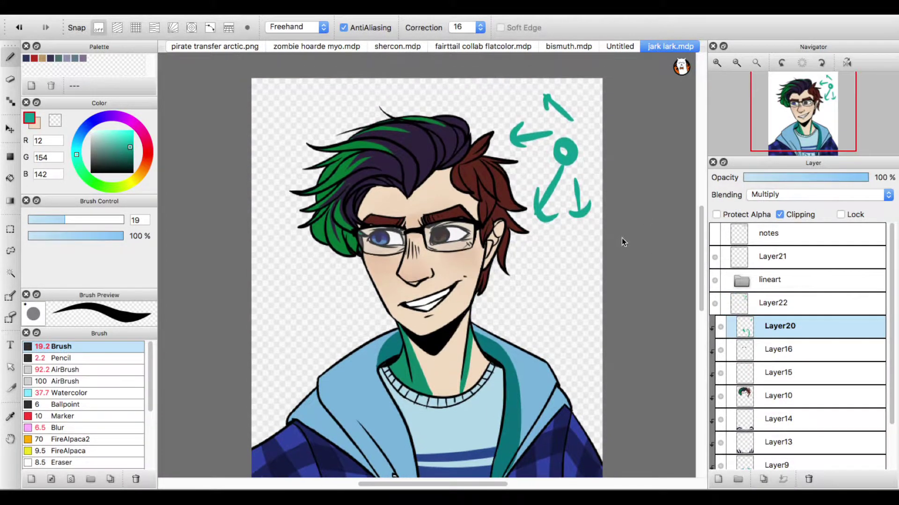
click(770, 297)
click(808, 479)
Shade the neck beneath the jaw and the forehead beside the purple hair in teal.
drag(701, 208, 699, 225)
drag(408, 281, 452, 274)
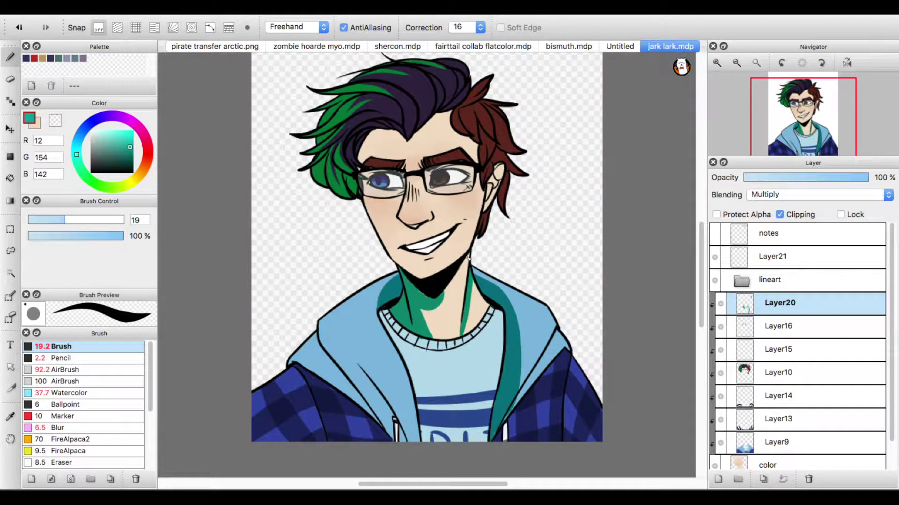
drag(432, 307, 428, 328)
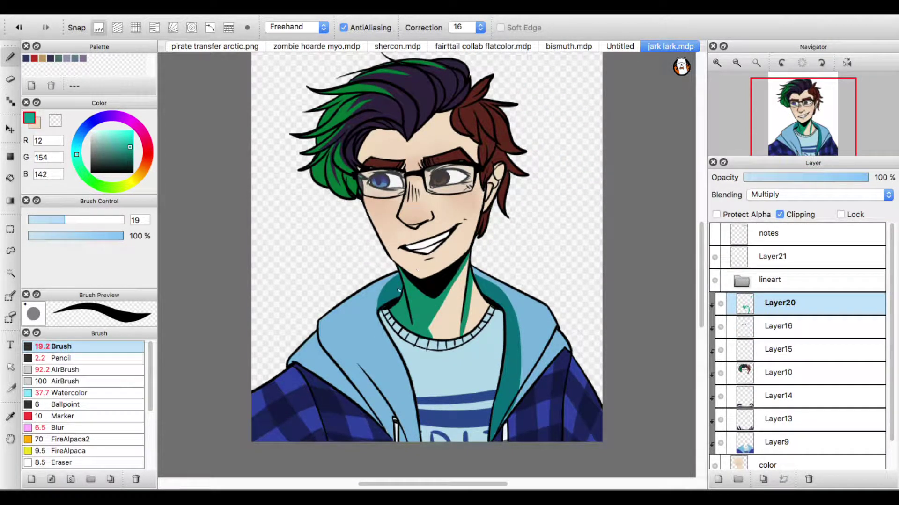
mouse_move(374, 131)
mouse_down()
mouse_move(360, 149)
mouse_move(393, 128)
mouse_move(368, 174)
mouse_up()
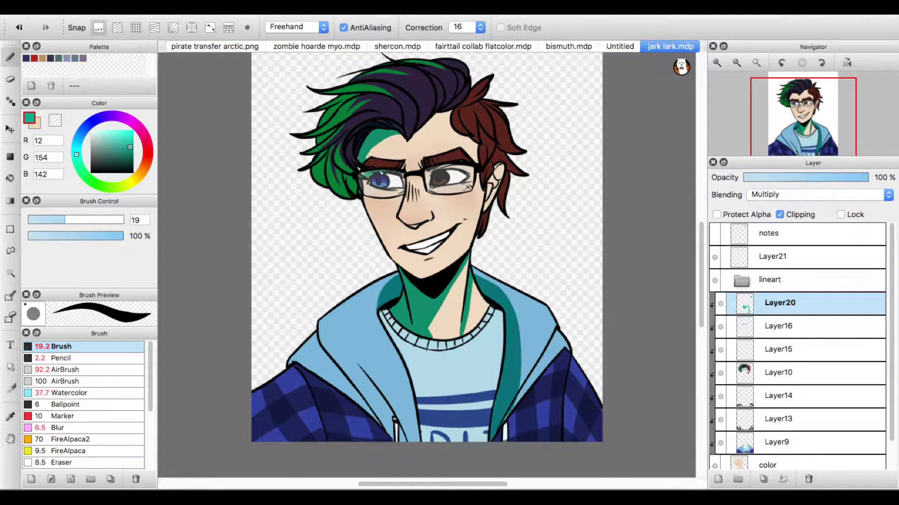
Shade around the eyes, under the nose, the teeth, the ear and the hairline with a 9.7 px brush.
drag(440, 169, 441, 172)
key(bracketleft)
drag(437, 194, 445, 188)
drag(377, 189, 399, 189)
drag(418, 226, 410, 228)
mouse_move(403, 226)
mouse_down()
mouse_move(418, 237)
mouse_move(402, 226)
mouse_move(419, 229)
mouse_move(409, 248)
mouse_move(432, 253)
mouse_up()
key(super+z)
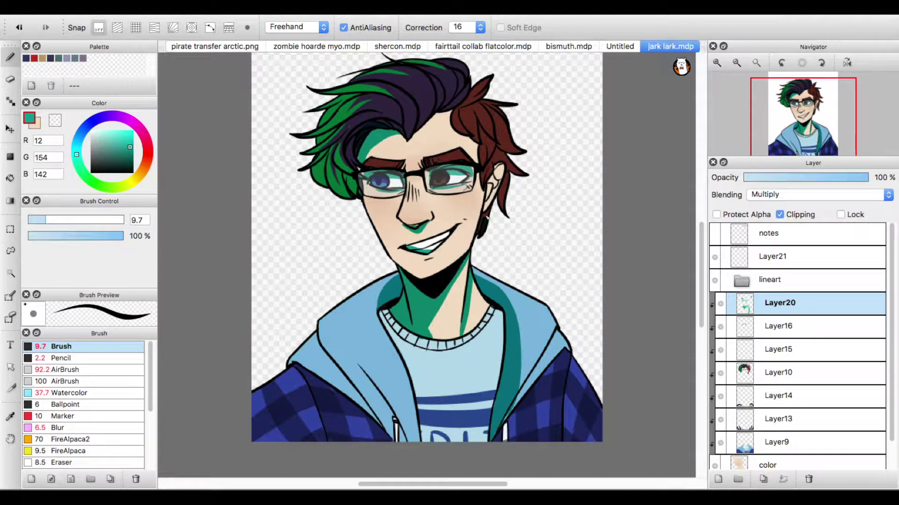
mouse_move(490, 186)
mouse_down()
mouse_move(505, 180)
mouse_move(489, 197)
mouse_up()
drag(430, 123, 443, 116)
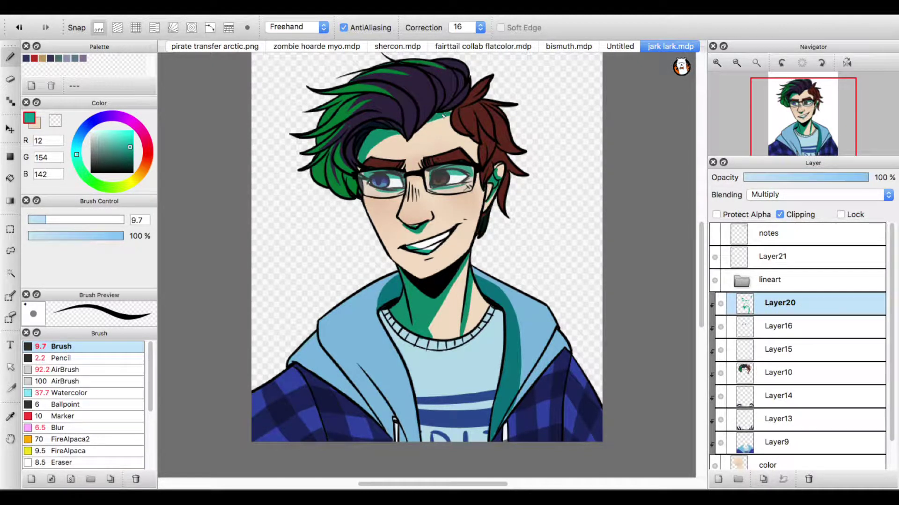
Shade the shirt's collar and both sides of the shirt beside the hood with a 22 px brush.
click(71, 220)
drag(385, 314, 417, 391)
drag(399, 328, 430, 440)
drag(412, 341, 439, 440)
drag(408, 379, 417, 431)
key(super+z)
drag(493, 310, 503, 382)
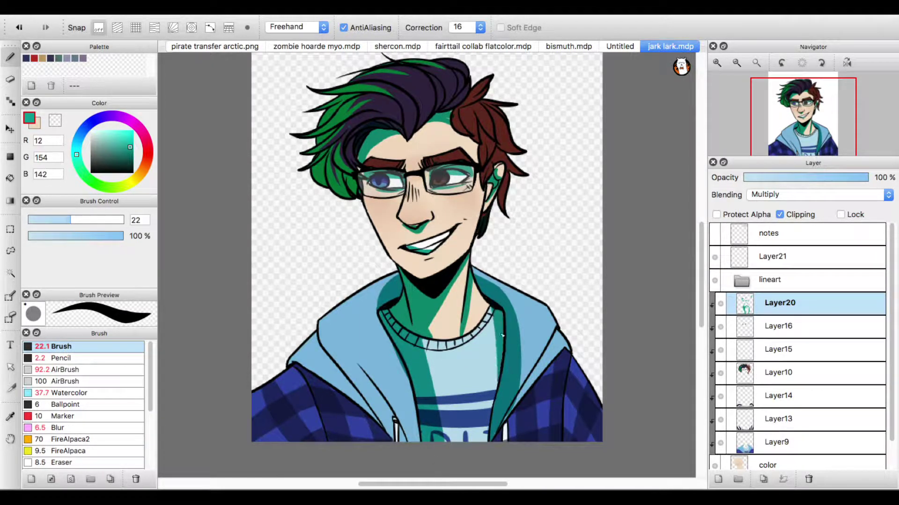
mouse_move(469, 305)
mouse_down()
mouse_move(463, 335)
mouse_move(469, 306)
mouse_up()
key(ctrl+z)
Shade the lower outer hood and the plaid jacket at the viewer's right.
mouse_move(554, 341)
mouse_down()
mouse_move(507, 418)
mouse_move(504, 442)
mouse_up()
click(57, 120)
key(ctrl+z)
key(x)
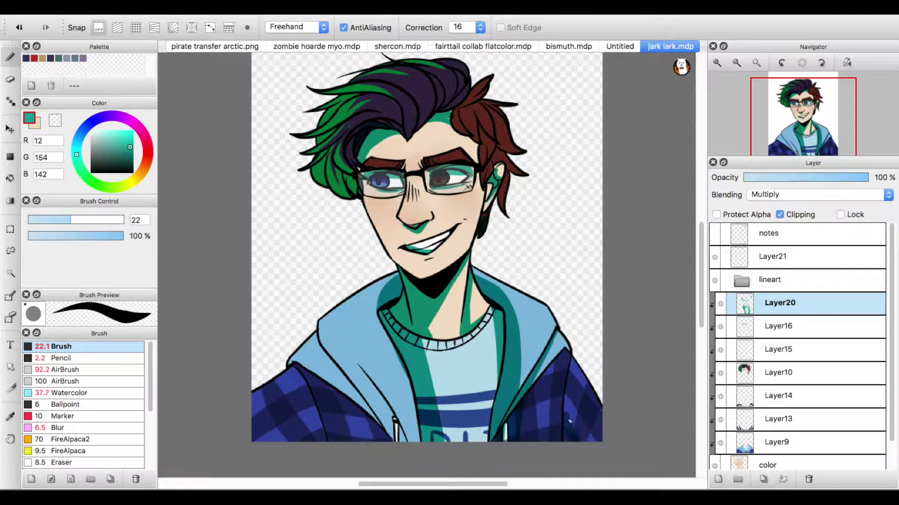
Add teal fold shadows across the hood's shoulder area at the viewer's right.
drag(565, 355, 534, 388)
drag(558, 352, 534, 383)
key(ctrl+z)
drag(530, 305, 521, 387)
key(ctrl+z)
drag(539, 330, 520, 387)
mouse_move(538, 333)
mouse_down()
mouse_move(528, 304)
mouse_move(538, 334)
mouse_up()
Shade the lower edge and drawstring side of the hood at the viewer's left.
mouse_move(293, 358)
mouse_down()
mouse_move(375, 421)
mouse_move(310, 359)
mouse_move(374, 417)
mouse_up()
drag(358, 366, 401, 440)
drag(336, 339, 364, 380)
key(super+z)
mouse_move(339, 323)
mouse_down()
mouse_move(363, 380)
mouse_move(359, 374)
mouse_up()
key(super+z)
Shade the plaid jacket below the hood at the viewer's left and retouch the shadow with transparent colour.
mouse_move(294, 369)
mouse_down()
mouse_move(322, 437)
mouse_move(287, 437)
mouse_move(311, 417)
mouse_move(380, 437)
mouse_move(367, 455)
mouse_up()
click(55, 121)
drag(297, 369, 251, 453)
drag(299, 398, 303, 372)
key(x)
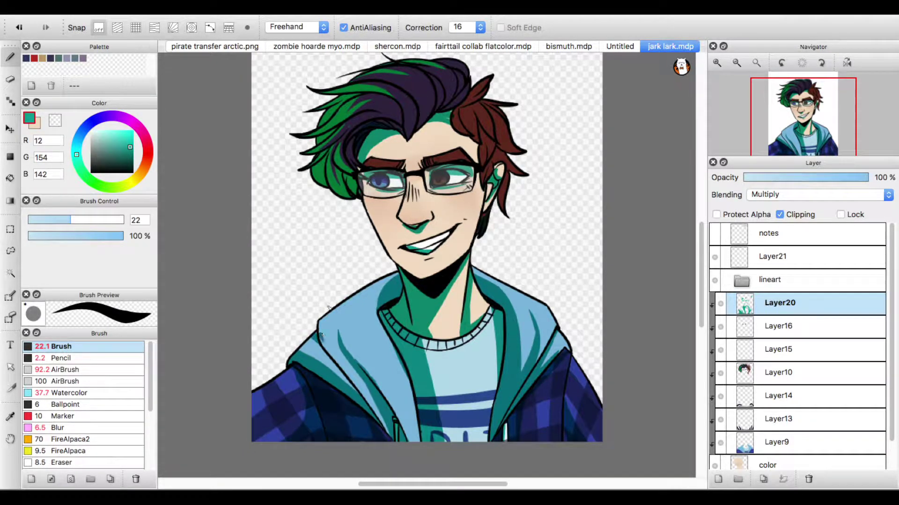
Work a curved fold shadow into the bend of the hood at the viewer's left.
key(super+z)
drag(329, 352, 357, 288)
key(super+z)
Shade the cheek, blue-eye lens, nose bridge, eyebrows and the area below the lower lip in teal.
mouse_move(382, 191)
mouse_down()
mouse_move(361, 178)
mouse_move(376, 229)
mouse_up()
mouse_move(397, 220)
mouse_down()
mouse_move(402, 191)
mouse_move(434, 162)
mouse_move(465, 159)
mouse_up()
key(super+z)
drag(390, 161, 365, 168)
drag(370, 207, 474, 170)
key(super+z)
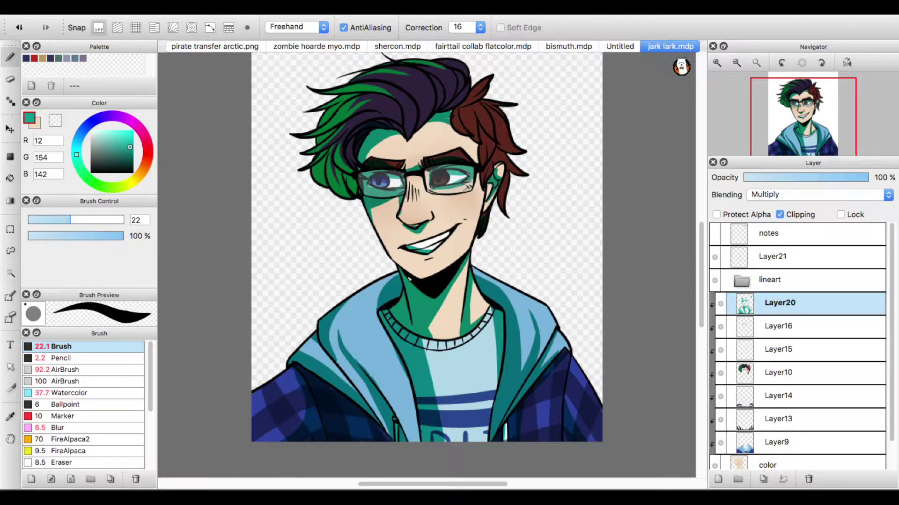
drag(424, 262, 437, 258)
click(55, 121)
click(35, 113)
key(super+z)
click(56, 121)
click(31, 118)
mouse_move(333, 334)
mouse_down()
mouse_move(387, 431)
mouse_move(353, 385)
mouse_move(351, 309)
mouse_move(359, 292)
mouse_up()
key(super+z)
key(super+z)
key(super+z)
key(super+z)
Repaint the curved fold shadow on the hood at the viewer's left and clear the shadow from the drawstring with transparent colour.
drag(351, 357, 357, 304)
click(56, 121)
drag(346, 341, 379, 388)
key(super+z)
drag(396, 422, 399, 441)
click(30, 118)
Deepen the teal shadows on the plaid jacket on both sides of the hood.
drag(294, 372, 303, 424)
mouse_move(540, 384)
mouse_down()
mouse_move(535, 442)
mouse_move(525, 434)
mouse_up()
drag(527, 411, 521, 441)
Extend the shadow over the shirt's lettering and refine the shadow's edge at the base of the neck.
drag(445, 428, 456, 441)
drag(437, 406, 457, 441)
drag(430, 332, 456, 336)
mouse_move(471, 281)
mouse_down()
mouse_move(478, 330)
mouse_move(478, 294)
mouse_move(477, 327)
mouse_move(471, 302)
mouse_up()
key(super+z)
click(55, 120)
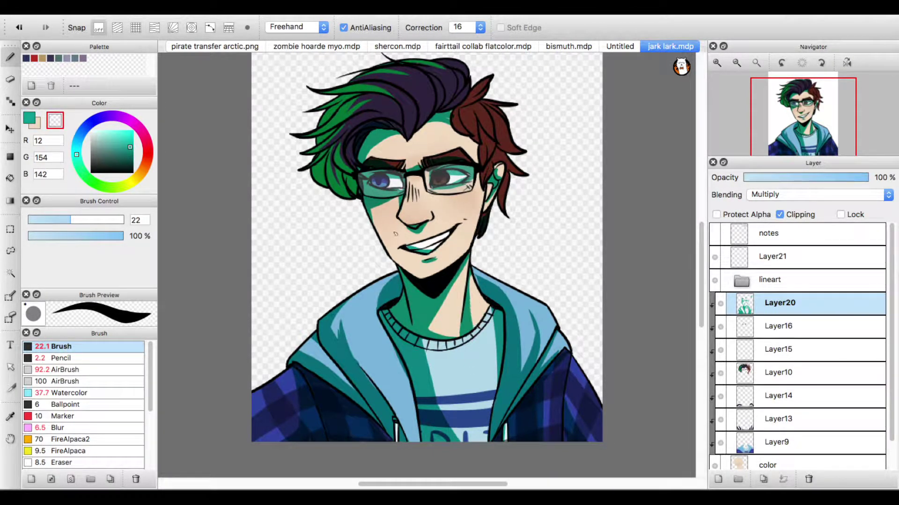
key(x)
Shade the brown hair strands above and beside the ear with the 22 px teal brush.
mouse_move(461, 125)
mouse_down()
mouse_move(473, 112)
mouse_move(511, 154)
mouse_up()
mouse_move(485, 125)
mouse_down()
mouse_move(489, 164)
mouse_move(519, 172)
mouse_move(502, 208)
mouse_up()
drag(481, 168, 489, 179)
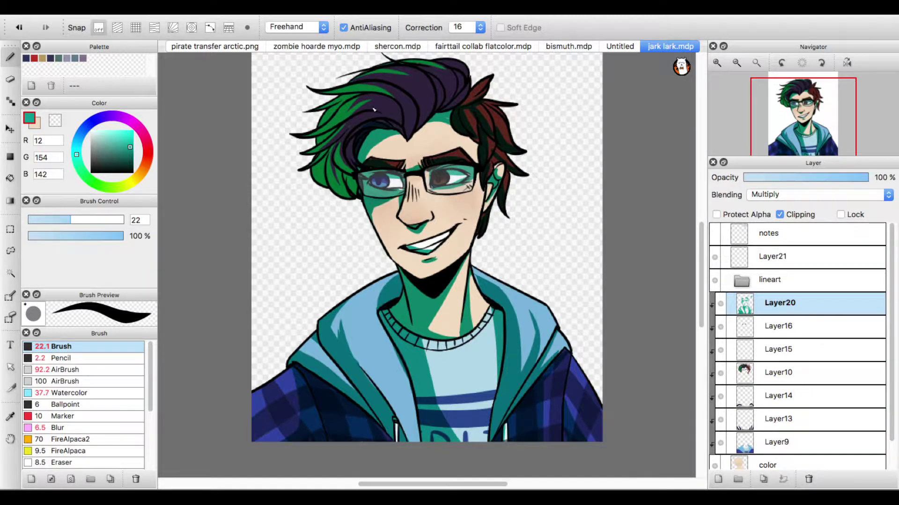
Reduce the brush to 15 px and shade the upper green locks of the swept hair.
scroll(351, 81, up, 3)
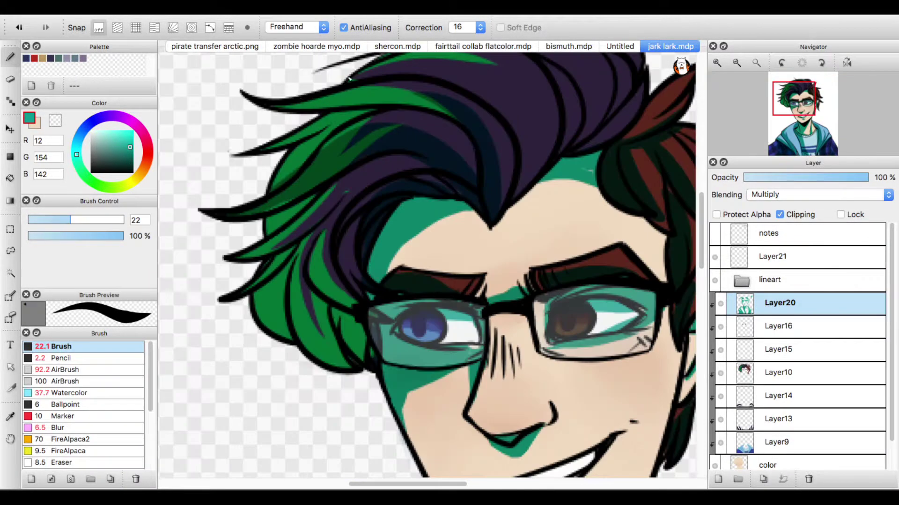
key(bracketleft)
mouse_move(278, 185)
mouse_down()
mouse_move(291, 160)
mouse_move(360, 114)
mouse_up()
mouse_move(372, 113)
mouse_down()
mouse_move(269, 146)
mouse_move(312, 152)
mouse_up()
key(super+z)
key(super+z)
mouse_move(341, 119)
mouse_down()
mouse_move(302, 163)
mouse_move(271, 148)
mouse_up()
drag(388, 95, 447, 114)
key(super+z)
mouse_move(281, 104)
mouse_down()
mouse_move(383, 93)
mouse_move(446, 114)
mouse_up()
key(super+z)
Shade the lower green and purple locks beside the glasses.
mouse_move(351, 213)
mouse_down()
mouse_move(355, 288)
mouse_move(436, 177)
mouse_move(332, 252)
mouse_up()
mouse_move(297, 248)
mouse_down()
mouse_move(253, 285)
mouse_move(281, 334)
mouse_up()
mouse_move(322, 237)
mouse_down()
mouse_move(314, 337)
mouse_move(357, 354)
mouse_up()
drag(272, 224, 311, 196)
Shade the purple strands and green streaks along the crown of the hair.
scroll(477, 239, up, 5)
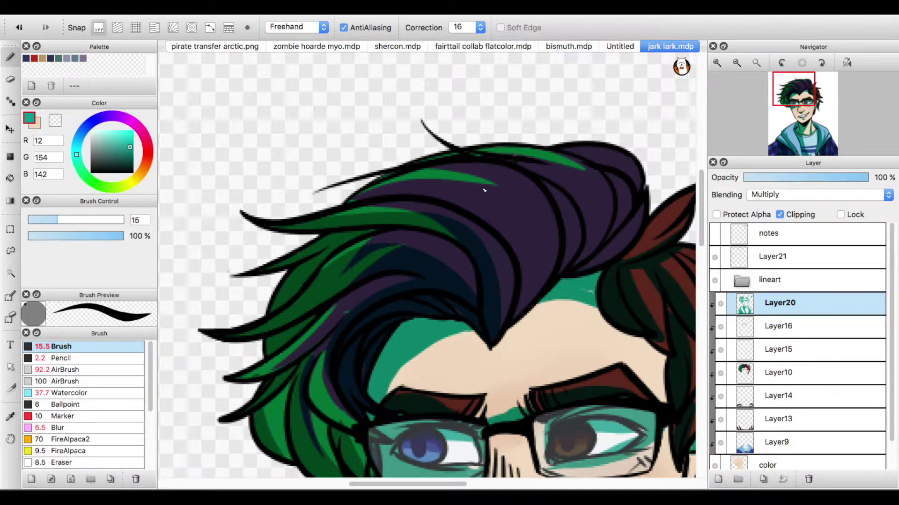
mouse_move(365, 187)
mouse_down()
mouse_move(520, 295)
mouse_move(384, 191)
mouse_up()
drag(580, 197, 553, 271)
mouse_move(477, 155)
mouse_down()
mouse_move(592, 192)
mouse_move(624, 219)
mouse_up()
drag(592, 264, 634, 202)
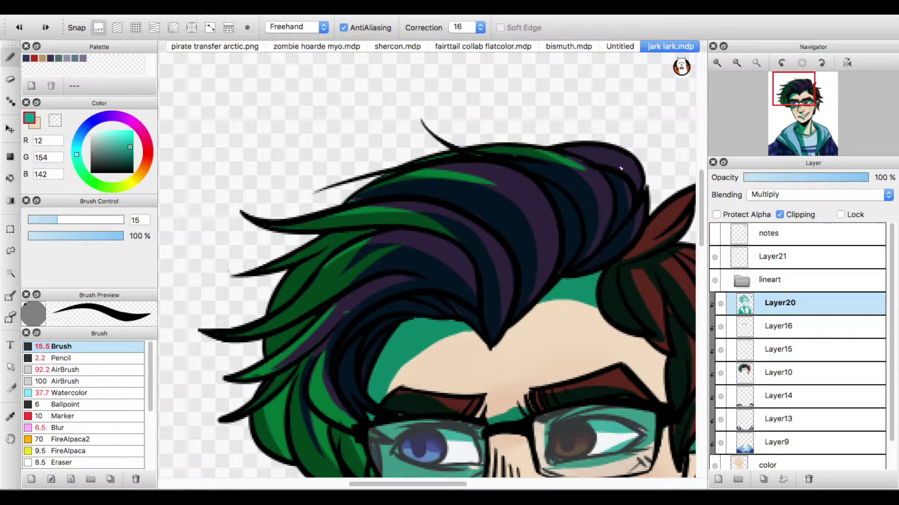
drag(560, 153, 634, 182)
drag(625, 257, 664, 209)
key(super+z)
Extend the forehead shadow along the hairline and retouch the shading at the inner edge of the brown hair.
drag(417, 484, 463, 486)
mouse_move(251, 338)
mouse_down()
mouse_move(288, 350)
mouse_move(199, 392)
mouse_move(202, 369)
mouse_up()
drag(364, 304, 296, 347)
mouse_move(441, 343)
mouse_down()
mouse_move(464, 366)
mouse_move(447, 316)
mouse_up()
mouse_move(460, 318)
mouse_down()
mouse_move(429, 275)
mouse_move(454, 293)
mouse_up()
key(super+z)
key(z)
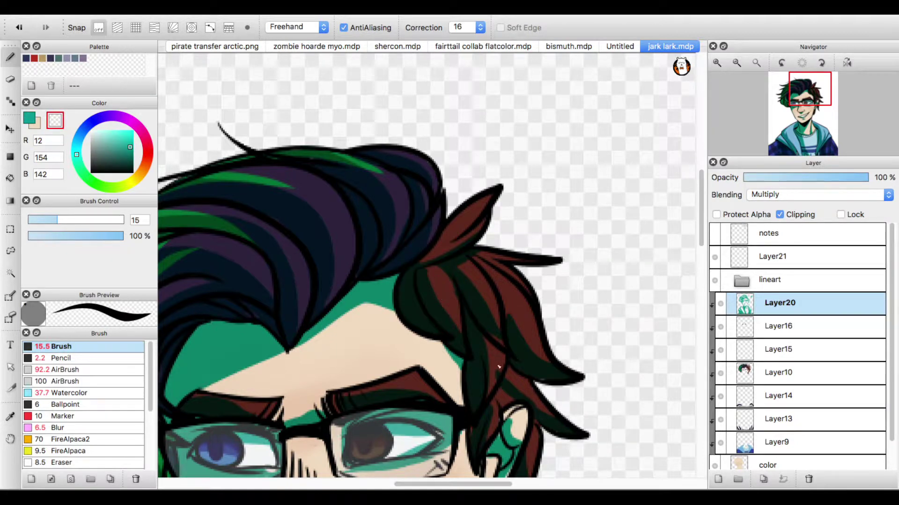
Finish the teal shading on the brown hair strands above the ear, retouching their edges.
drag(533, 347, 508, 315)
click(29, 118)
drag(479, 253, 520, 259)
drag(475, 257, 534, 353)
drag(497, 391, 508, 402)
click(54, 120)
scroll(511, 423, down, 10)
key(z)
key(super+0)
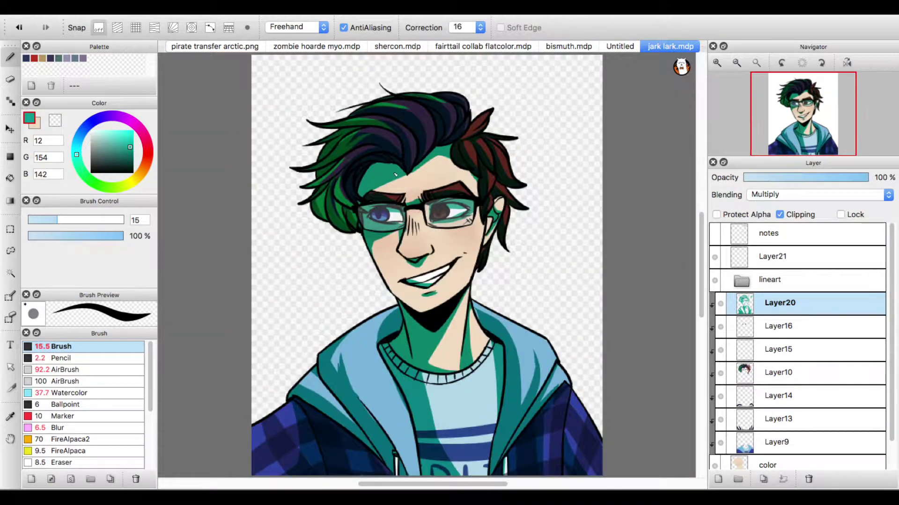
Lower the opacity of the teal shading layer to 84%.
key(z)
click(841, 178)
drag(841, 178, 851, 178)
click(33, 116)
key(z)
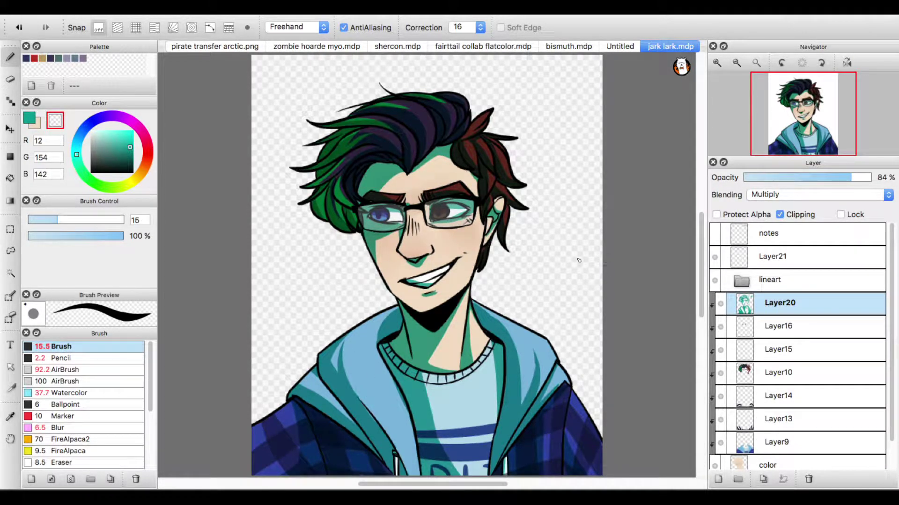
Clean up the teal shading below the lens on the shadowed cheek with the transparent color.
key(super+u)
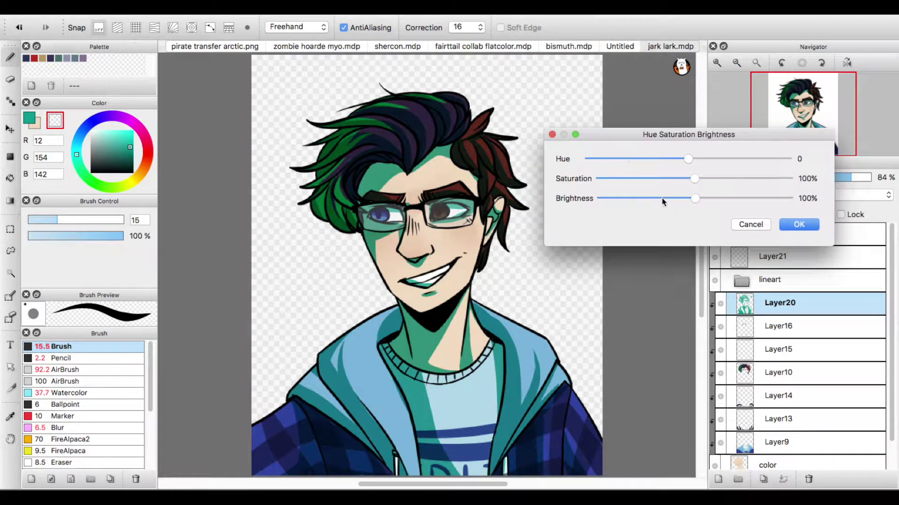
key(Escape)
key(x)
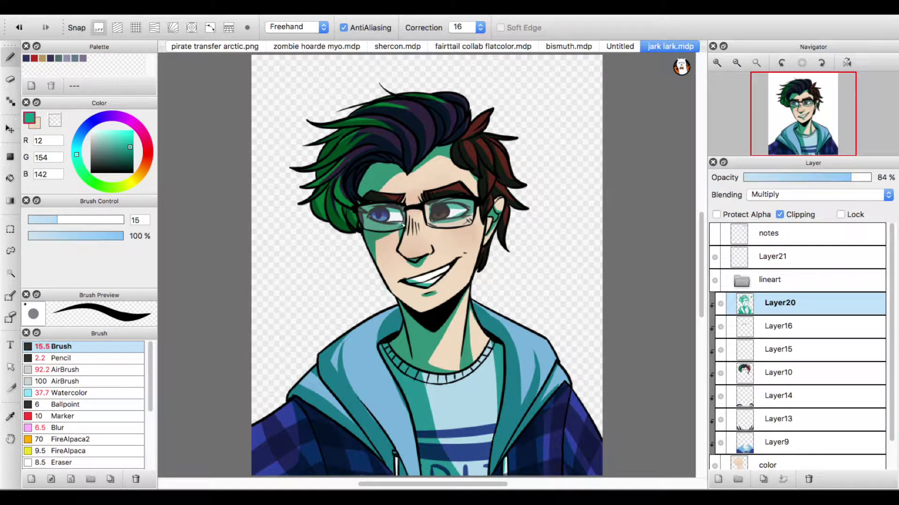
click(55, 120)
mouse_move(403, 229)
mouse_down()
mouse_move(382, 238)
mouse_move(378, 260)
mouse_up()
click(30, 118)
Recolor the teal shading to magenta-purple with the Hue Saturation Brightness adjustment, using 89% saturation and 129% brightness.
key(super+u)
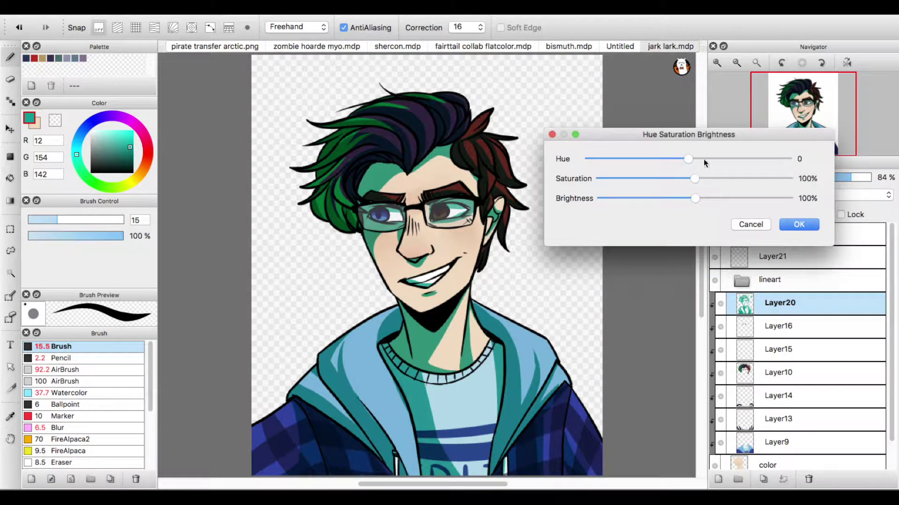
drag(694, 158, 720, 162)
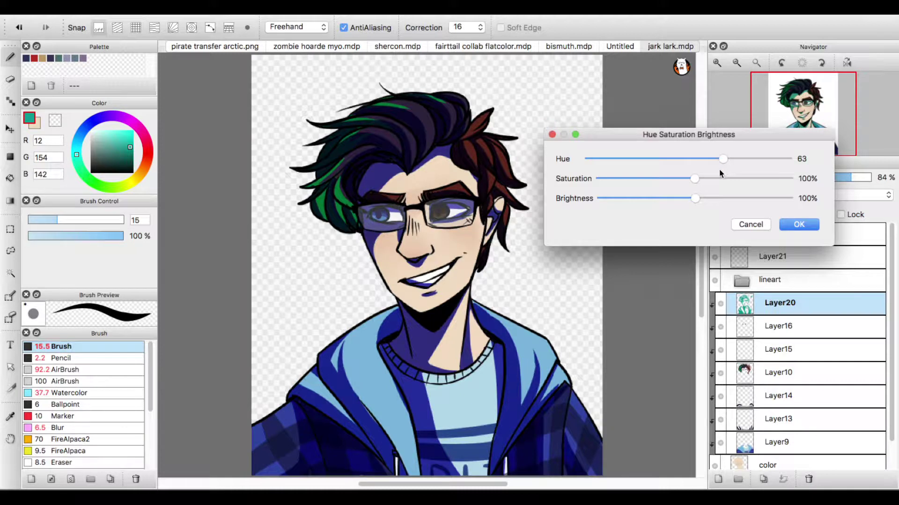
drag(696, 199, 656, 160)
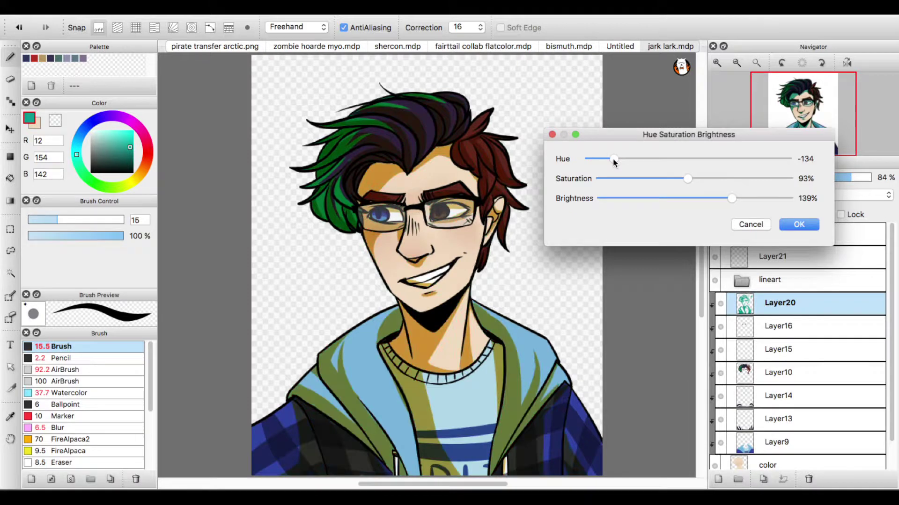
drag(614, 158, 763, 158)
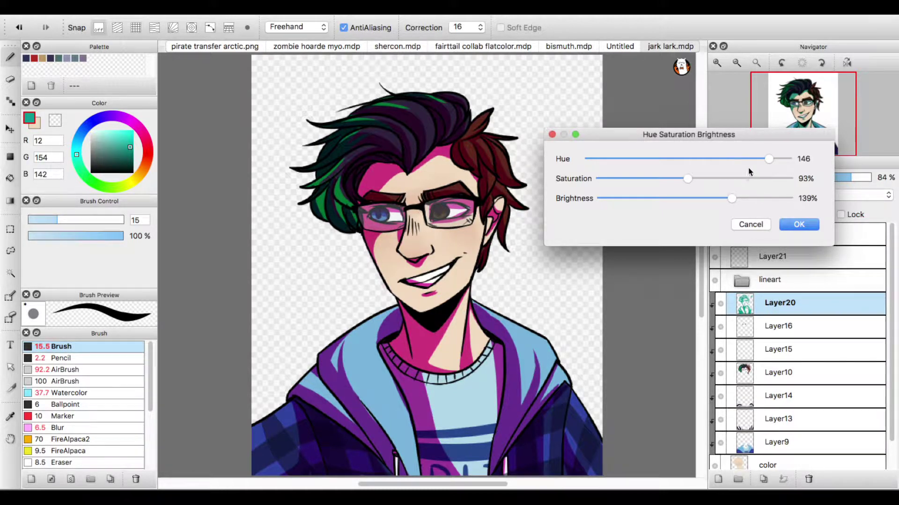
drag(759, 160, 744, 160)
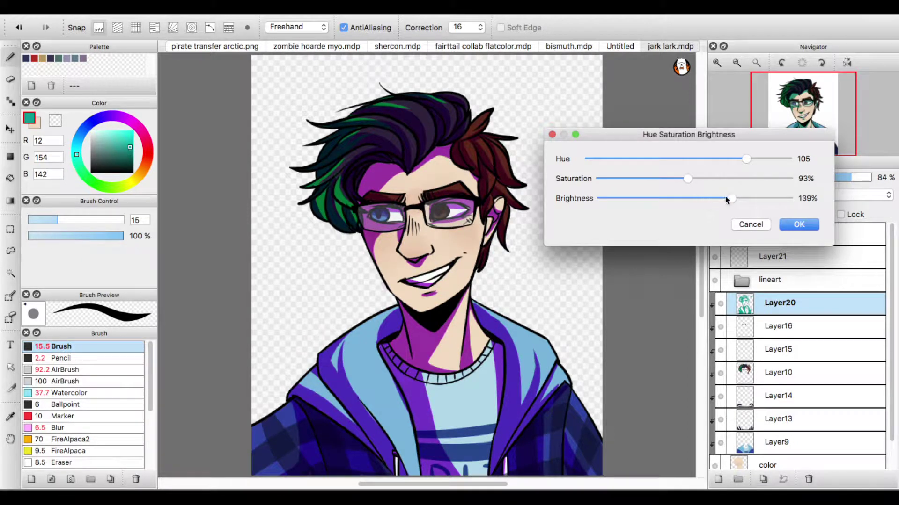
drag(746, 159, 731, 160)
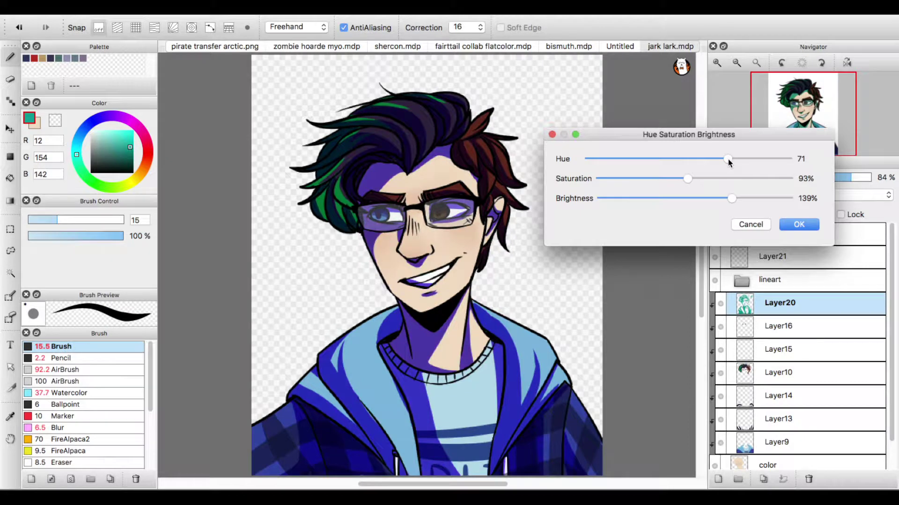
drag(738, 159, 744, 161)
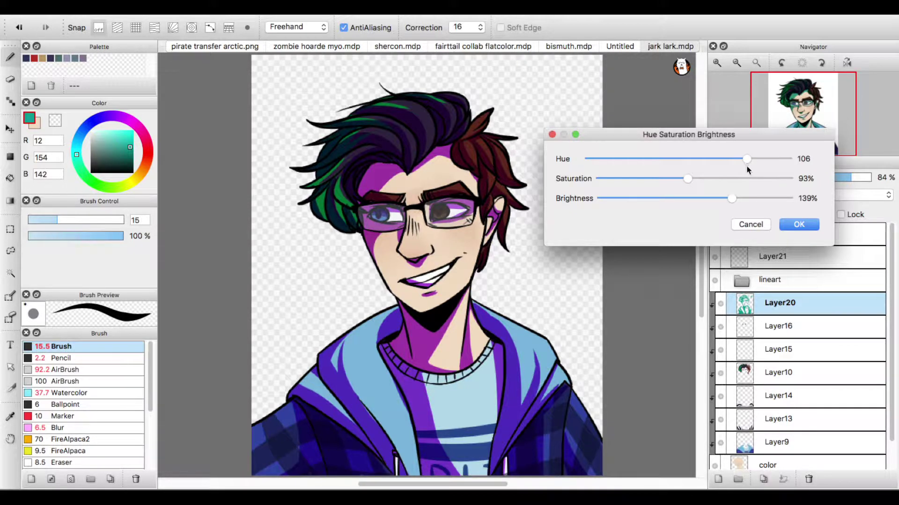
drag(745, 159, 752, 159)
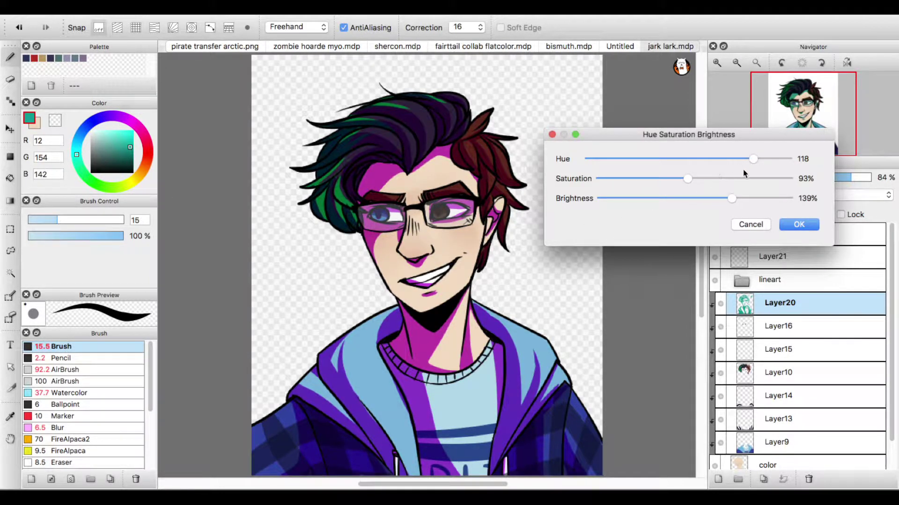
drag(751, 159, 753, 159)
drag(752, 159, 751, 160)
drag(752, 159, 747, 159)
drag(685, 180, 682, 179)
drag(727, 198, 721, 200)
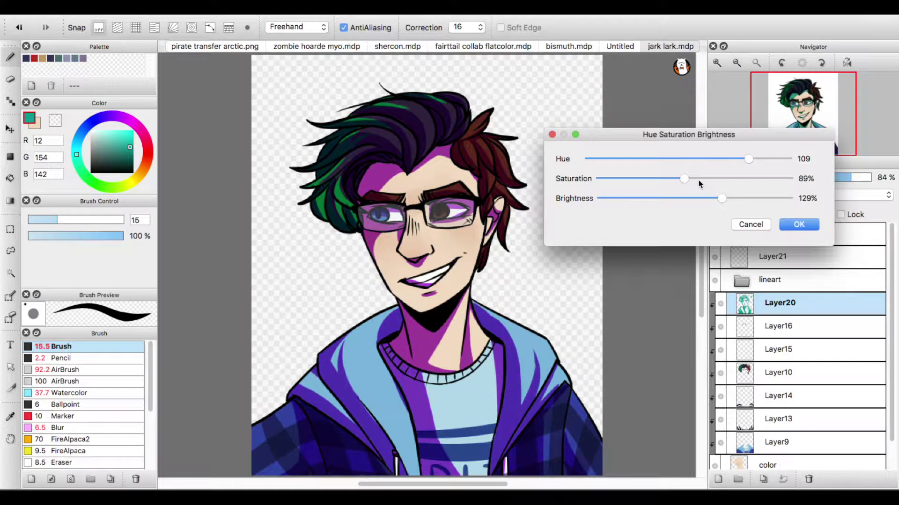
drag(737, 158, 751, 159)
click(801, 223)
Set Layer20's opacity to 73% and add a clipped Multiply layer above it at 69% opacity, with deep blue (34, 16, 154) as the color.
click(834, 178)
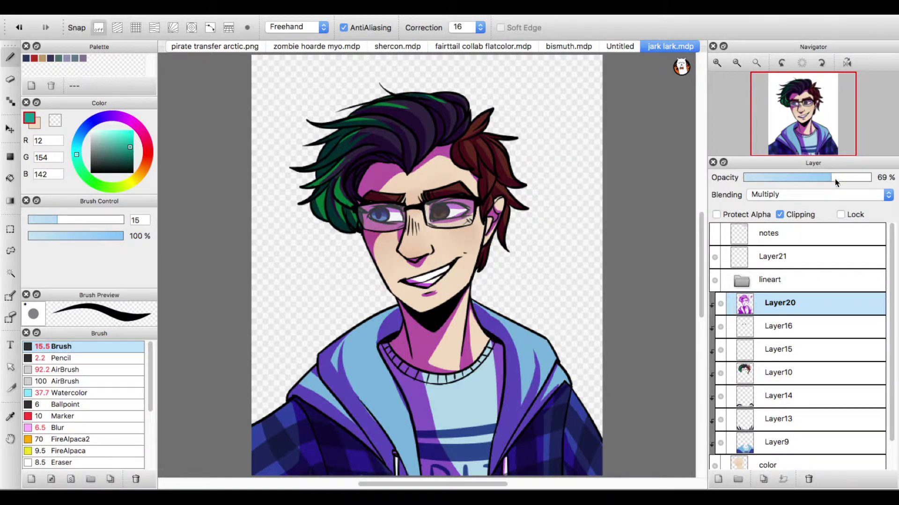
click(718, 479)
click(99, 119)
click(837, 178)
mouse_move(362, 188)
mouse_down()
mouse_move(397, 165)
mouse_move(418, 172)
mouse_up()
click(870, 177)
drag(870, 178, 831, 178)
click(710, 304)
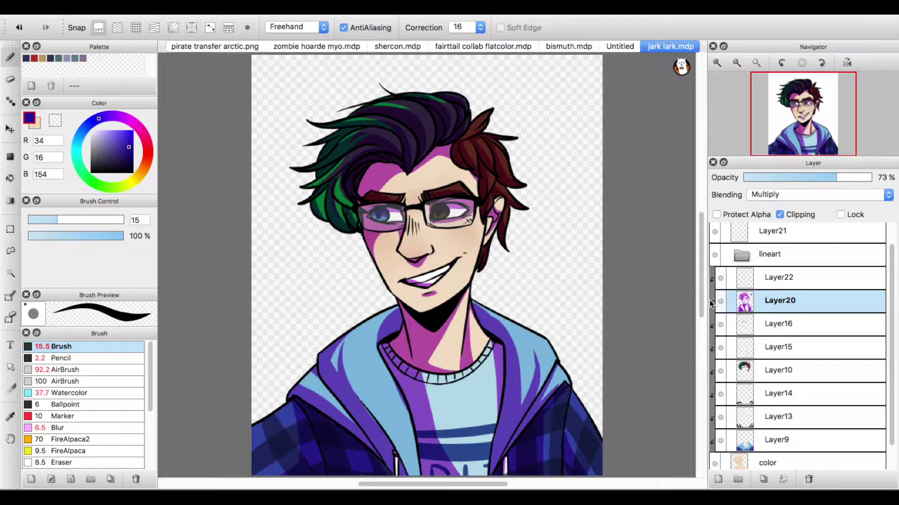
click(749, 281)
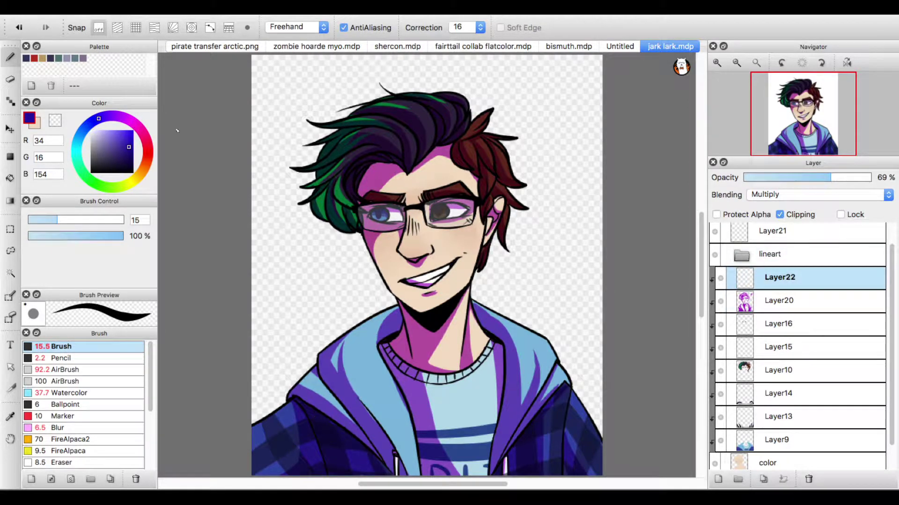
Reduce the brush to 12.6 px and paint a deep-blue shadow on the neck below the jaw.
click(51, 220)
mouse_move(402, 310)
mouse_down()
mouse_move(454, 317)
mouse_move(467, 293)
mouse_up()
mouse_move(442, 327)
mouse_down()
mouse_move(397, 308)
mouse_move(411, 368)
mouse_up()
key(super+z)
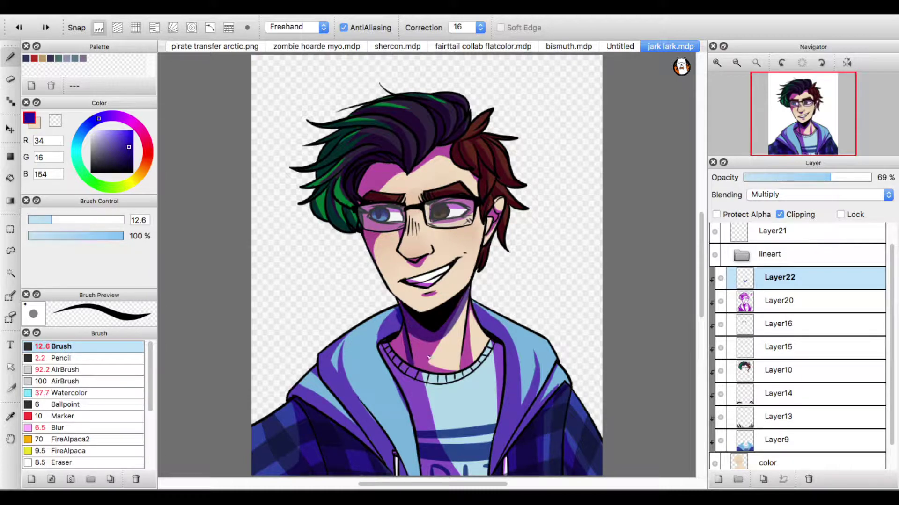
mouse_move(396, 314)
mouse_down()
mouse_move(385, 352)
mouse_move(388, 341)
mouse_move(397, 388)
mouse_up()
key(super+z)
Enlarge the brush to 30 px and shade the collar and the hood panel on the shadowed side in deep blue.
scroll(468, 262, down, 3)
drag(64, 220, 82, 220)
key(super+z)
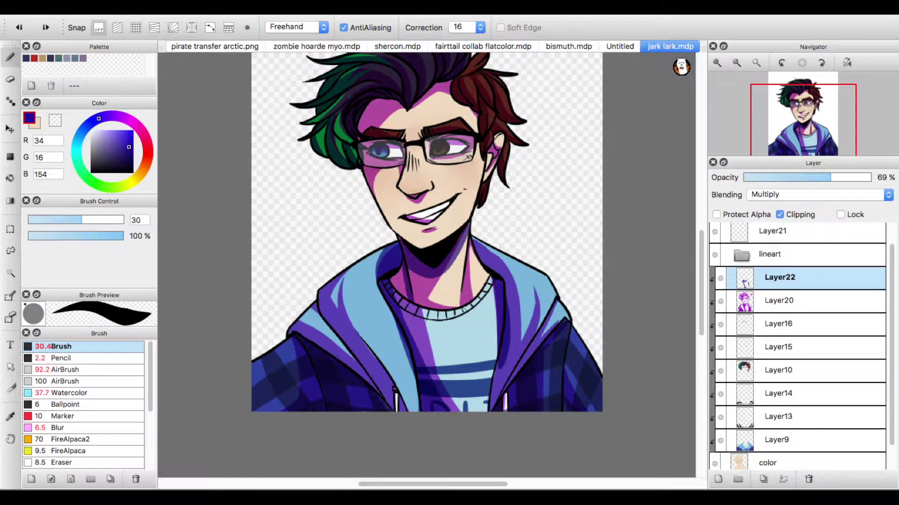
drag(410, 275, 432, 306)
click(55, 121)
click(29, 118)
mouse_move(398, 407)
mouse_down()
mouse_move(343, 334)
mouse_move(330, 280)
mouse_move(416, 397)
mouse_move(350, 324)
mouse_up()
mouse_move(363, 122)
mouse_down()
mouse_move(402, 105)
mouse_move(359, 124)
mouse_up()
key(super+z)
Shade both plaid sleeves and the lower jacket beside the hood in deep blue.
mouse_move(323, 395)
mouse_down()
mouse_move(252, 410)
mouse_move(320, 384)
mouse_move(294, 323)
mouse_up()
mouse_move(476, 241)
mouse_down()
mouse_move(488, 409)
mouse_move(507, 367)
mouse_move(558, 324)
mouse_up()
key(ctrl+z)
drag(564, 323, 508, 409)
mouse_move(567, 409)
mouse_down()
mouse_move(578, 387)
mouse_move(597, 419)
mouse_move(578, 363)
mouse_up()
Trim the deep-blue shading on the sleeve and refine the shadows along the hood folds.
click(55, 118)
drag(597, 408, 559, 333)
drag(523, 305, 525, 359)
key(ctrl+z)
mouse_move(475, 238)
mouse_down()
mouse_move(524, 302)
mouse_move(526, 357)
mouse_up()
mouse_move(349, 262)
mouse_down()
mouse_move(360, 330)
mouse_move(380, 346)
mouse_up()
drag(411, 371, 401, 344)
key(c)
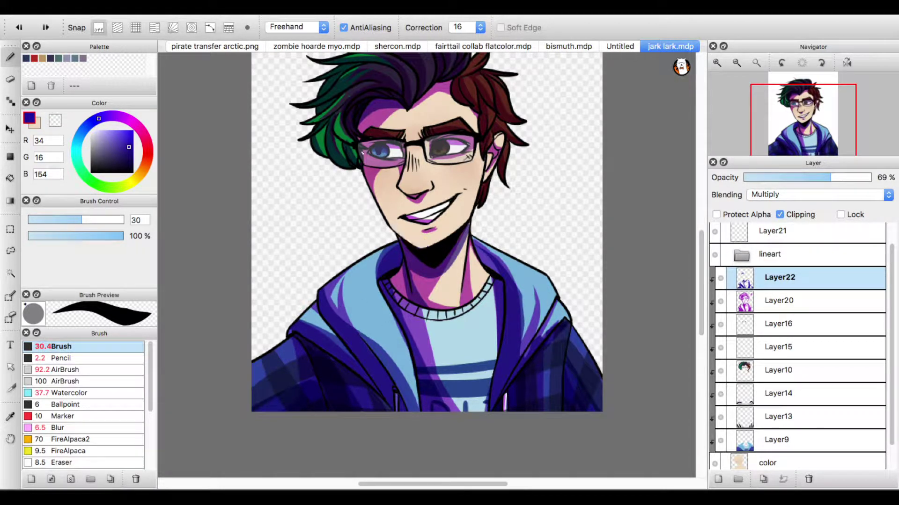
Paint deep-blue shadows over the green locks, the brow and glasses area, and the brown hair beside the ear.
scroll(449, 140, up, 3)
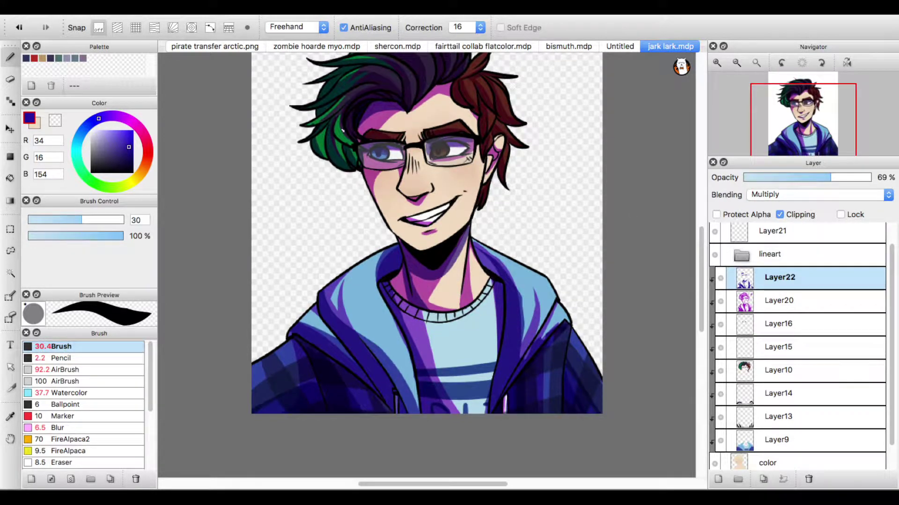
drag(322, 127, 353, 102)
key(ctrl+z)
mouse_move(319, 130)
mouse_down()
mouse_move(353, 119)
mouse_move(401, 129)
mouse_move(318, 139)
mouse_move(412, 135)
mouse_up()
drag(458, 113, 476, 145)
mouse_move(484, 96)
mouse_down()
mouse_move(470, 109)
mouse_move(491, 180)
mouse_up()
drag(497, 155, 514, 175)
mouse_move(475, 274)
mouse_down()
mouse_move(523, 369)
mouse_move(567, 350)
mouse_up()
key(super+z)
key(z)
key(z)
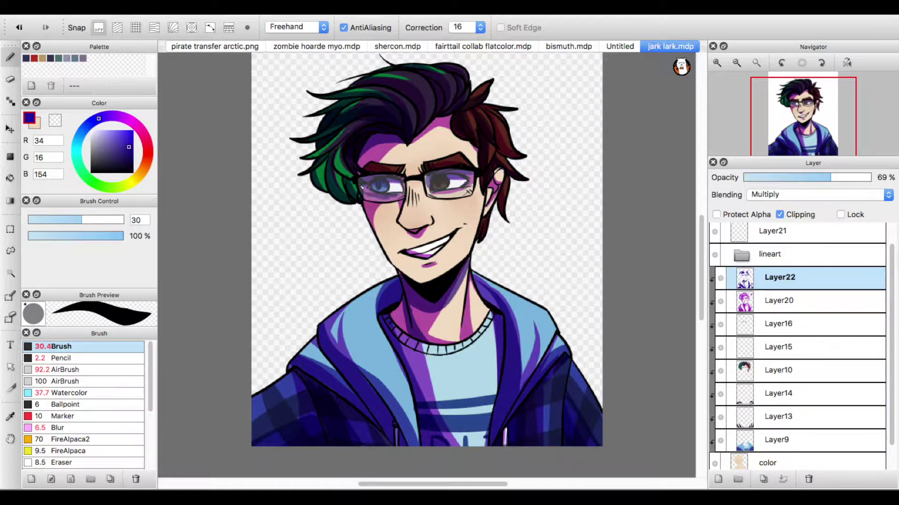
Add deep-blue shadows to the nose, glasses bridge, forehead under the hairline and crown of the hair.
drag(421, 234, 411, 230)
drag(408, 181, 416, 195)
key(super+z)
mouse_move(451, 119)
mouse_down()
mouse_move(433, 126)
mouse_move(475, 154)
mouse_move(426, 131)
mouse_up()
key(z)
drag(474, 159, 436, 138)
click(31, 121)
drag(426, 77, 451, 105)
mouse_move(348, 200)
mouse_down()
mouse_move(331, 166)
mouse_move(372, 207)
mouse_up()
drag(473, 273, 497, 305)
key(z)
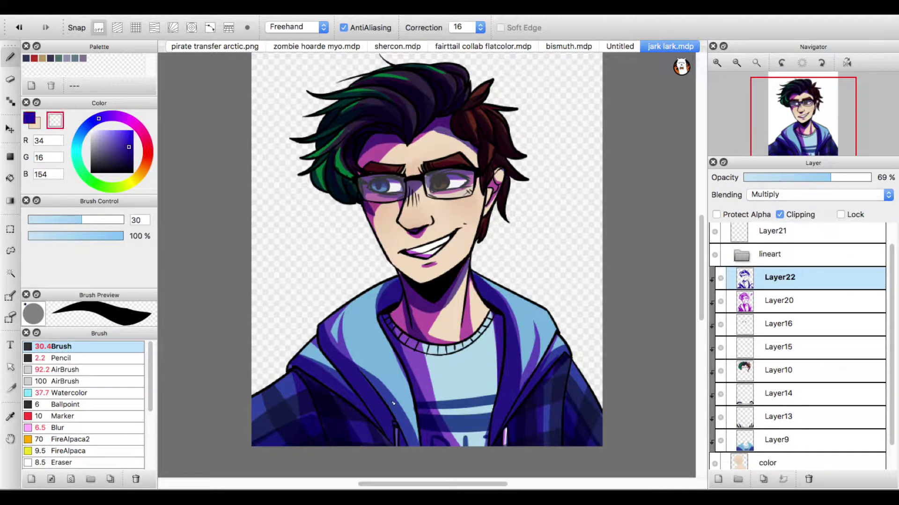
Erase excess deep-blue shading from the lower hood panel and around the zipper.
drag(399, 433, 397, 446)
mouse_move(314, 361)
mouse_down()
mouse_move(350, 391)
mouse_move(376, 378)
mouse_up()
key(ctrl+z)
mouse_move(389, 416)
mouse_down()
mouse_move(328, 336)
mouse_move(352, 362)
mouse_up()
key(c)
key(c)
key(c)
Set the deep-blue shading layer to Normal blending at 100% opacity.
click(815, 192)
click(815, 185)
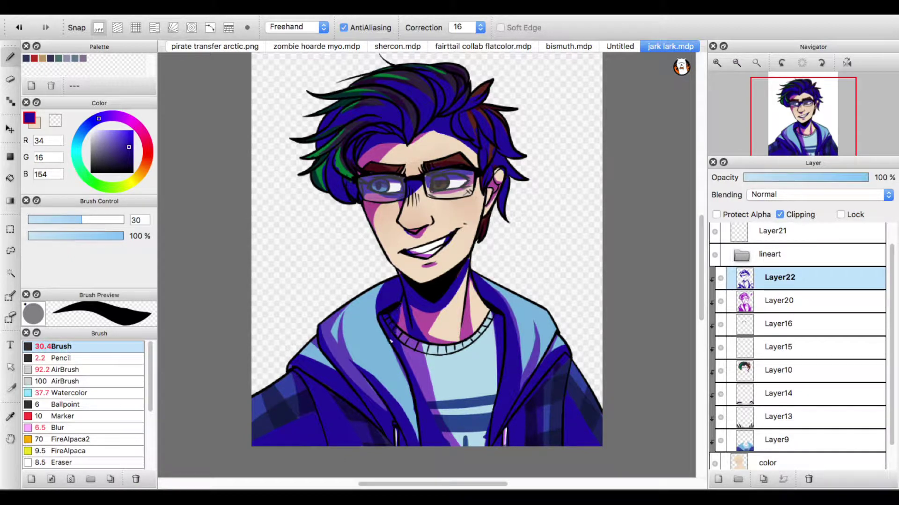
key(c)
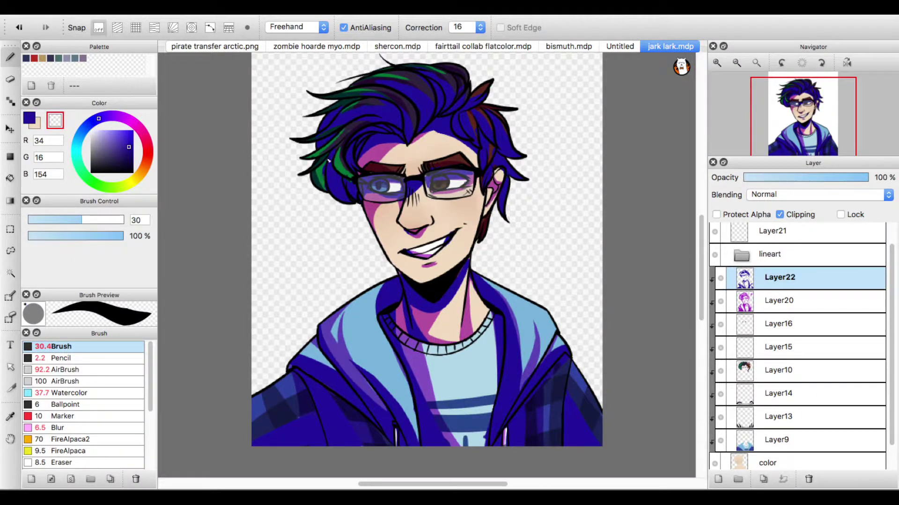
key(z)
scroll(391, 75, up, 2)
key(z)
key(z)
click(55, 123)
click(775, 300)
click(775, 280)
Fill missed areas of the hair crown and the sideburn below the ear with deep blue.
mouse_move(342, 80)
mouse_down()
mouse_move(412, 82)
mouse_move(359, 106)
mouse_up()
key(super+z)
key(z)
drag(483, 86, 433, 68)
key(z)
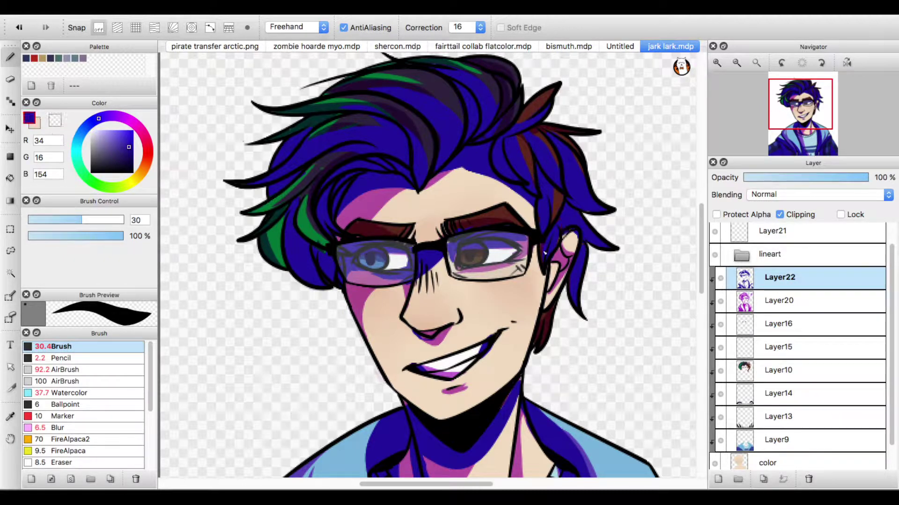
click(29, 123)
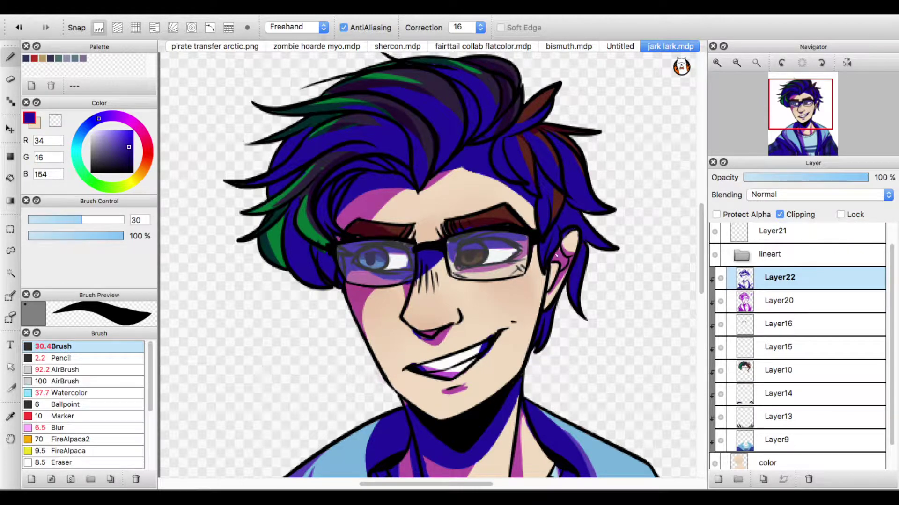
Set the deep-blue layer to Multiply at 68% opacity and erase some magenta shading beneath the nose on Layer20.
drag(821, 178, 829, 170)
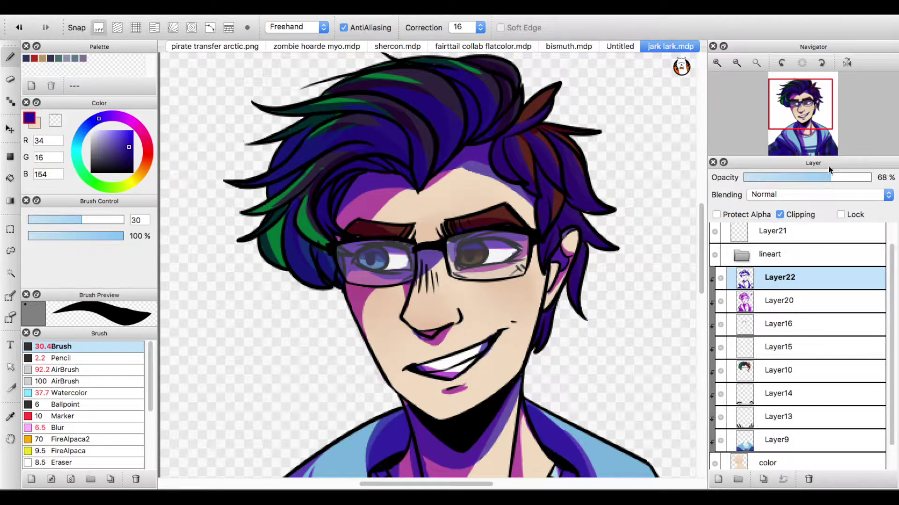
click(798, 210)
click(57, 116)
click(756, 63)
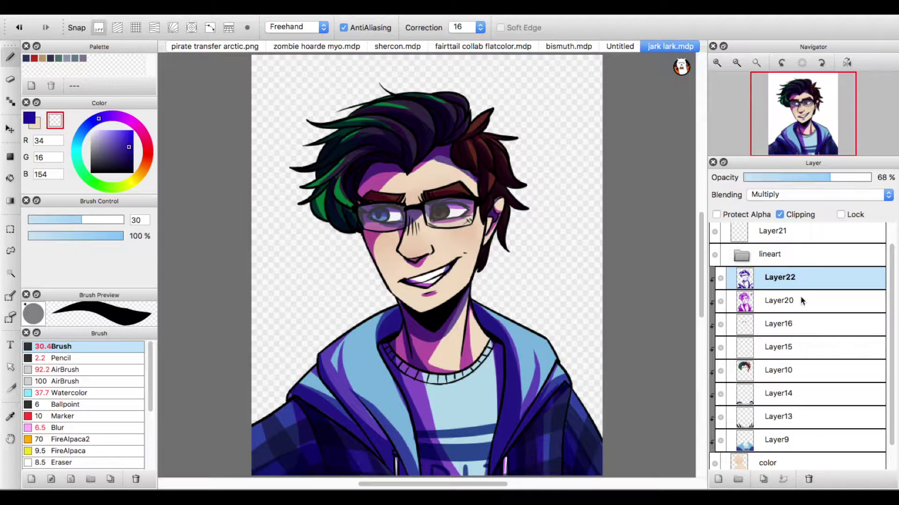
click(793, 297)
drag(431, 258, 413, 265)
Adjust Layer22 to hue -4 and saturation 109%, and lower its opacity to 62%.
click(769, 280)
key(super+u)
mouse_move(688, 157)
mouse_down()
mouse_move(672, 162)
mouse_move(688, 163)
mouse_up()
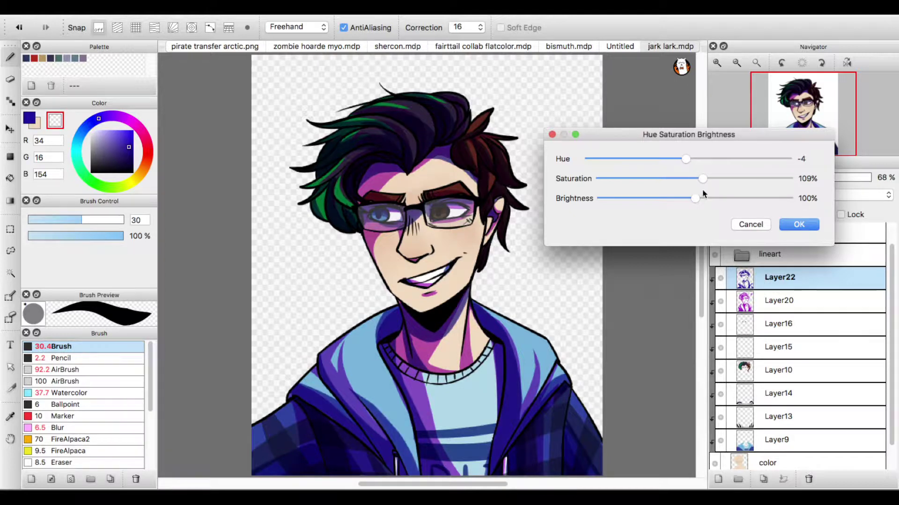
click(798, 224)
drag(839, 179, 822, 179)
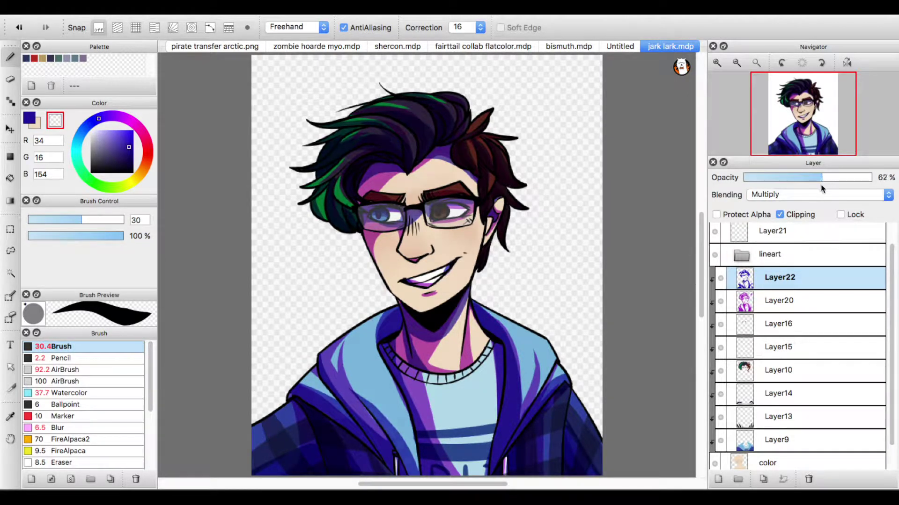
Add another clipped Multiply layer and set up a 34 px brush in dark violet (26, 0, 74).
key(super+shift+n)
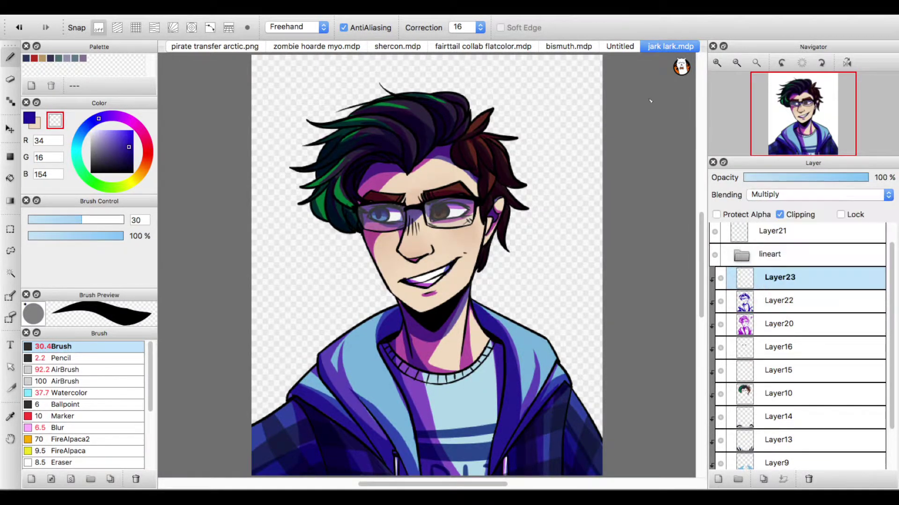
click(106, 116)
drag(131, 149, 132, 160)
click(29, 118)
key(])
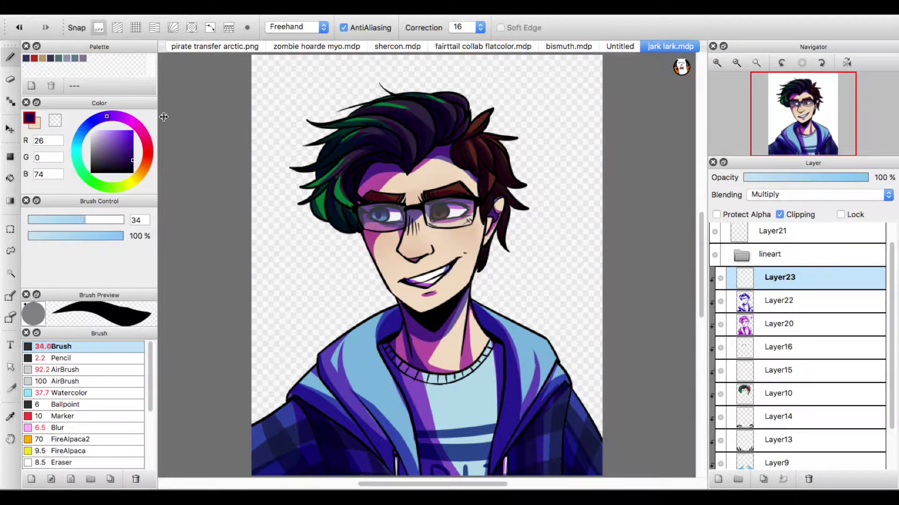
Lower Layer23's opacity to 52% and paint dark violet shadows beneath the chin and under the fringe.
drag(701, 290, 700, 303)
drag(566, 388, 567, 415)
key(super+z)
drag(402, 252, 416, 272)
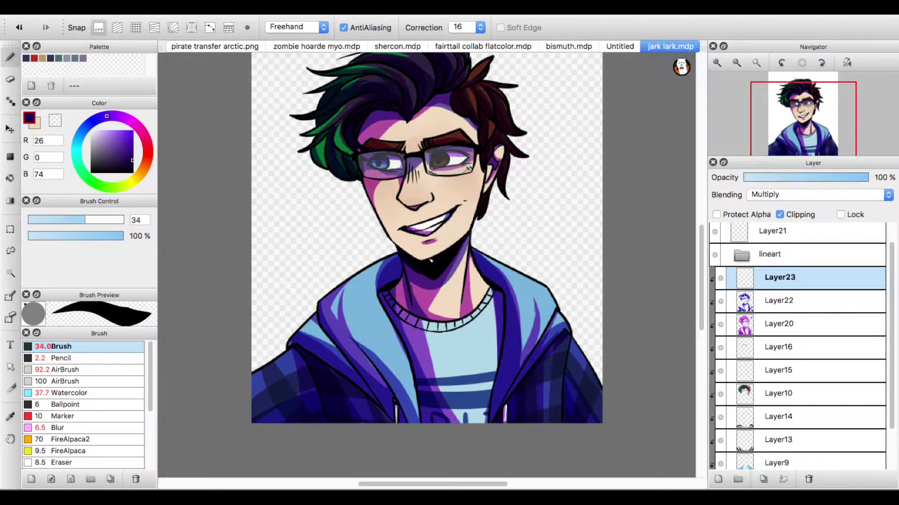
click(809, 178)
drag(366, 119, 399, 115)
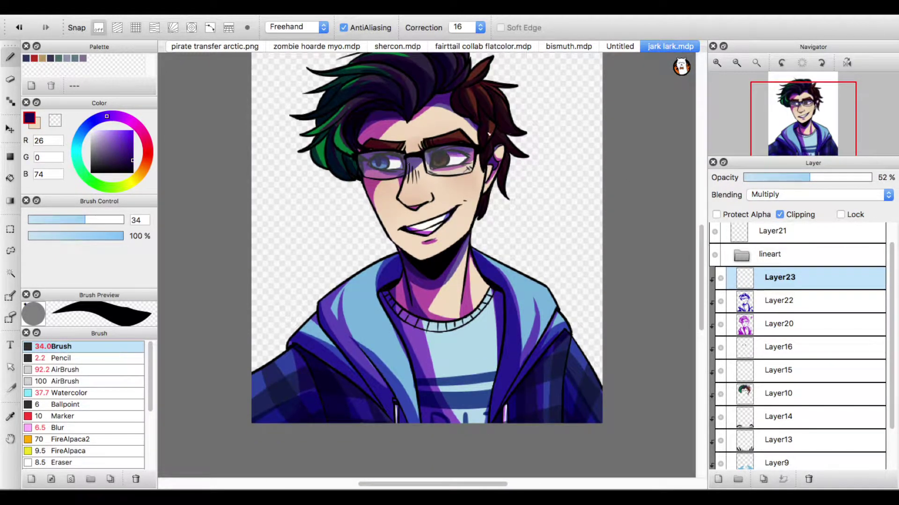
Paint dark violet shadows into the jacket folds and along the outer edge of the hood on Layer23.
scroll(404, 240, down, 2)
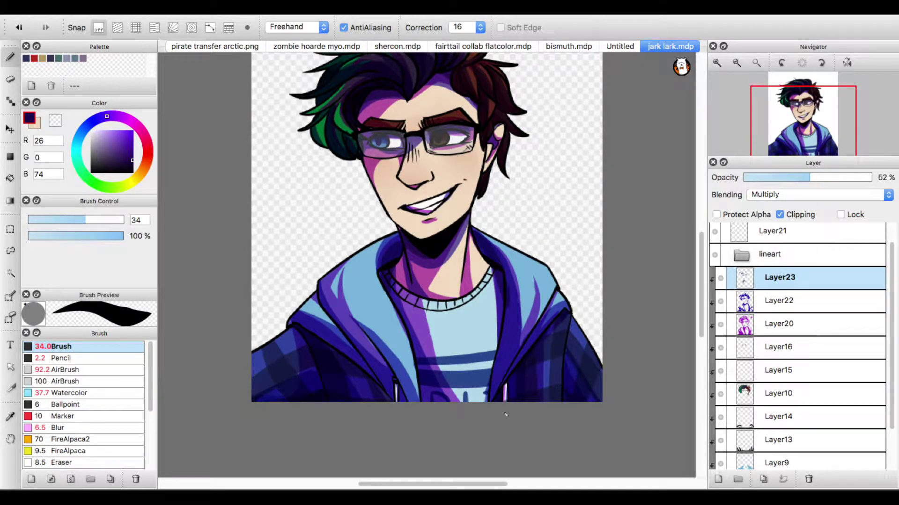
key(ctrl+z)
drag(564, 375, 544, 394)
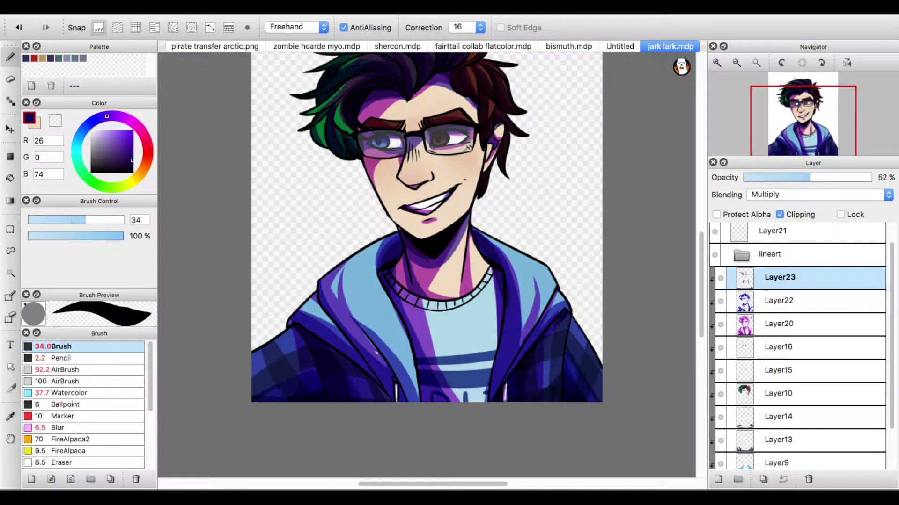
drag(342, 334, 363, 367)
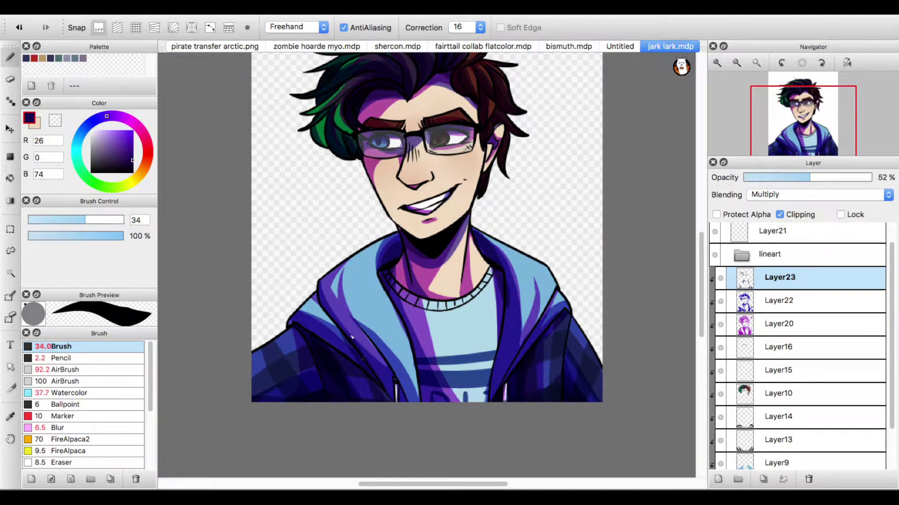
key(ctrl+z)
mouse_move(384, 396)
mouse_down()
mouse_move(312, 295)
mouse_move(389, 391)
mouse_up()
drag(362, 358, 404, 398)
key(ctrl+z)
mouse_move(355, 321)
mouse_down()
mouse_move(411, 401)
mouse_move(387, 357)
mouse_up()
key(ctrl+z)
mouse_move(342, 267)
mouse_down()
mouse_move(332, 281)
mouse_move(345, 325)
mouse_up()
key(ctrl+z)
key(ctrl+z)
Shade the hood's inner edge and the lettering at the bottom of the shirt in dark violet.
drag(416, 401, 349, 310)
mouse_move(443, 392)
mouse_down()
mouse_move(423, 400)
mouse_move(492, 389)
mouse_up()
drag(401, 256, 405, 308)
mouse_move(406, 270)
mouse_down()
mouse_move(403, 326)
mouse_move(410, 325)
mouse_up()
key(ctrl+z)
key(ctrl+z)
key(ctrl+z)
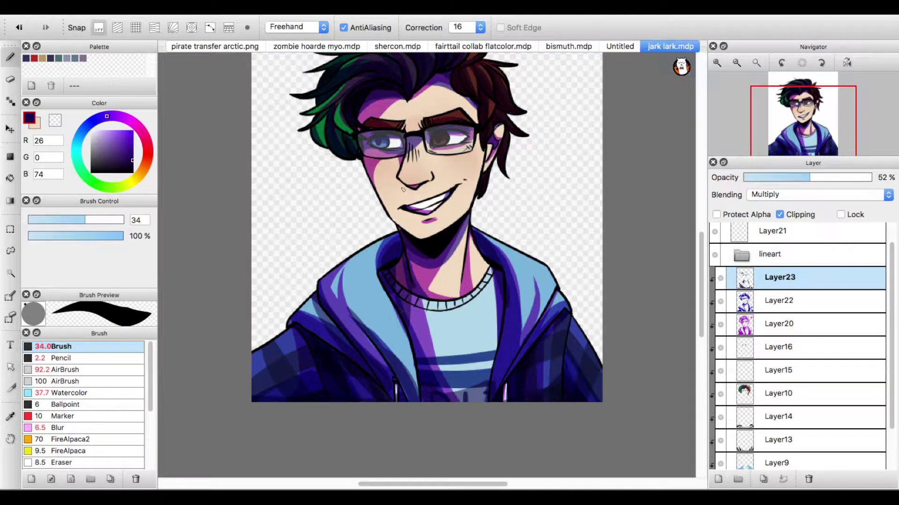
drag(380, 144, 366, 151)
drag(366, 153, 377, 187)
key(ctrl+z)
key(ctrl+z)
Erase some deep-blue shading on Layer22 where the shirt meets the hood, using the transparent color.
click(55, 120)
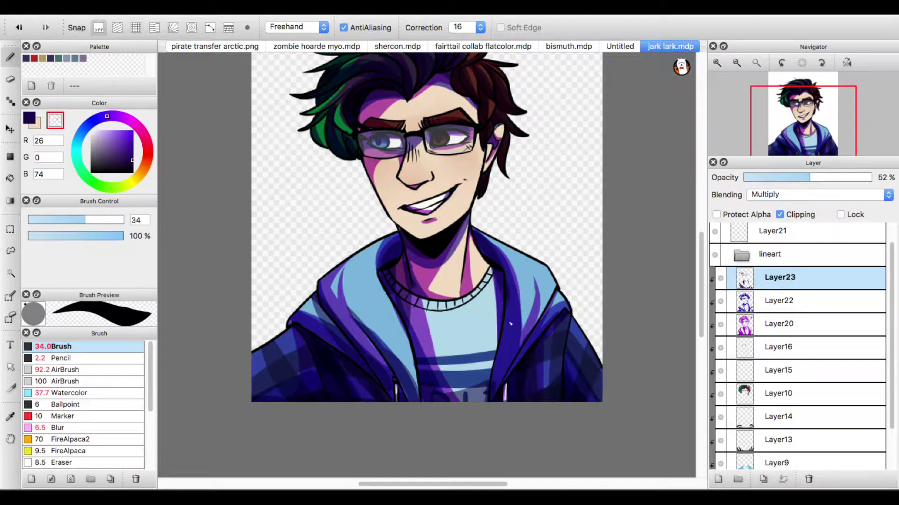
click(784, 318)
drag(499, 287, 498, 350)
key(super+z)
key(super+z)
key(super+z)
drag(497, 281, 499, 338)
key(super+z)
click(788, 304)
drag(497, 285, 501, 338)
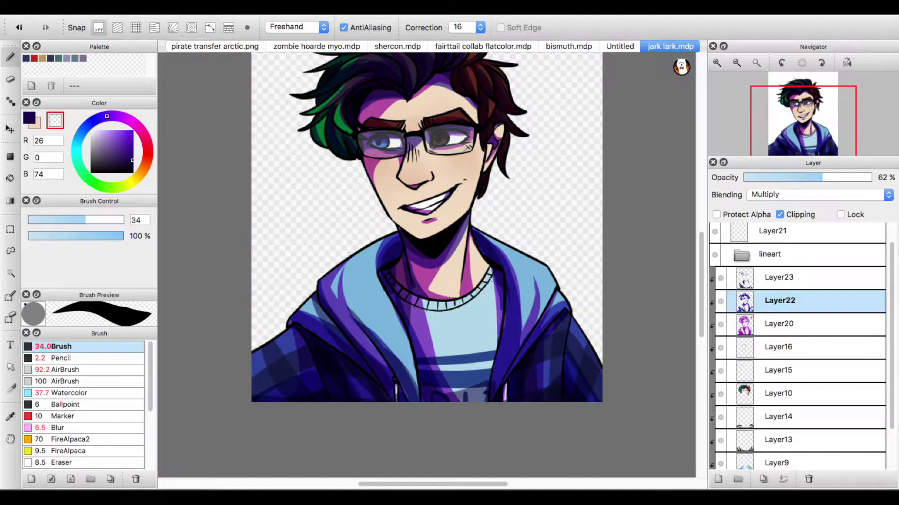
Sample deep blue (14, 4, 172) on Layer22 and touch up the shading along the hood's inner edge.
key(Up)
click(29, 118)
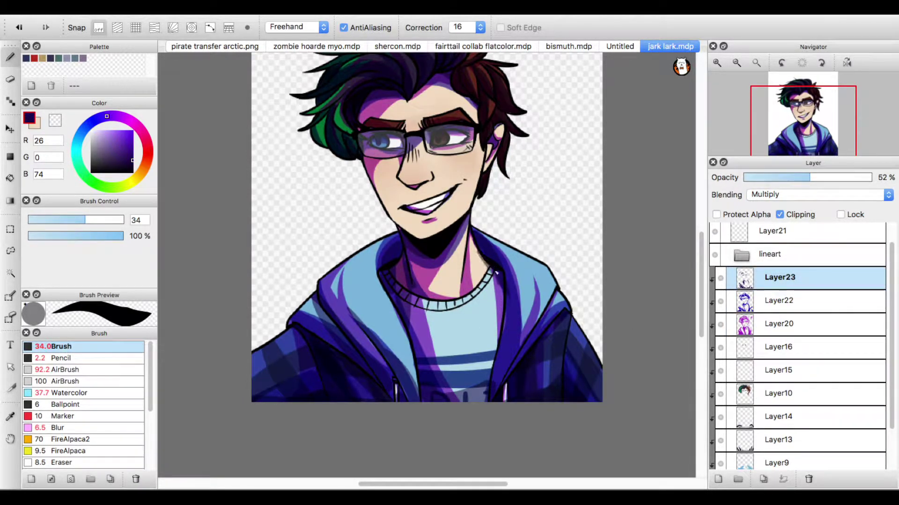
key(c)
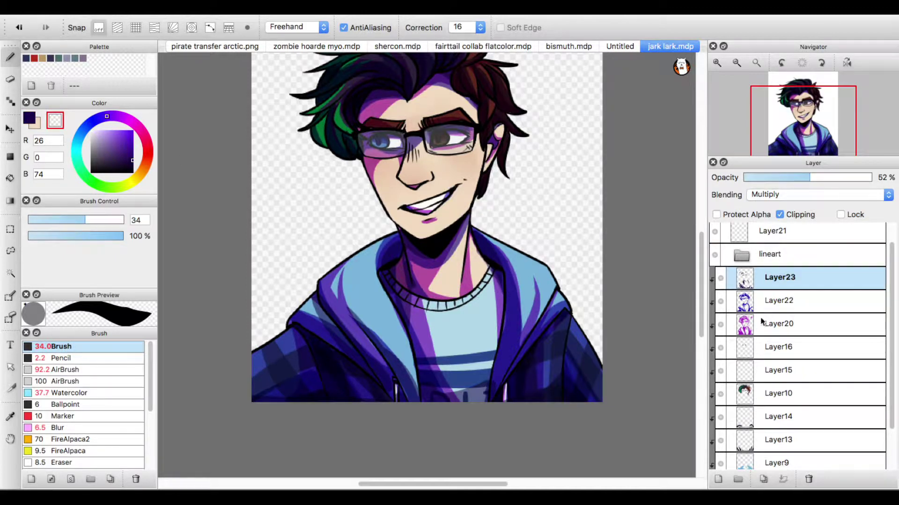
key(Down)
right_click(565, 330)
key(super+z)
key(super+z)
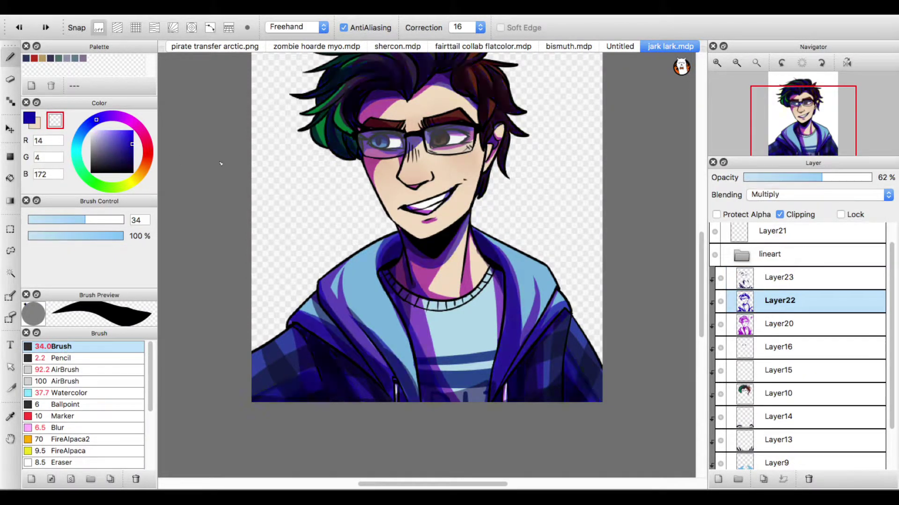
click(29, 117)
drag(514, 332, 504, 316)
click(756, 62)
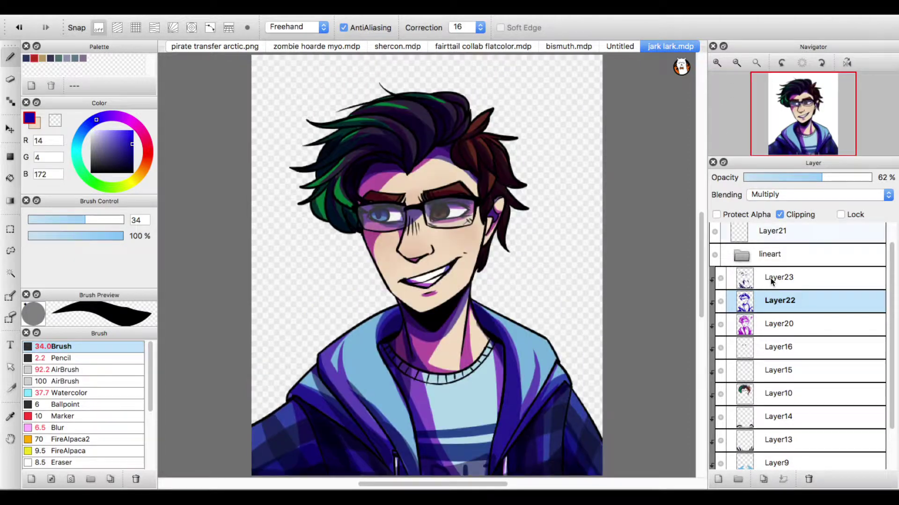
Add a clipped Multiply layer above Layer23 and choose dark purple (69, 7, 91).
click(770, 278)
click(718, 478)
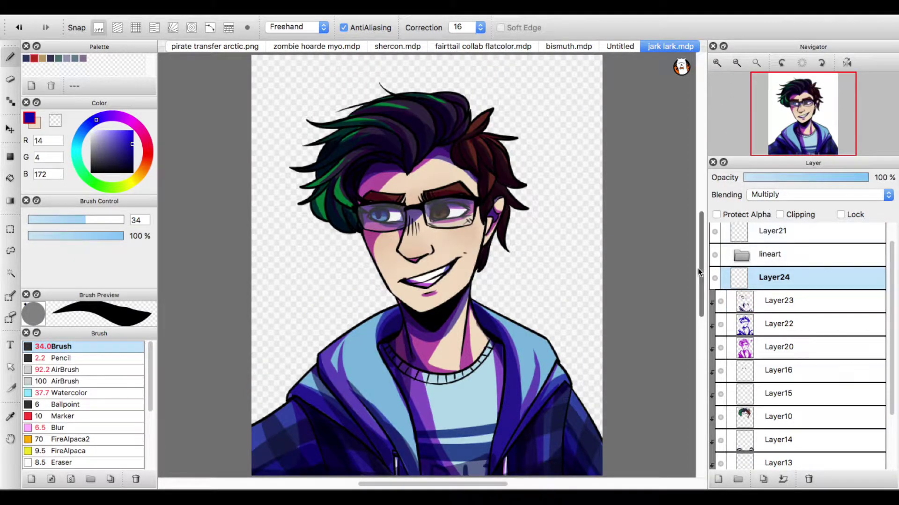
drag(699, 267, 699, 284)
click(780, 215)
click(129, 158)
click(122, 118)
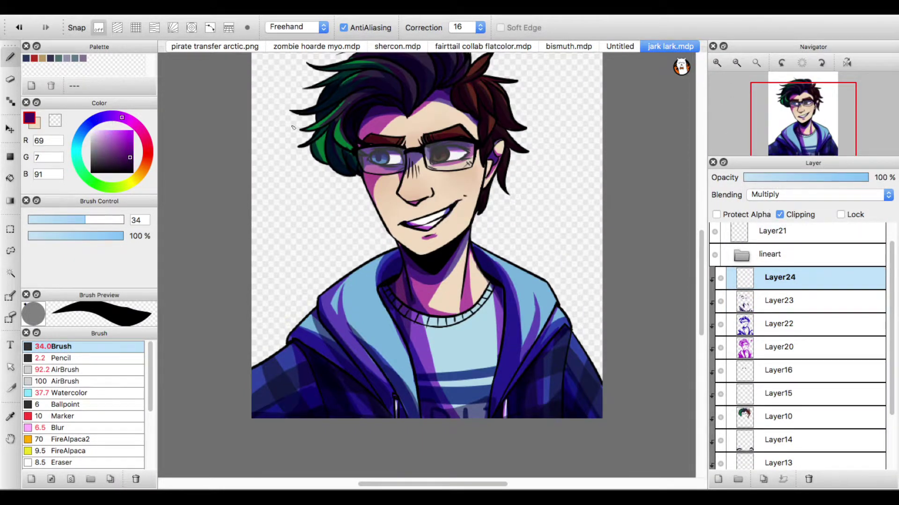
Shade the lower jacket and shirt softly with a 369 px AirBrush at 13% opacity.
click(70, 370)
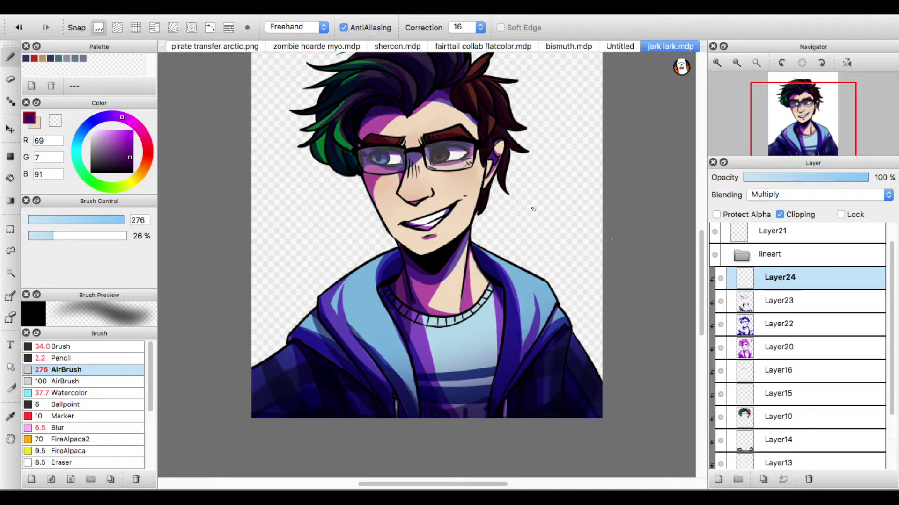
key(])
key(])
key(])
mouse_move(377, 429)
mouse_down()
mouse_move(373, 407)
mouse_move(461, 389)
mouse_up()
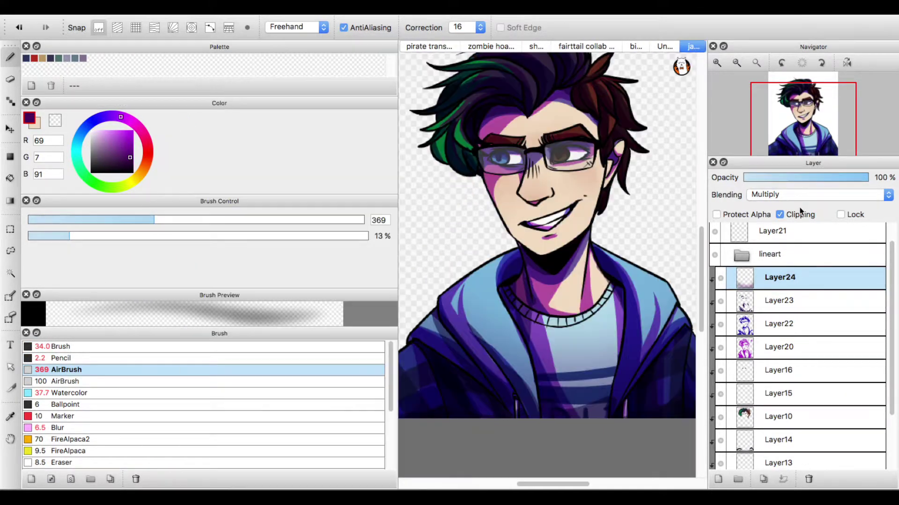
Soften the airbrushed purple over the chest with the transparent color and lower Layer24's opacity to 29%.
drag(397, 261, 132, 251)
click(852, 178)
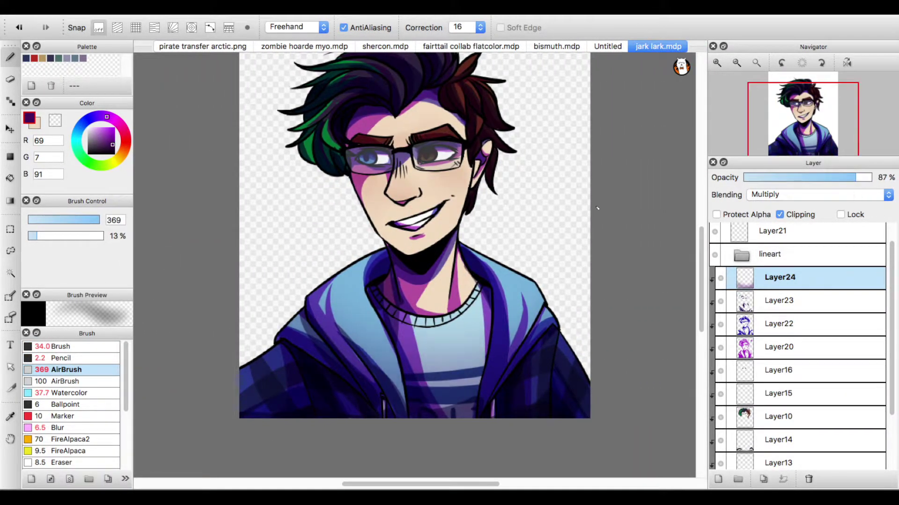
drag(226, 306, 624, 415)
click(55, 120)
drag(327, 346, 515, 330)
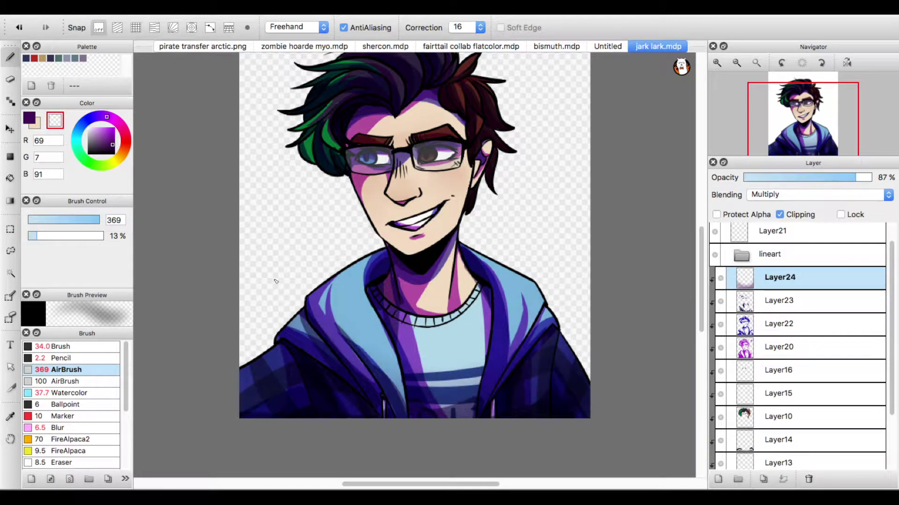
drag(837, 187, 779, 180)
key(x)
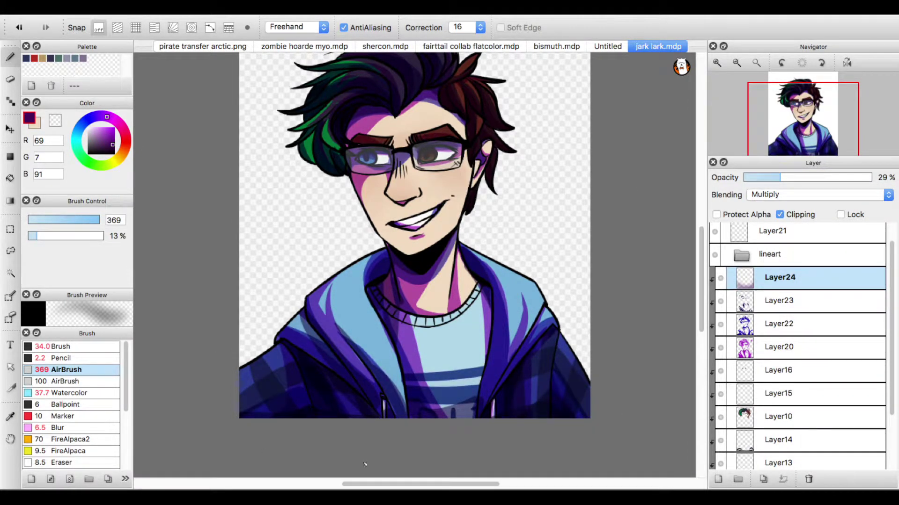
drag(737, 87, 737, 77)
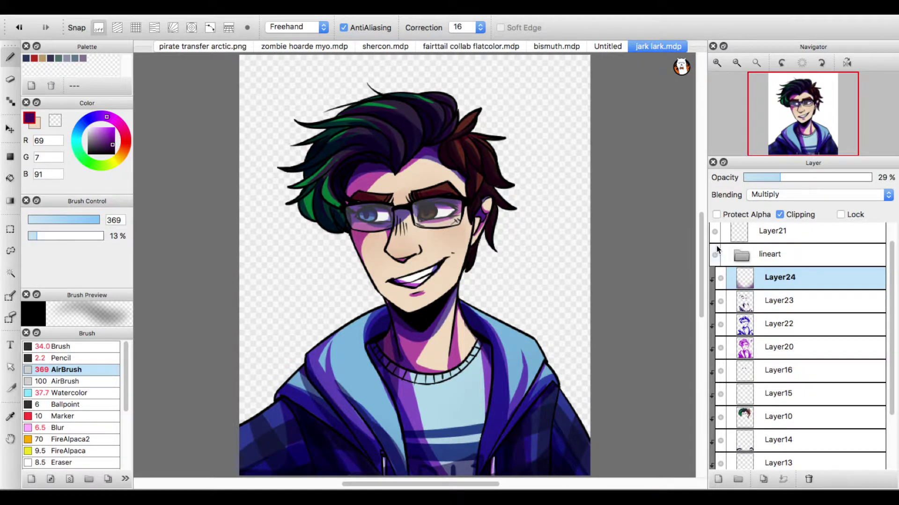
Add a clipped Normal layer above Layer24 and set the hard Brush to 4.6 px.
click(718, 480)
click(786, 194)
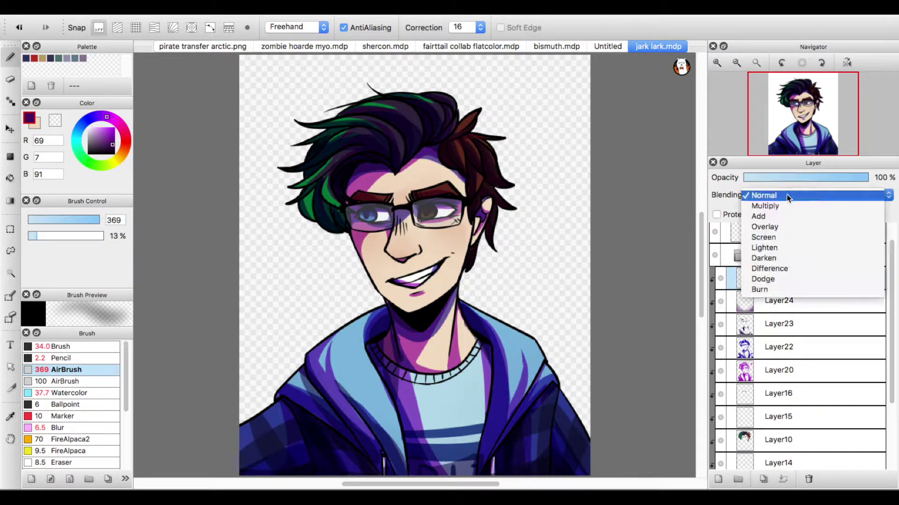
click(796, 194)
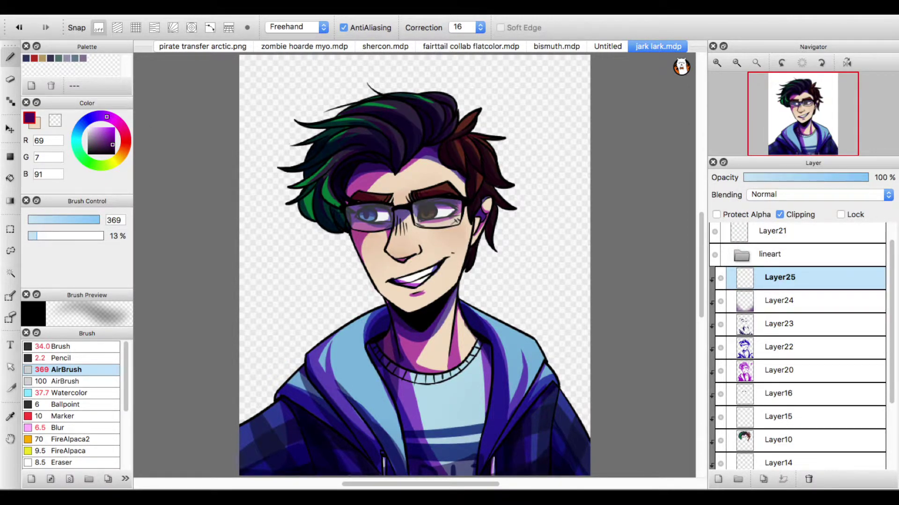
click(64, 347)
click(42, 220)
drag(132, 274, 153, 267)
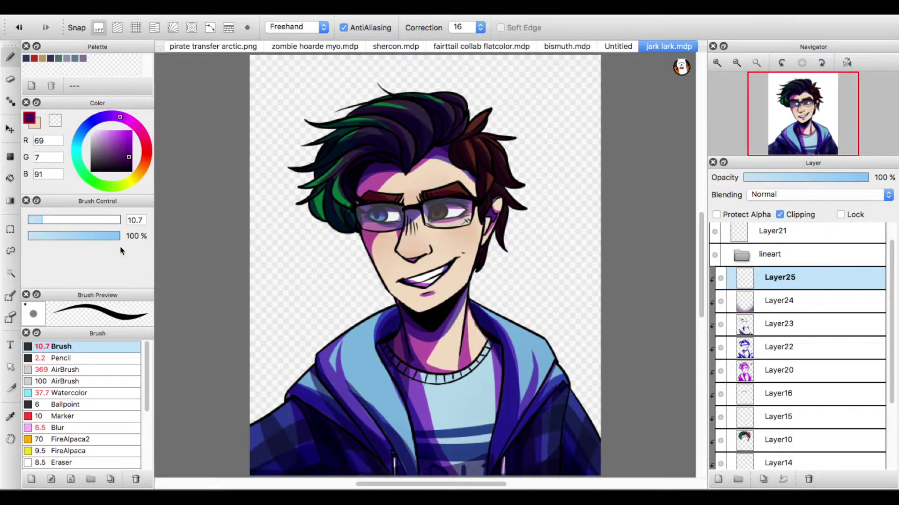
click(38, 218)
Try bright pink (255, 124, 214) highlights on the brown hair tuft.
click(134, 124)
drag(127, 136, 111, 131)
click(138, 128)
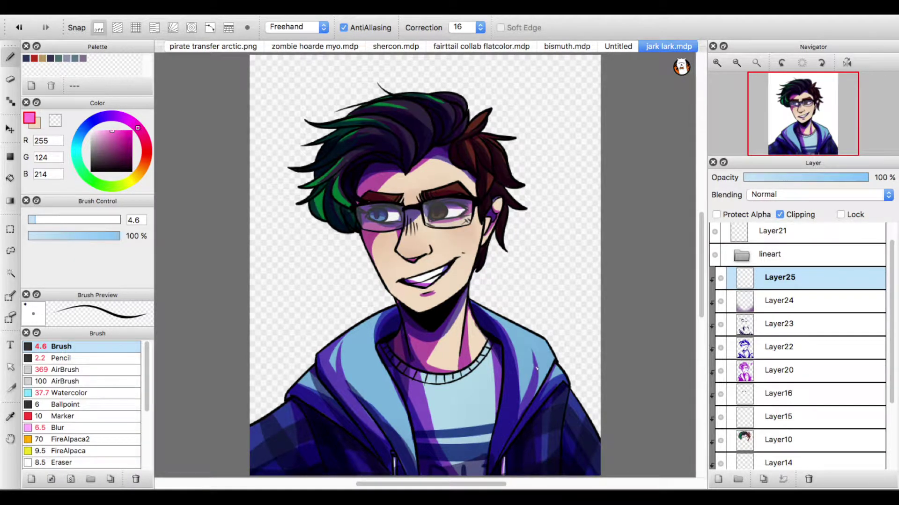
scroll(691, 210, down, 2)
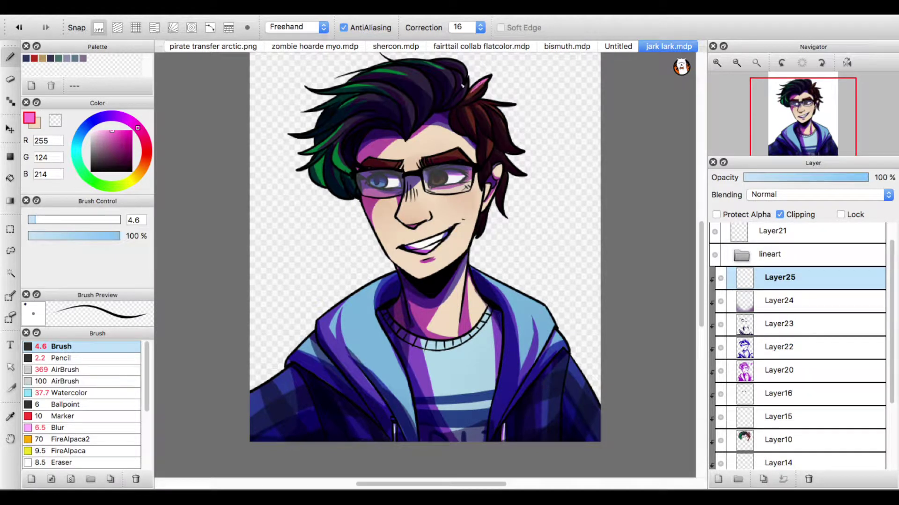
drag(480, 103, 492, 101)
key(ctrl+z)
Try several yellow and orange highlight colors on the brown hair tuft, undoing each test stroke.
mouse_move(145, 168)
mouse_down()
mouse_move(138, 193)
mouse_move(135, 178)
mouse_up()
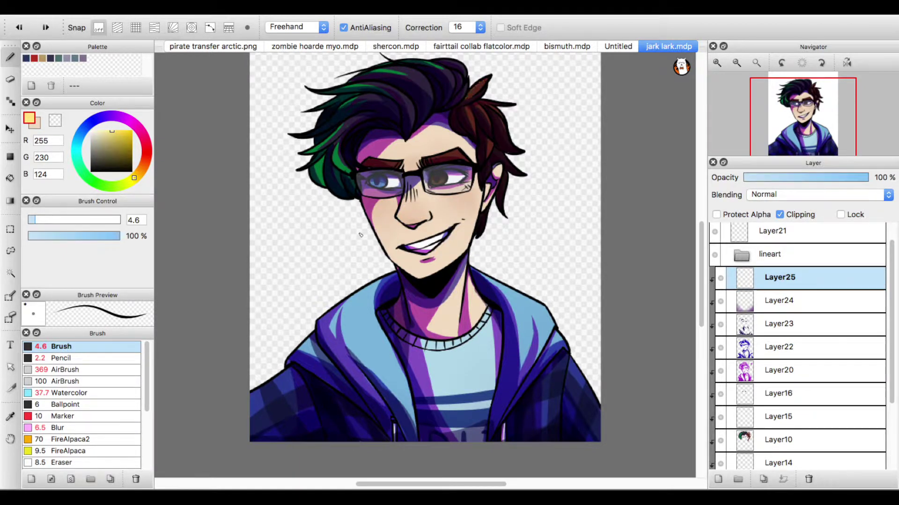
click(140, 170)
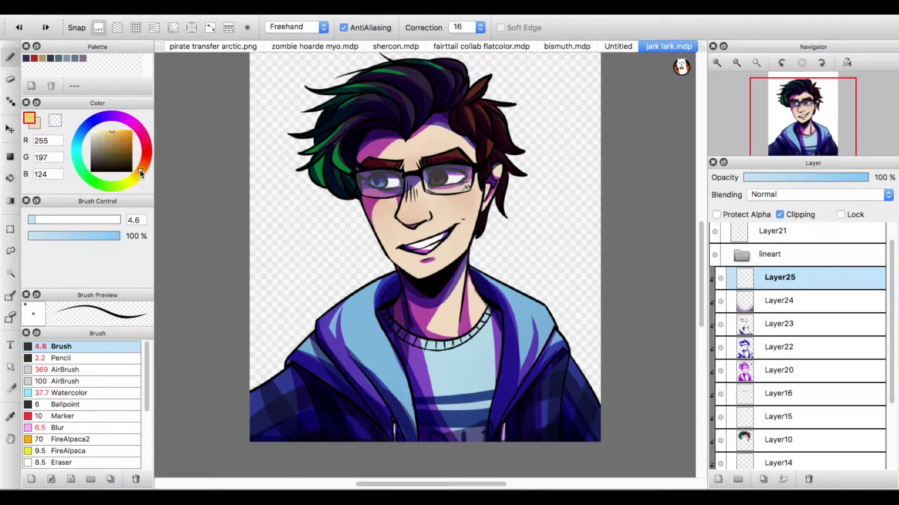
mouse_move(90, 125)
mouse_down()
mouse_move(83, 132)
mouse_move(139, 125)
mouse_move(98, 119)
mouse_move(148, 150)
mouse_up()
click(108, 131)
drag(469, 96, 486, 79)
key(super+z)
mouse_move(139, 172)
mouse_down()
mouse_move(133, 188)
mouse_move(167, 143)
mouse_move(136, 196)
mouse_move(108, 117)
mouse_move(131, 184)
mouse_move(146, 140)
mouse_move(145, 161)
mouse_move(119, 186)
mouse_up()
click(113, 130)
drag(468, 95, 489, 76)
key(super+z)
drag(126, 183, 130, 180)
drag(468, 95, 489, 76)
key(super+z)
key(super+z)
key(super+z)
Choose light orange (255, 184, 117) and paint highlights on the brown tuft and the strands beside it.
drag(458, 107, 498, 80)
click(142, 168)
scroll(464, 63, up, 2)
mouse_move(473, 110)
mouse_down()
mouse_move(492, 93)
mouse_move(498, 150)
mouse_up()
key(super+z)
key(super+z)
drag(477, 113, 497, 152)
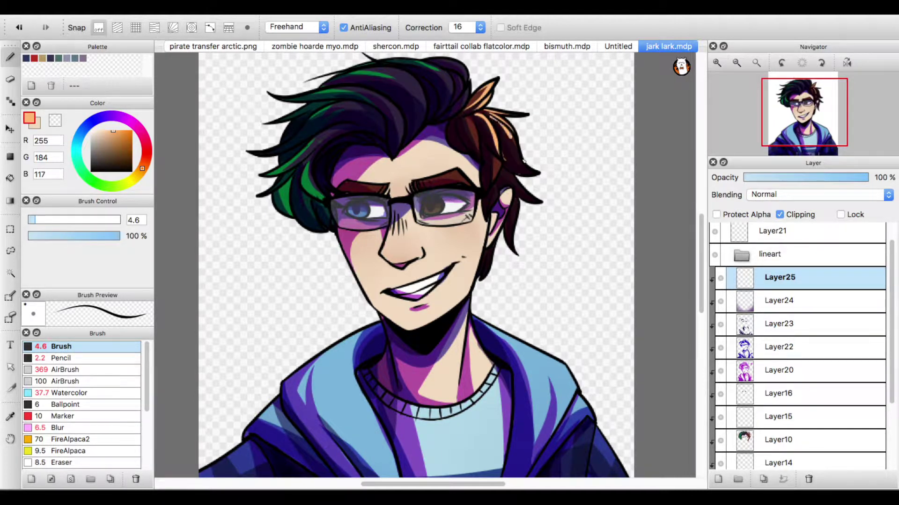
Add light orange highlight strands along the front of the brown hair above the temple.
key(c)
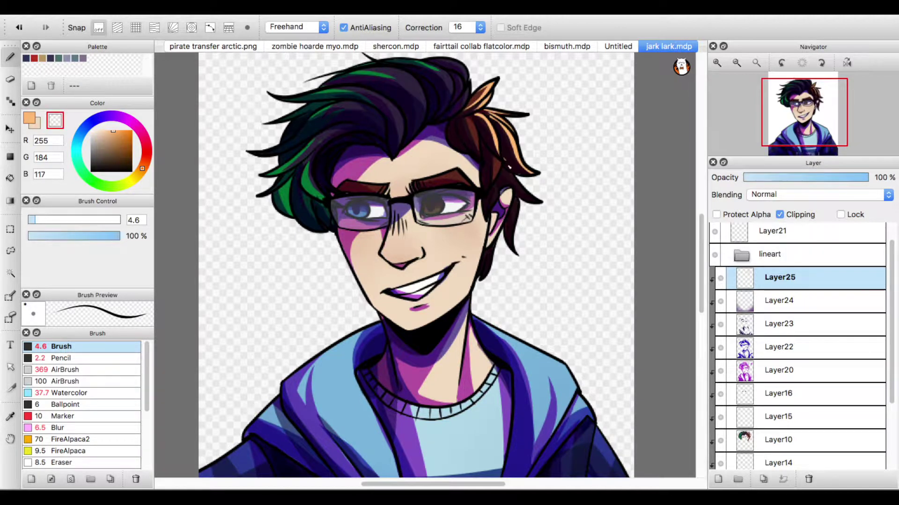
click(29, 118)
key(super+z)
drag(466, 117, 478, 156)
drag(485, 125, 501, 158)
key(super+z)
key(super+z)
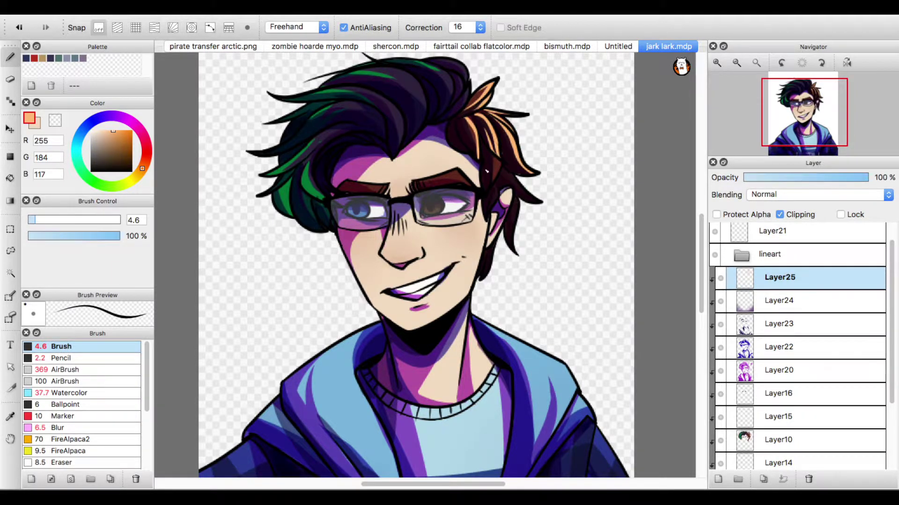
Paint light orange highlights on the brown hair strands around the ear and down the sideburn.
scroll(491, 161, up, 2)
key(c)
click(29, 120)
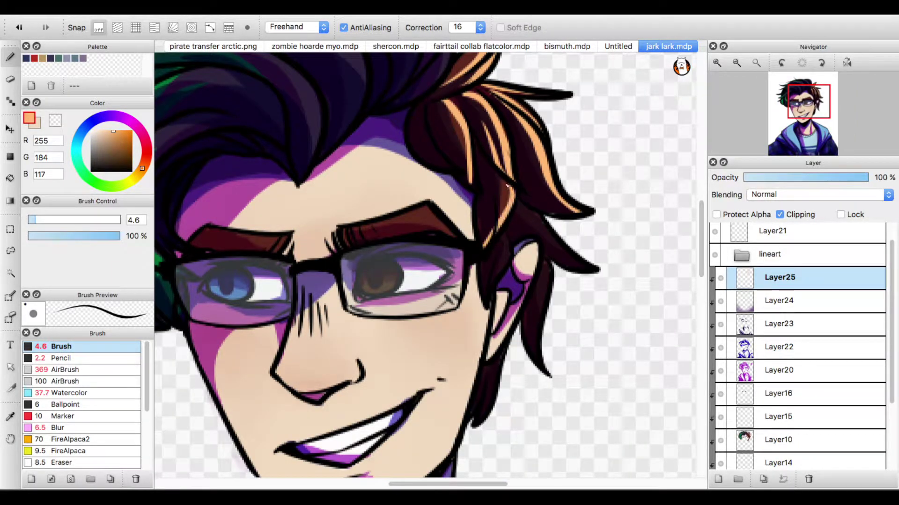
drag(525, 211, 567, 251)
key(super+z)
drag(513, 196, 489, 247)
drag(549, 260, 535, 351)
drag(505, 229, 493, 283)
drag(500, 357, 480, 419)
drag(537, 245, 510, 318)
key(super+z)
Paint light orange highlights in both irises and along the upper edges of both eyebrows.
drag(378, 288, 367, 271)
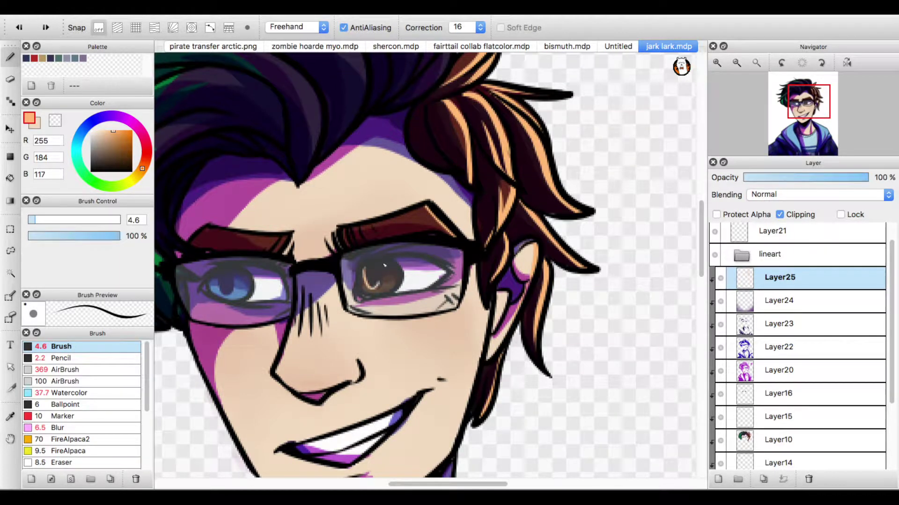
drag(220, 274, 234, 274)
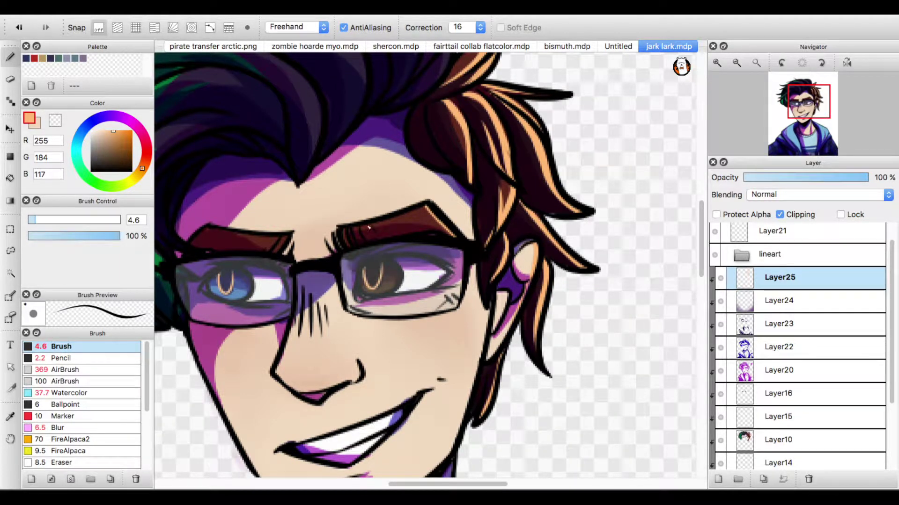
drag(351, 230, 426, 206)
mouse_move(376, 227)
mouse_down()
mouse_move(426, 208)
mouse_move(450, 233)
mouse_up()
key(super+z)
key(super+z)
mouse_move(207, 229)
mouse_down()
mouse_move(265, 236)
mouse_move(271, 257)
mouse_move(238, 233)
mouse_move(287, 238)
mouse_up()
key(super+z)
key(super+z)
Paint a light orange rim light down the cheek and jaw on the brown-haired side of the face.
scroll(278, 250, down, 5)
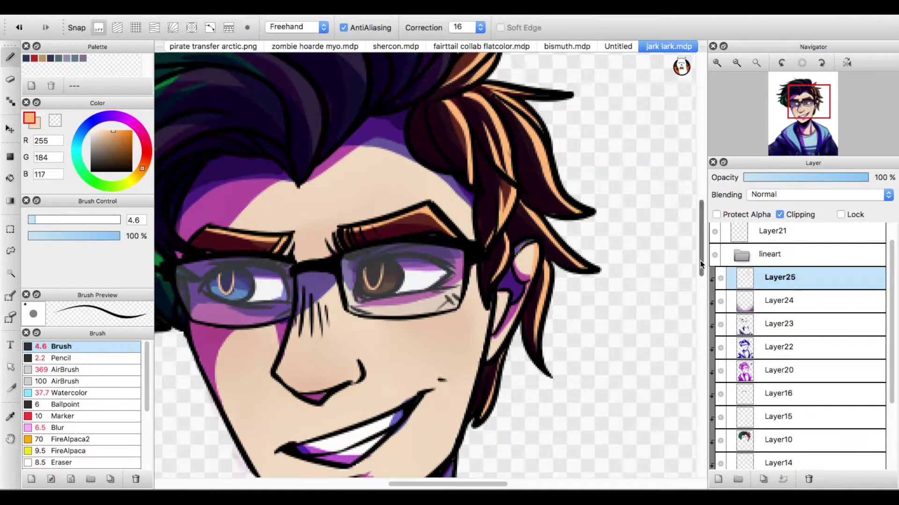
mouse_move(487, 193)
mouse_down()
mouse_move(457, 309)
mouse_move(384, 368)
mouse_up()
key(super+z)
drag(448, 332, 392, 378)
key(super+z)
drag(448, 328, 422, 360)
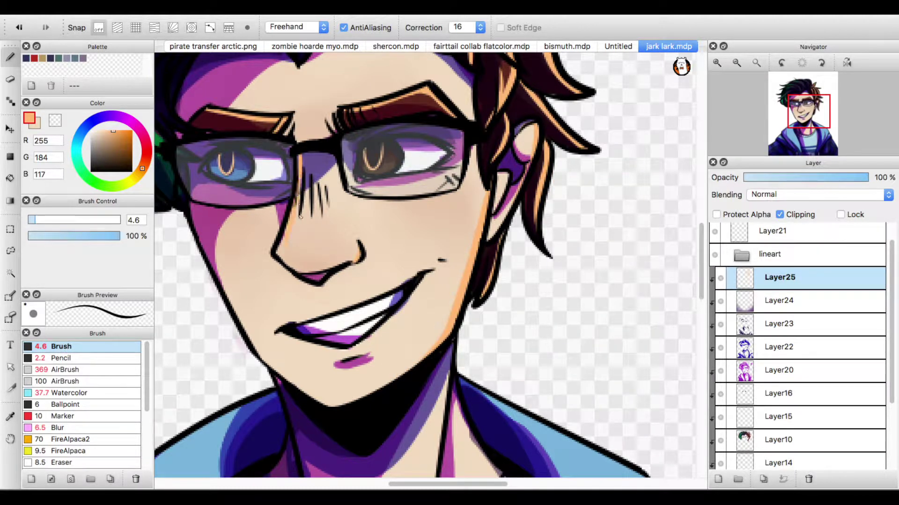
Paint a light orange rim highlight down the side of the neck below the brown-haired side's jaw.
scroll(492, 300, down, 7)
mouse_move(451, 181)
mouse_down()
mouse_move(423, 323)
mouse_move(426, 357)
mouse_up()
key(super+z)
key(super+z)
drag(450, 182, 438, 299)
key(super+minus)
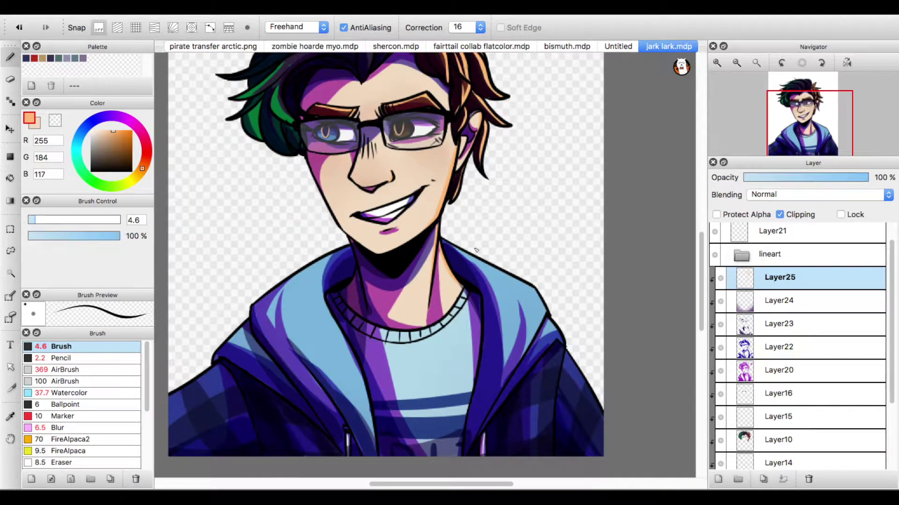
Paint light orange rim highlights along the outer hood edge and jacket opening on the brown-haired side.
mouse_move(445, 242)
mouse_down()
mouse_move(515, 280)
mouse_move(515, 261)
mouse_move(547, 314)
mouse_move(511, 373)
mouse_up()
drag(538, 328, 466, 455)
key(super+z)
drag(532, 347, 464, 455)
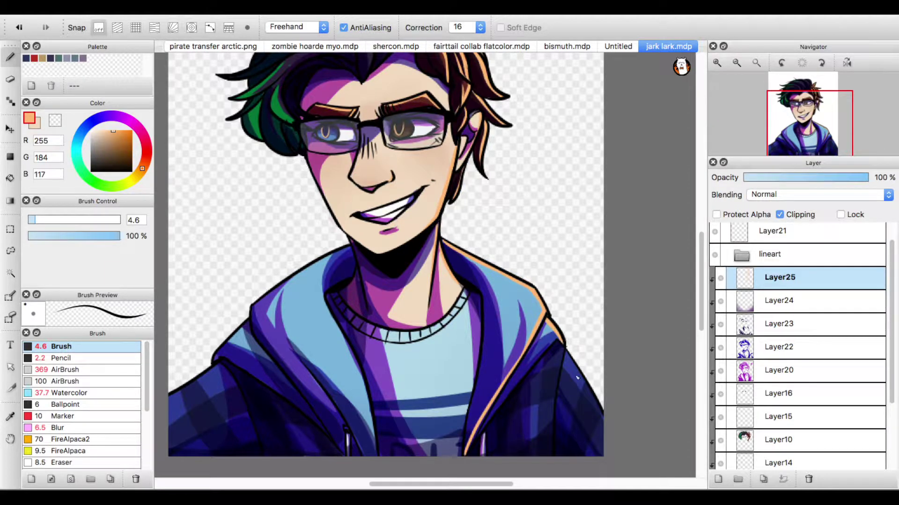
Add light orange highlights along the shoulder outline and sleeve seam on the brown-haired side.
mouse_move(562, 350)
mouse_down()
mouse_move(613, 448)
mouse_move(571, 349)
mouse_move(548, 431)
mouse_move(562, 360)
mouse_move(556, 389)
mouse_up()
key(super+z)
key(super+z)
key(super+z)
key(super+z)
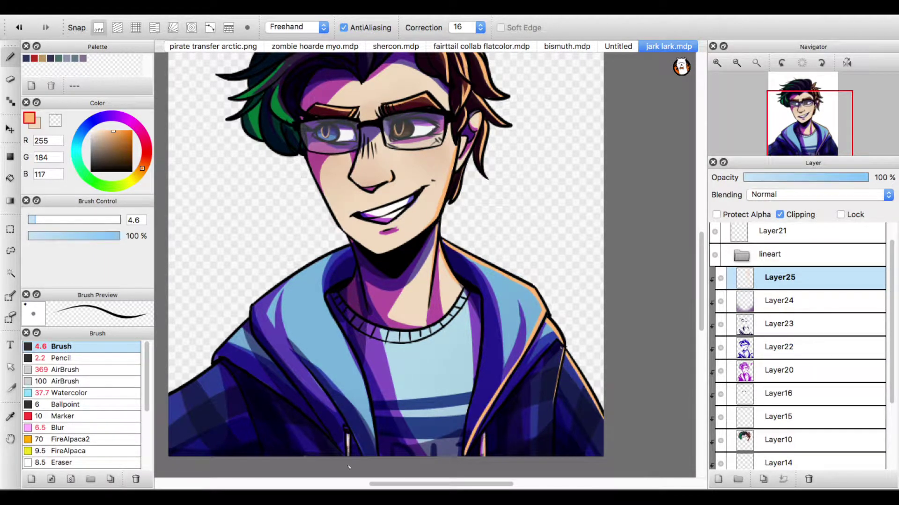
key(super+z)
Paint a light orange highlight along the inner hood edge and jacket opening on the green-haired side.
drag(340, 333, 368, 406)
drag(366, 403, 377, 457)
key(super+z)
drag(370, 423, 375, 453)
drag(339, 329, 331, 274)
key(super+z)
mouse_move(334, 320)
mouse_down()
mouse_move(322, 291)
mouse_move(341, 335)
mouse_up()
key(super+z)
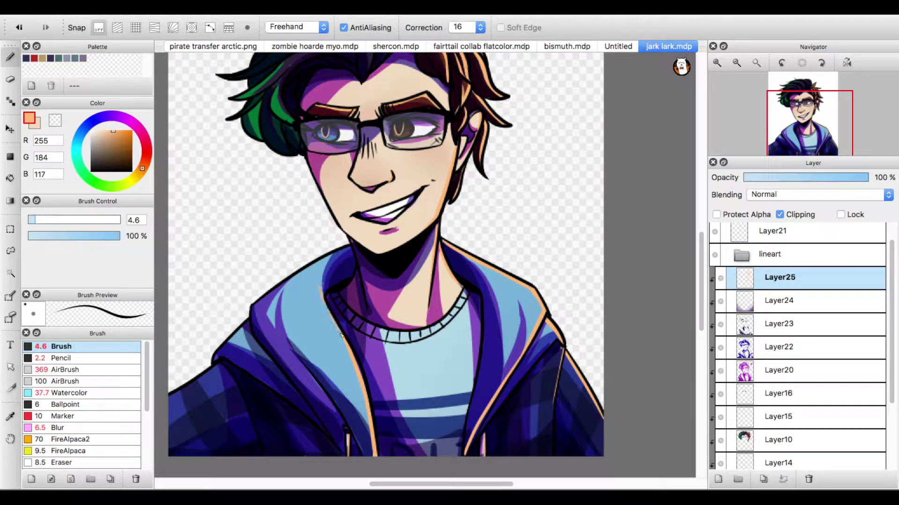
Trace light orange rim highlights along the shoulder and outer hood edge on the green-haired side.
drag(176, 404, 168, 401)
key(super+z)
mouse_move(218, 365)
mouse_down()
mouse_move(168, 398)
mouse_move(248, 325)
mouse_up()
drag(300, 273, 256, 305)
key(super+z)
Paint a thin light orange highlight along the shadowed neck line on the green-haired side.
drag(353, 243, 375, 315)
key(super+z)
drag(354, 253, 373, 322)
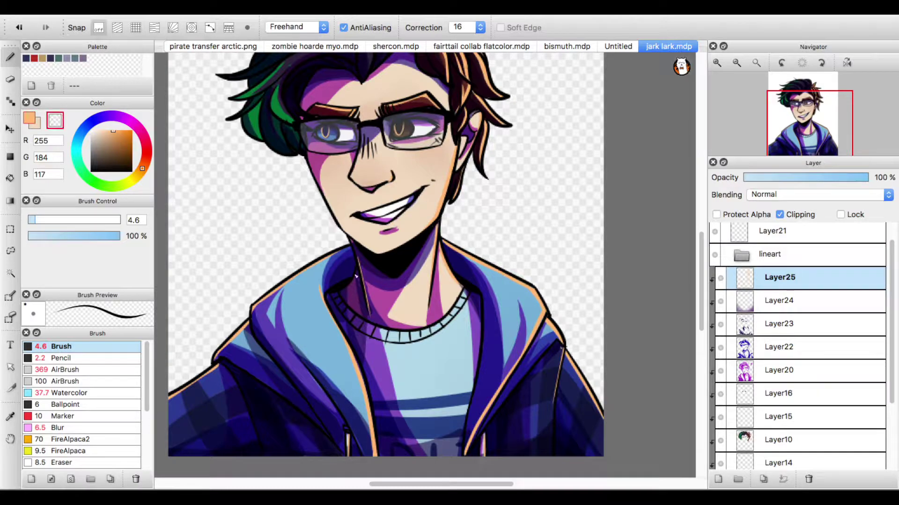
click(27, 122)
Paint light orange highlights on the dark hair strands at the crown, beside the brown hair tuft.
scroll(363, 142, up, 5)
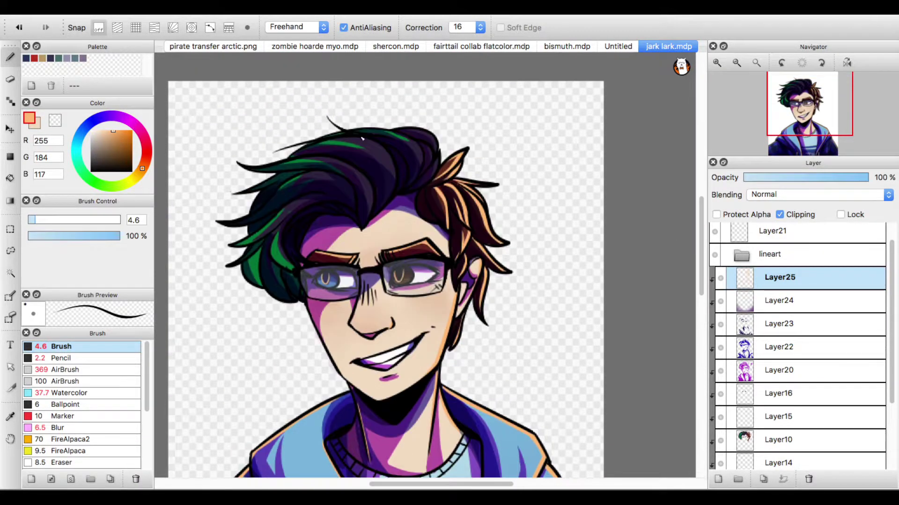
scroll(363, 142, up, 5)
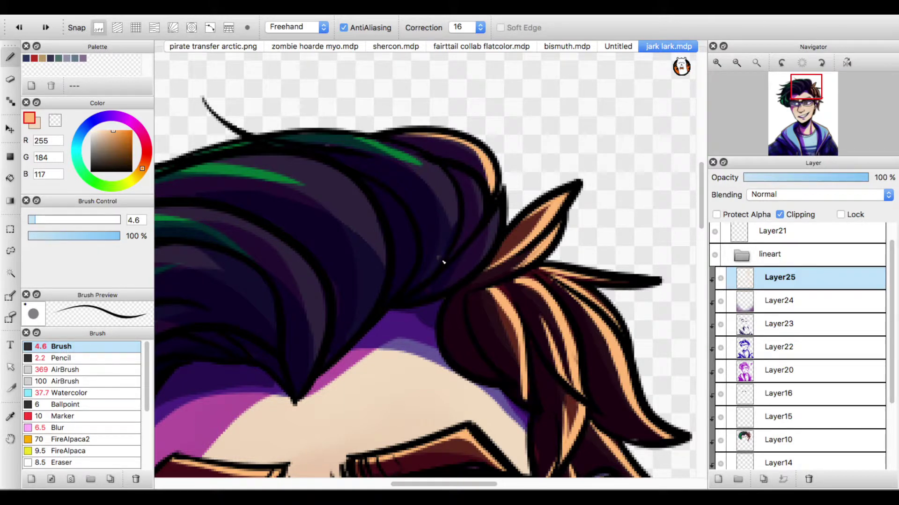
mouse_move(450, 204)
mouse_down()
mouse_move(359, 139)
mouse_move(456, 209)
mouse_move(451, 244)
mouse_up()
key(super+z)
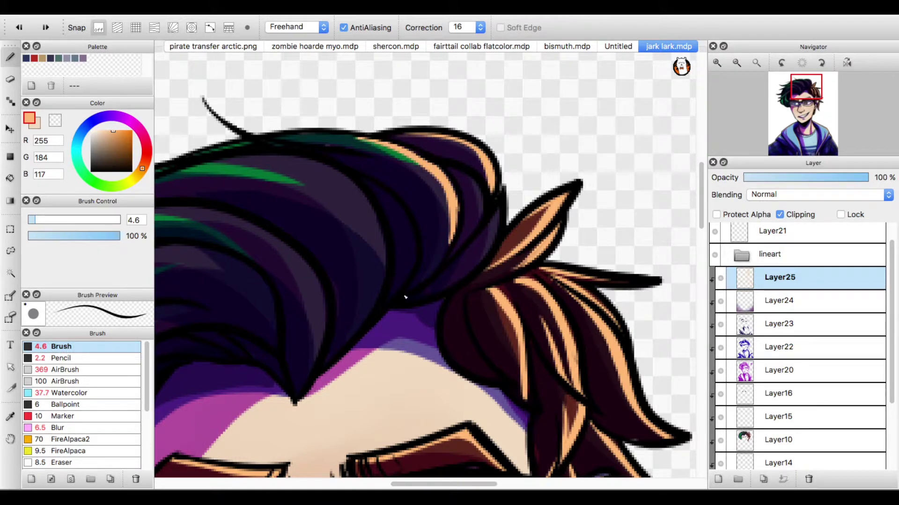
drag(405, 294, 452, 196)
drag(437, 257, 435, 165)
drag(359, 140, 267, 143)
mouse_move(459, 281)
mouse_down()
mouse_move(498, 209)
mouse_move(472, 234)
mouse_move(498, 208)
mouse_up()
key(super+z)
Highlight the large dark strand arching across the top of the head in light orange.
drag(467, 484, 439, 483)
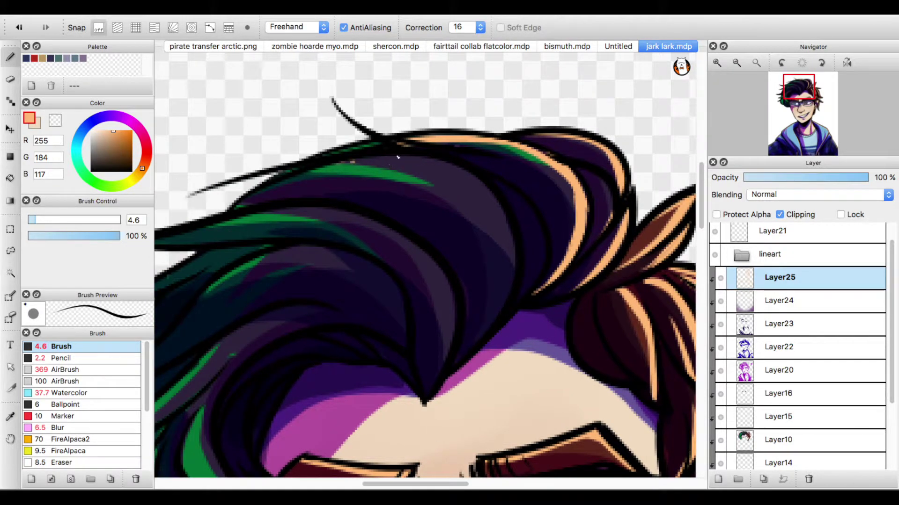
mouse_move(454, 166)
mouse_down()
mouse_move(512, 267)
mouse_move(449, 382)
mouse_up()
key(super+z)
drag(514, 253, 495, 336)
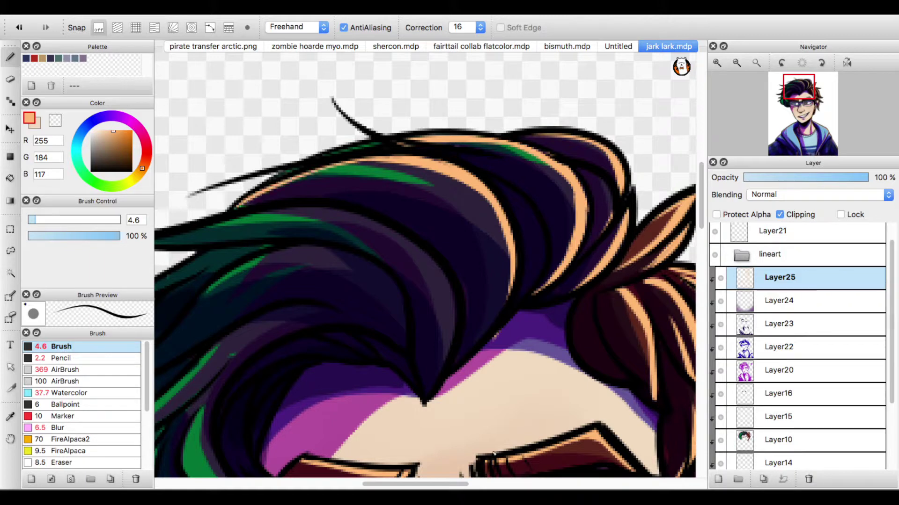
Paint light orange highlights on the middle dark strands sweeping down toward the point on the forehead.
drag(415, 483, 397, 484)
key(super+z)
mouse_move(323, 216)
mouse_down()
mouse_move(486, 241)
mouse_move(464, 221)
mouse_move(476, 224)
mouse_up()
key(super+z)
mouse_move(434, 217)
mouse_down()
mouse_move(547, 284)
mouse_move(538, 270)
mouse_up()
key(super+z)
key(super+z)
drag(493, 237, 560, 303)
key(super+z)
drag(515, 250, 522, 395)
mouse_move(394, 248)
mouse_down()
mouse_move(510, 354)
mouse_move(312, 282)
mouse_up()
key(super+z)
drag(412, 167, 543, 197)
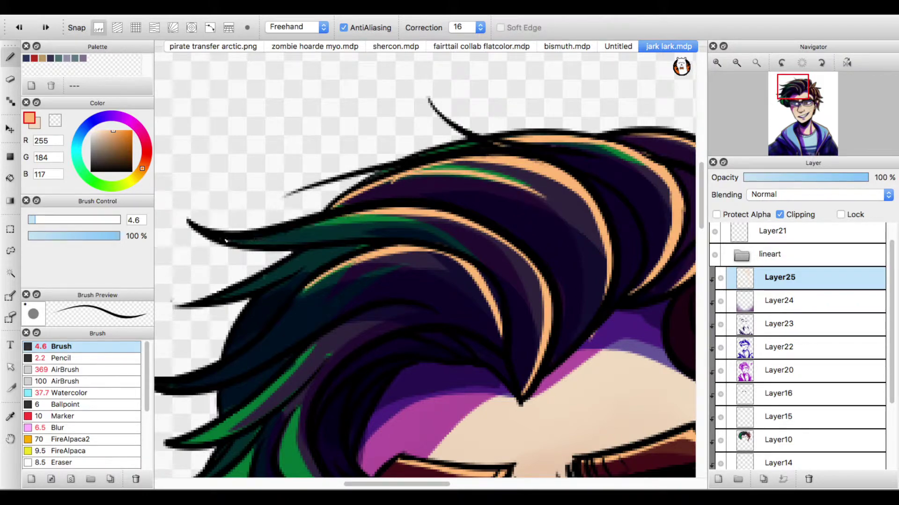
Add light orange highlights to the swept-back strand tips on the green-haired side.
drag(256, 238, 361, 214)
drag(701, 196, 701, 219)
mouse_move(213, 282)
mouse_down()
mouse_move(425, 156)
mouse_move(500, 173)
mouse_move(513, 194)
mouse_up()
key(super+z)
key(super+z)
mouse_move(379, 162)
mouse_down()
mouse_move(511, 193)
mouse_move(478, 172)
mouse_up()
key(super+z)
drag(322, 97, 252, 133)
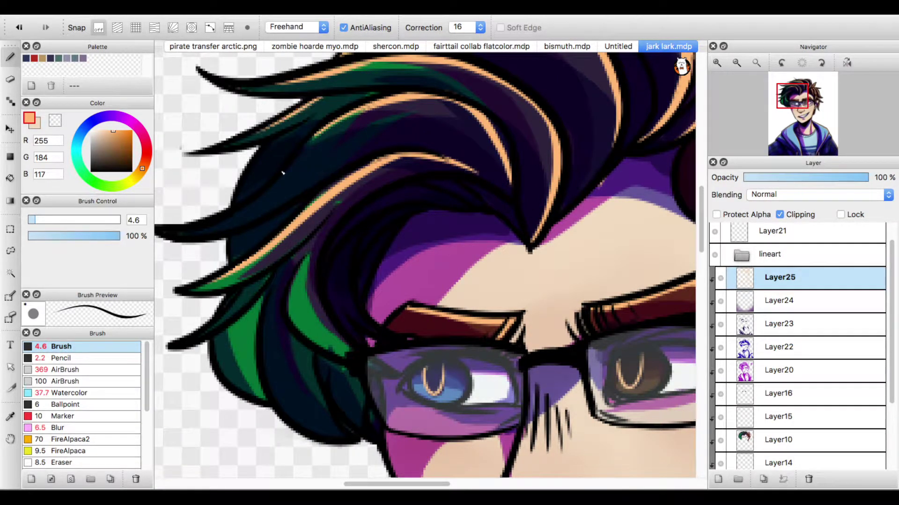
Paint light orange highlights on the lower green hair strands around the temple and behind the glasses.
drag(331, 126, 238, 212)
mouse_move(307, 249)
mouse_down()
mouse_move(387, 370)
mouse_move(317, 248)
mouse_up()
key(super+z)
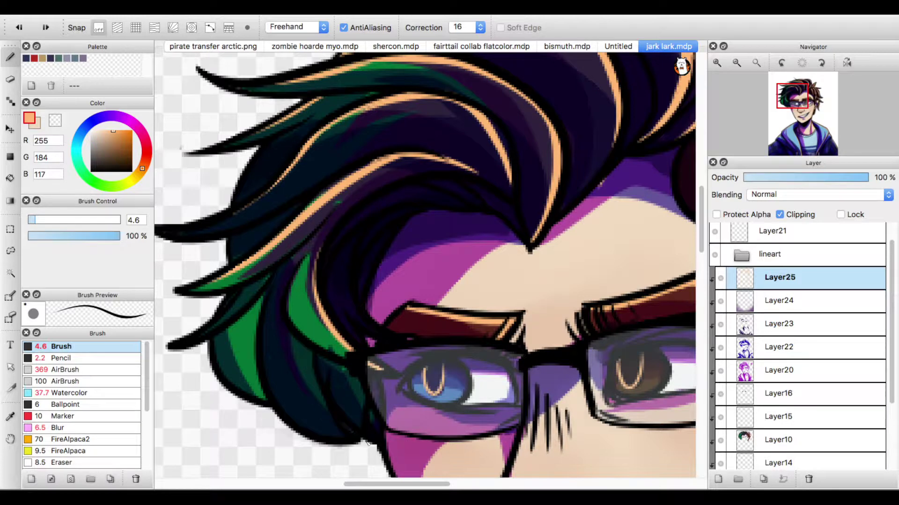
drag(314, 355, 347, 437)
drag(271, 285, 250, 400)
drag(278, 269, 206, 333)
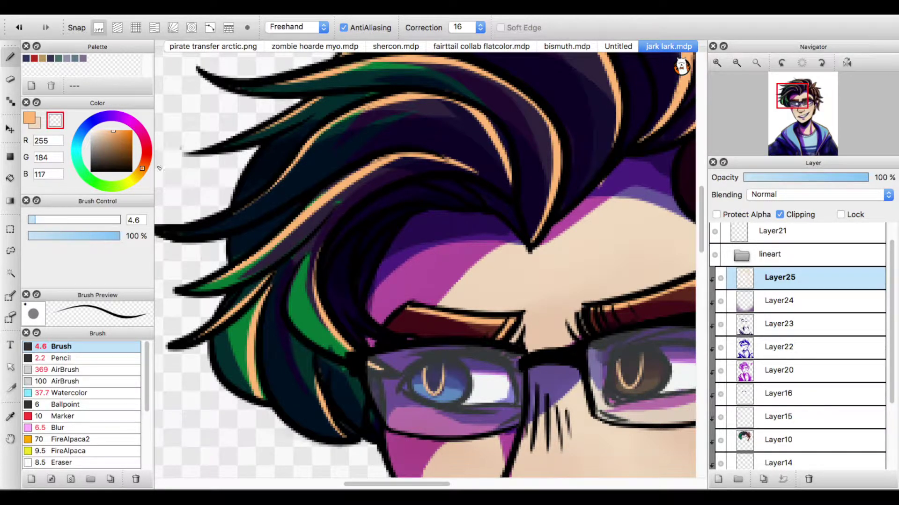
key(super+0)
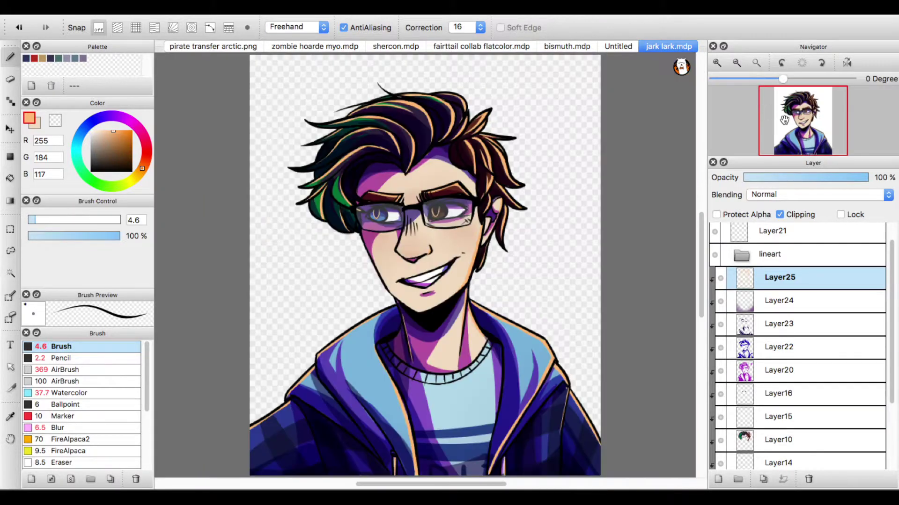
Paint a light orange highlight along the upper edge of the ribbed shirt collar on Layer25.
scroll(458, 369, up, 2)
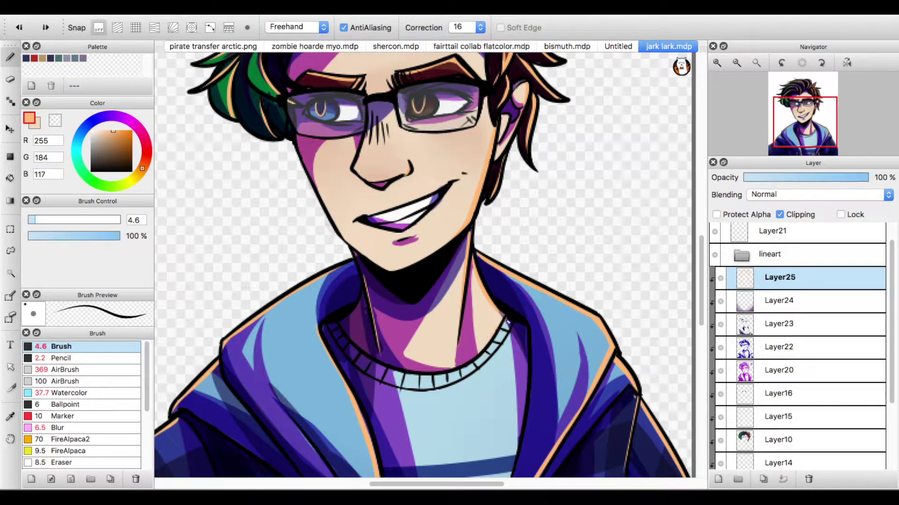
drag(484, 360, 474, 367)
click(767, 324)
key(x)
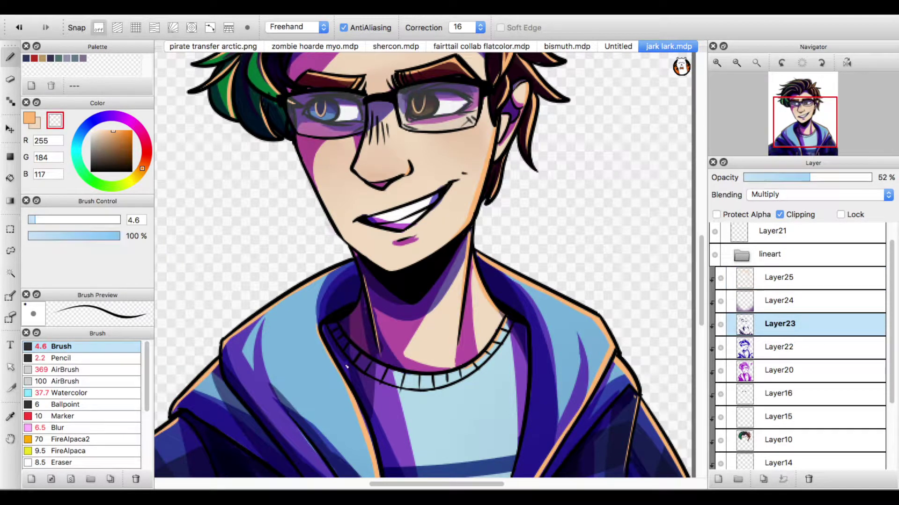
click(759, 280)
key(x)
key(super+z)
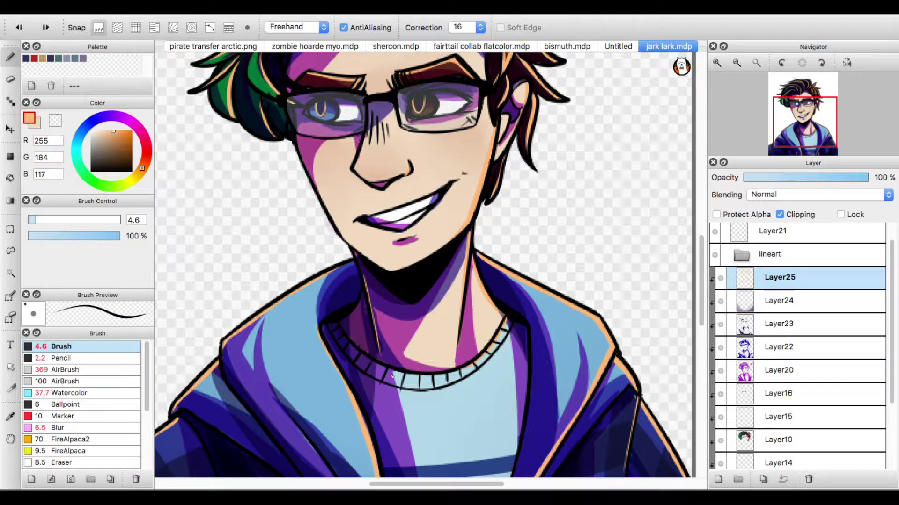
mouse_move(439, 372)
mouse_down()
mouse_move(380, 368)
mouse_move(482, 357)
mouse_up()
key(super+z)
key(super+z)
drag(351, 345, 378, 364)
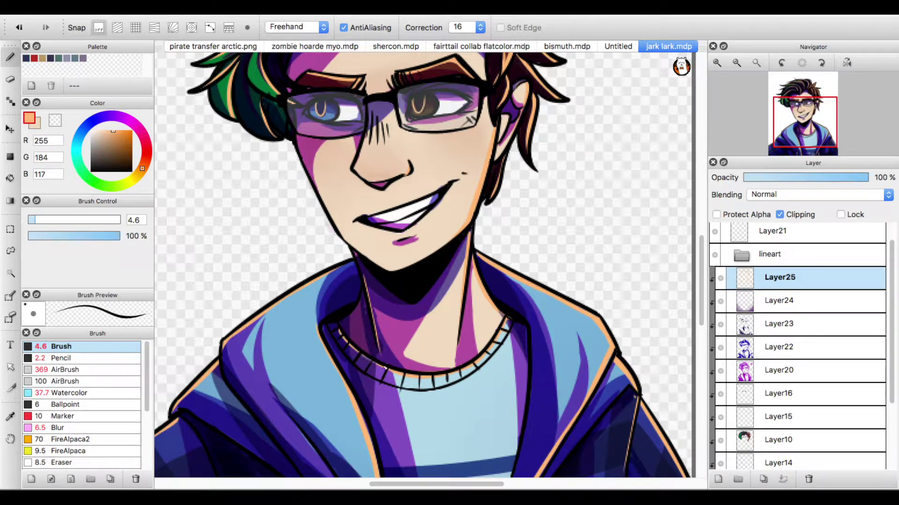
click(54, 121)
key(ctrl+0)
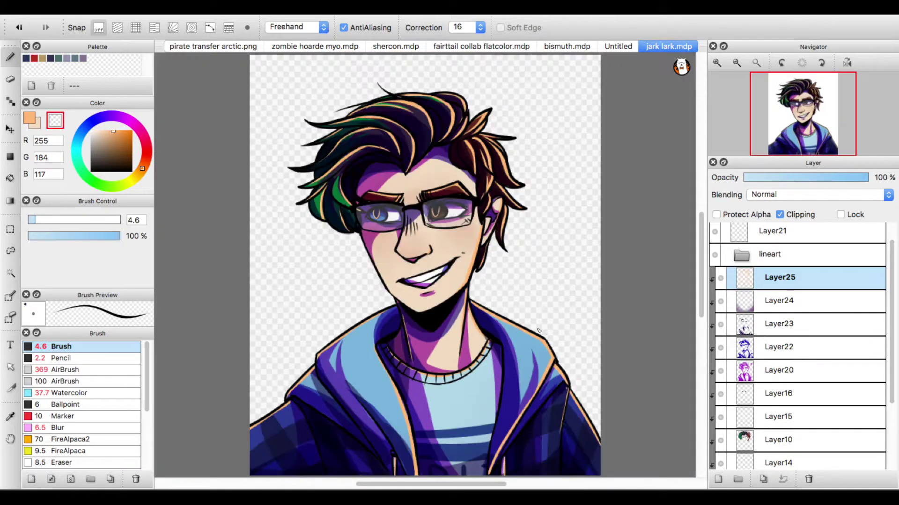
Shift the highlight layer's hue by 45, with saturation at 89% and brightness at 96%.
key(ctrl+u)
drag(700, 125, 720, 130)
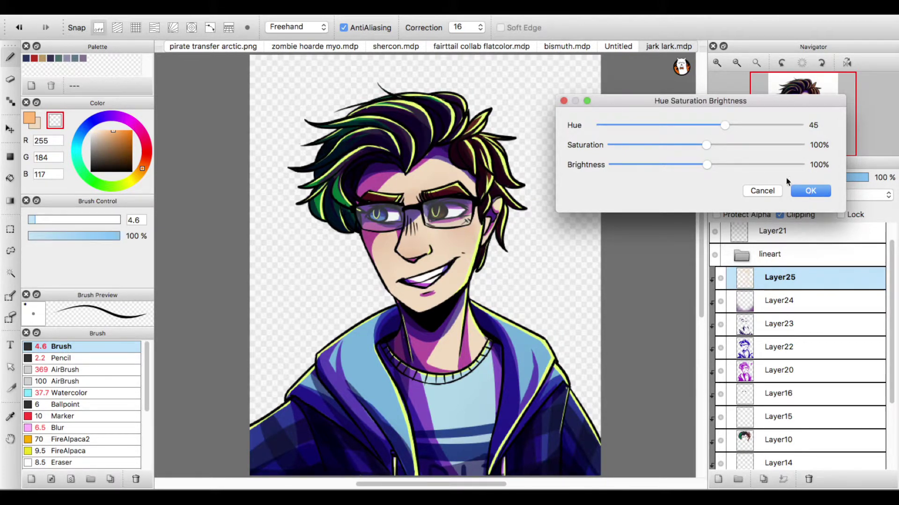
drag(699, 146, 704, 166)
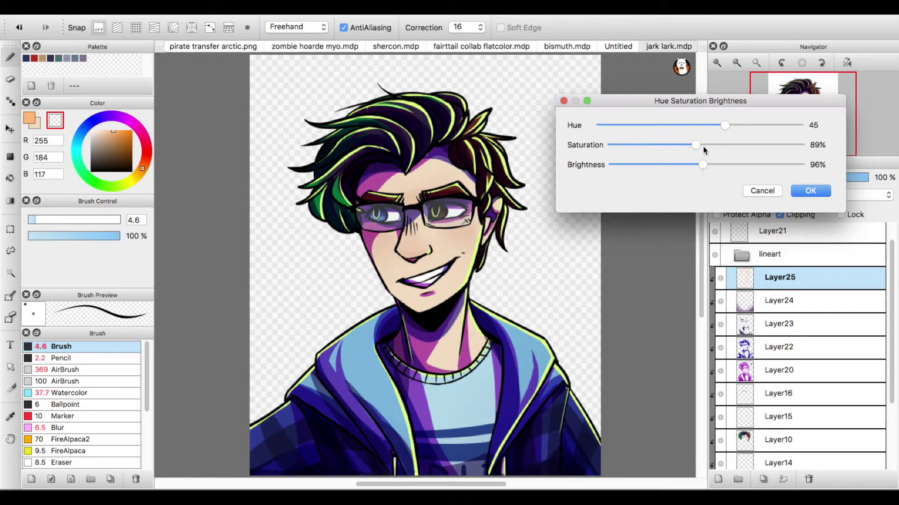
click(810, 191)
Protect the alpha of Layer25 and pair the sampled yellow-green with cyan (67, 238, 241) as the working colors.
key(e)
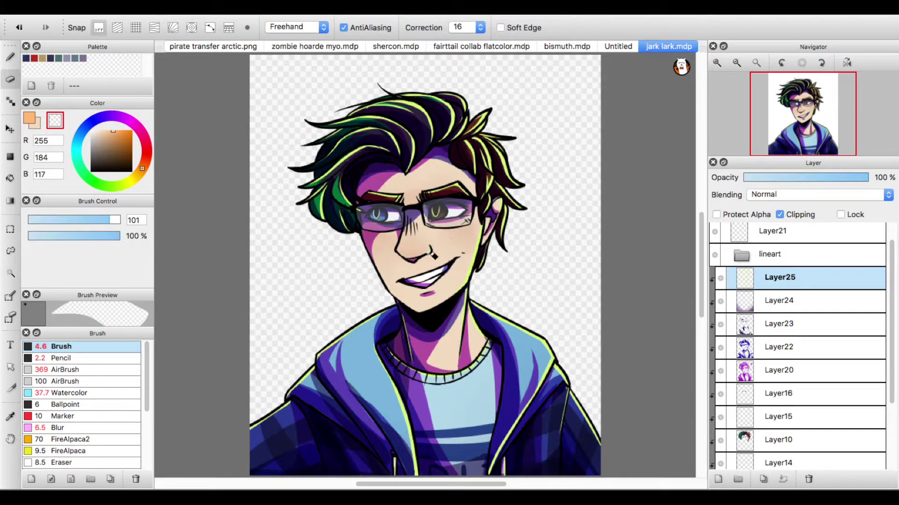
click(716, 214)
scroll(515, 210, down, 2)
alt+click(413, 124)
key(x)
click(77, 147)
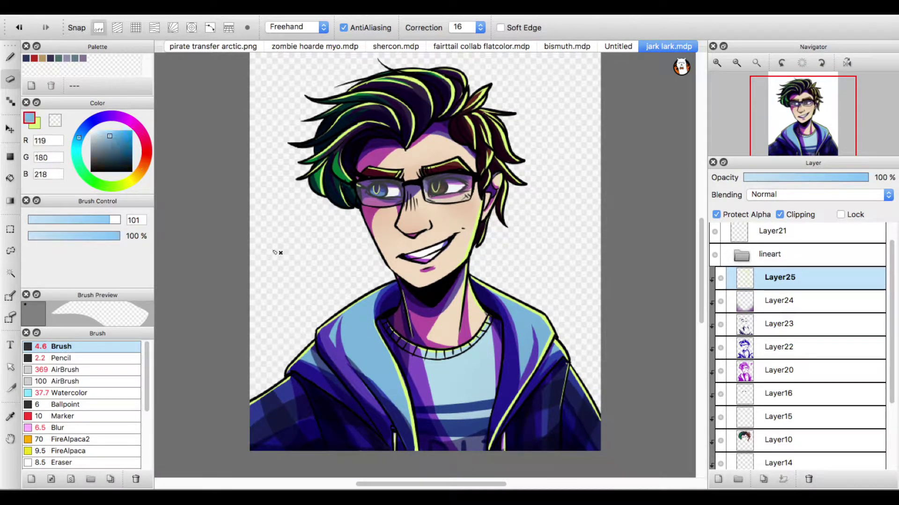
click(121, 132)
click(77, 150)
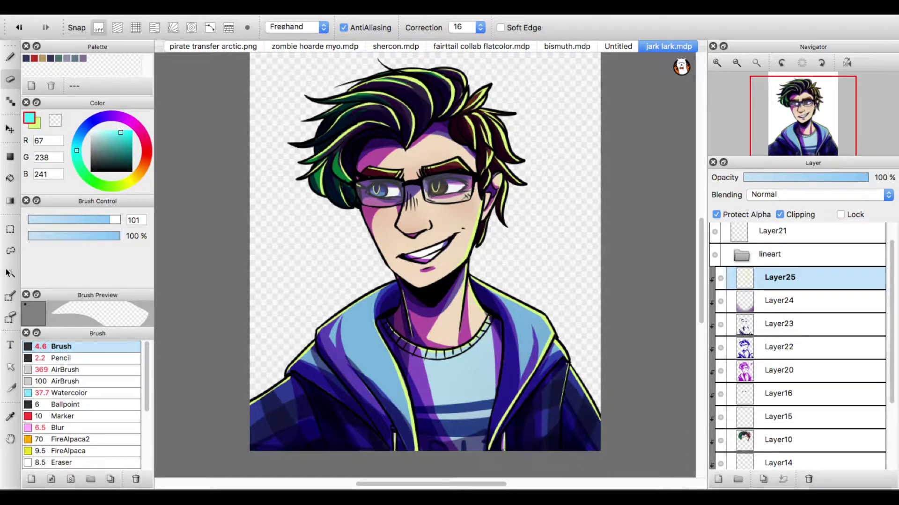
Recolor the highlights with a linear Foreground-Background gradient running diagonally from yellow-green at the hair to cyan at the jacket.
click(10, 200)
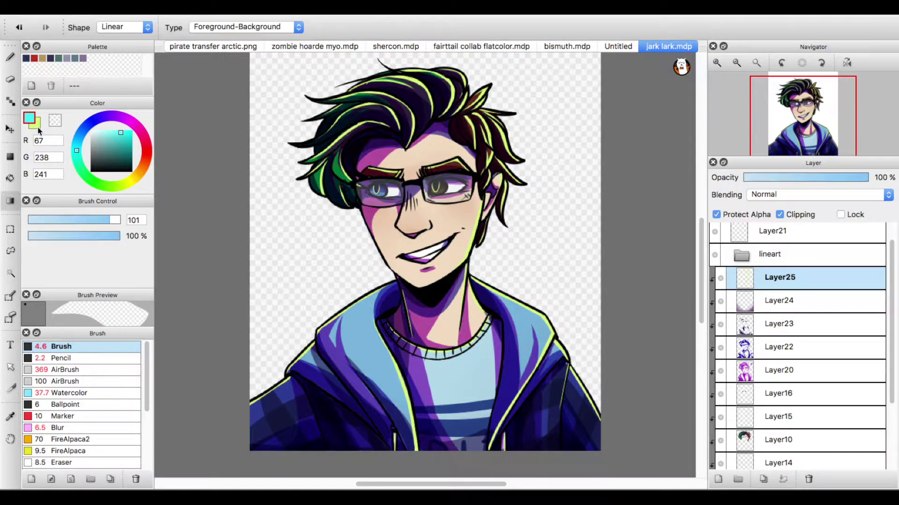
key(x)
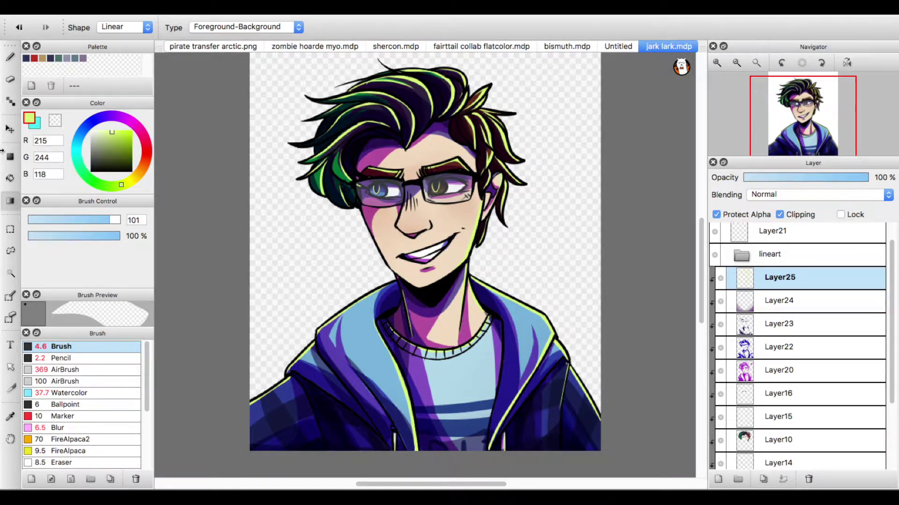
click(34, 122)
click(36, 124)
click(37, 126)
click(36, 126)
drag(499, 101, 350, 369)
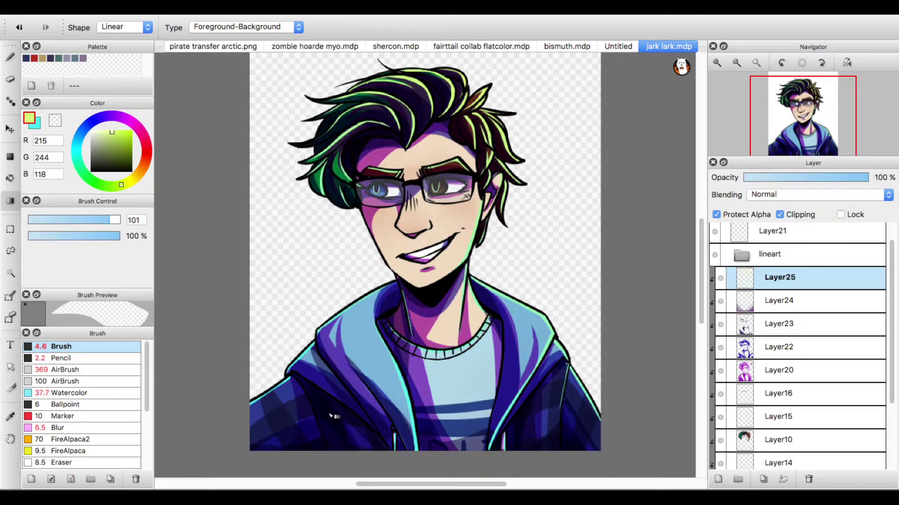
drag(492, 424, 470, 288)
drag(550, 365, 550, 364)
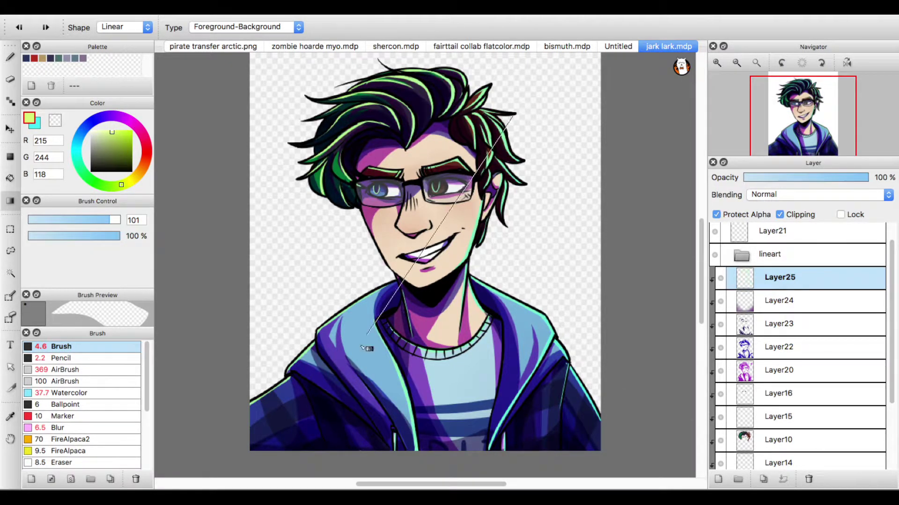
drag(485, 212, 364, 334)
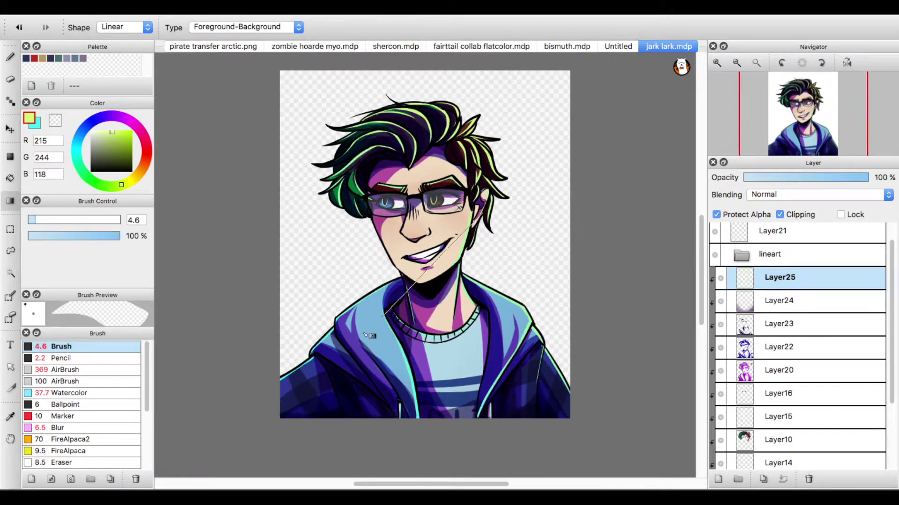
drag(488, 182, 257, 475)
scroll(524, 211, down, 2)
mouse_move(507, 124)
mouse_down()
mouse_move(435, 224)
mouse_move(442, 225)
mouse_up()
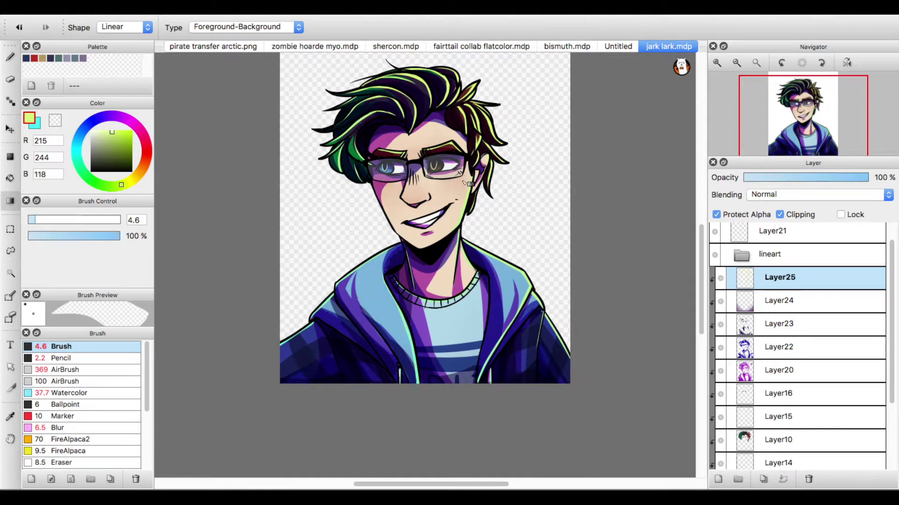
Paint over the highlights of both eyebrows in cyan (67, 238, 241), using the Brush at size 21.
key(x)
click(66, 370)
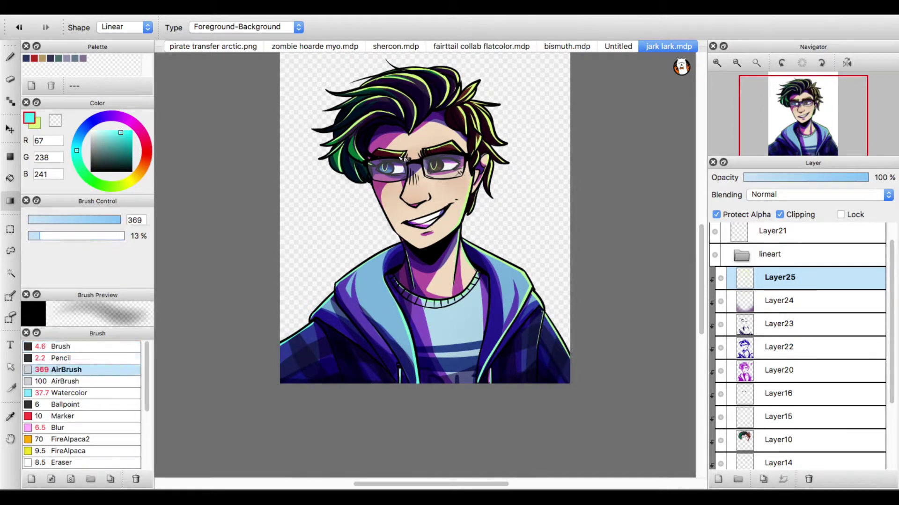
key(super+z)
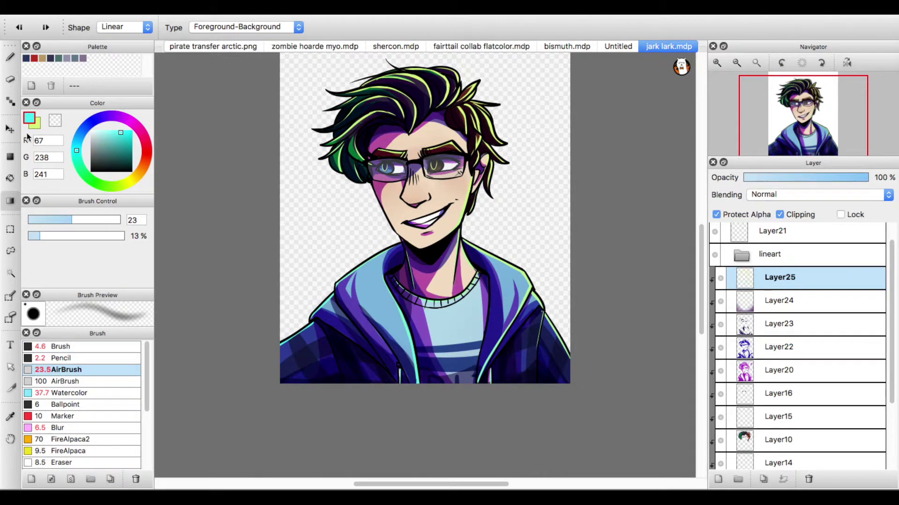
click(61, 346)
click(10, 57)
click(65, 381)
click(94, 346)
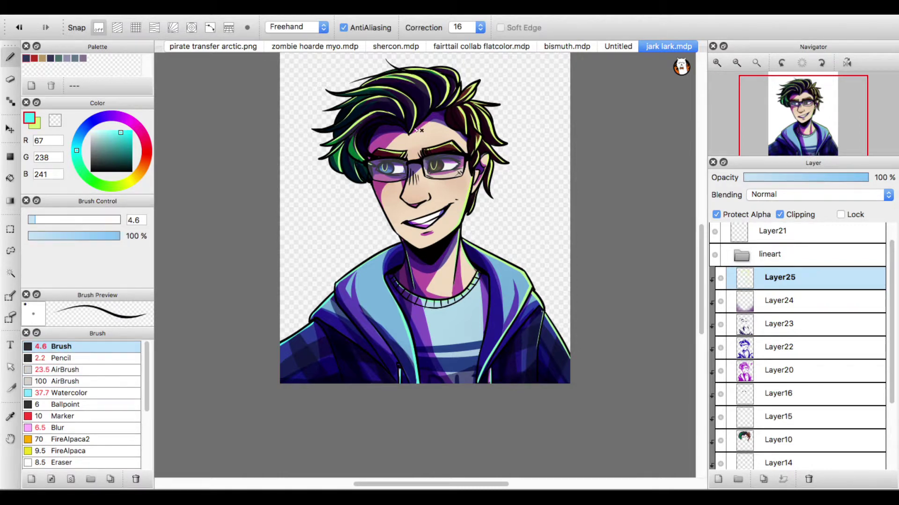
click(451, 144)
click(67, 220)
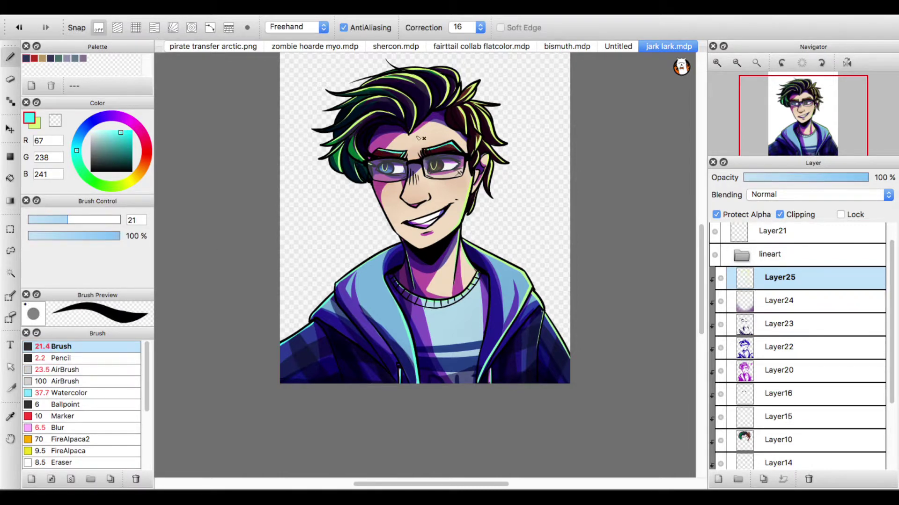
Undo the last two strokes and set up the AirBrush at size 198 and 13% opacity with yellow-green (215, 244, 118).
key(super+z)
key(super+z)
click(75, 373)
drag(109, 220, 120, 220)
click(449, 146)
click(36, 126)
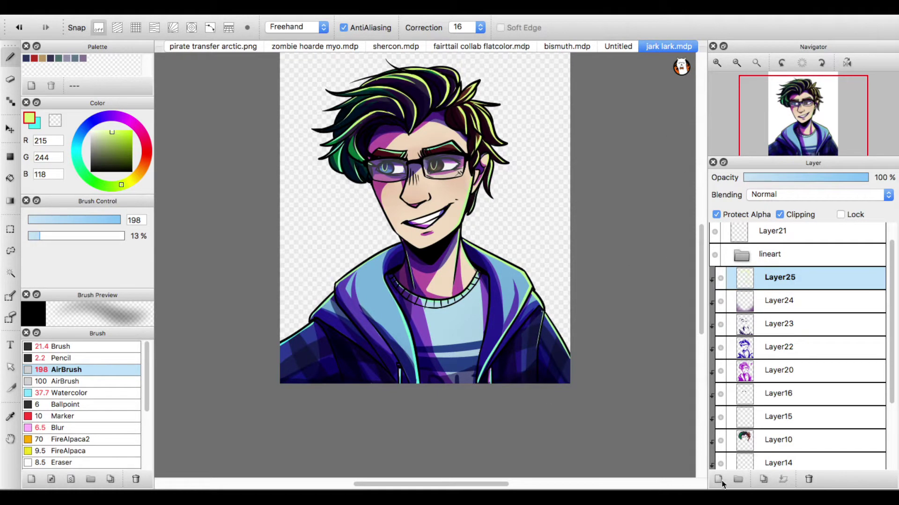
Add a new layer above Layer24 and set its blending to Overlay.
click(777, 301)
click(718, 481)
click(815, 195)
click(823, 228)
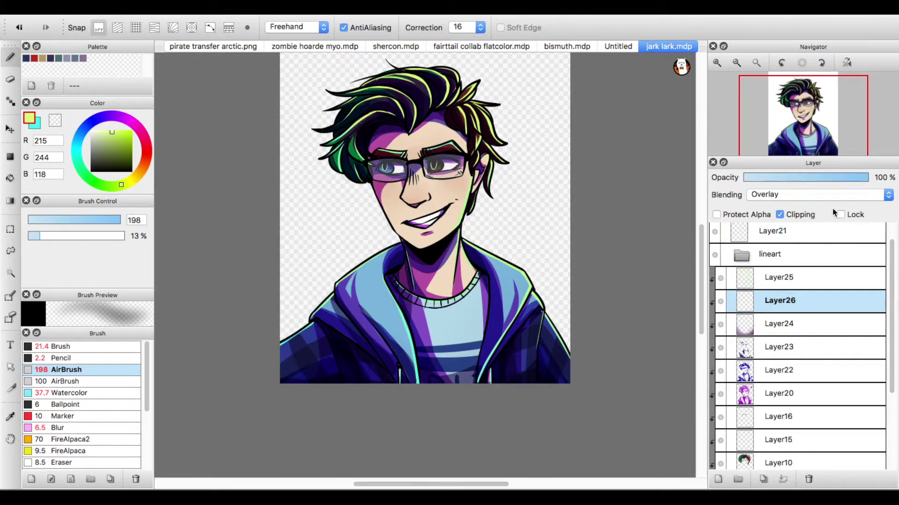
Try pale yellow overlay tints up to (231, 255, 156) on the upper hair, using the Brush at sizes 26 to 79.
click(93, 128)
click(70, 346)
drag(68, 220, 77, 220)
mouse_move(387, 98)
mouse_down()
mouse_move(420, 76)
mouse_move(401, 107)
mouse_up()
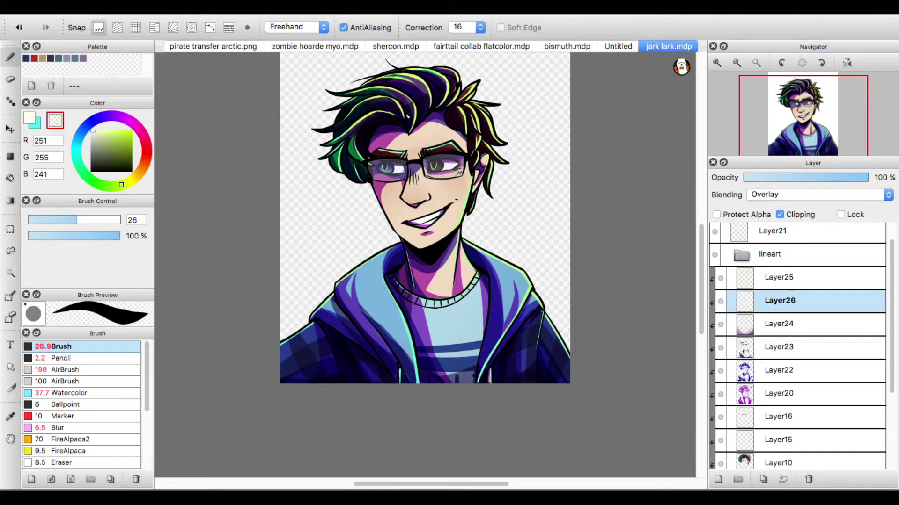
click(97, 134)
click(98, 130)
click(31, 120)
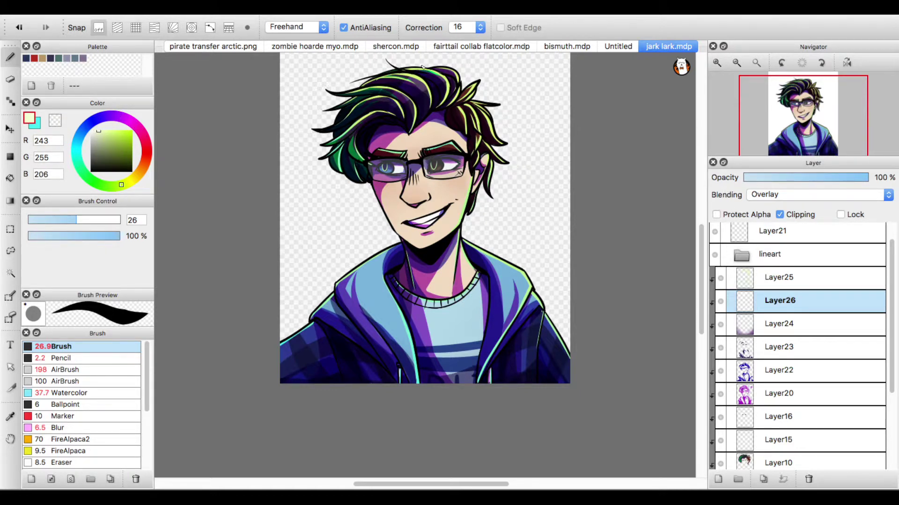
drag(101, 138, 107, 131)
drag(90, 219, 105, 219)
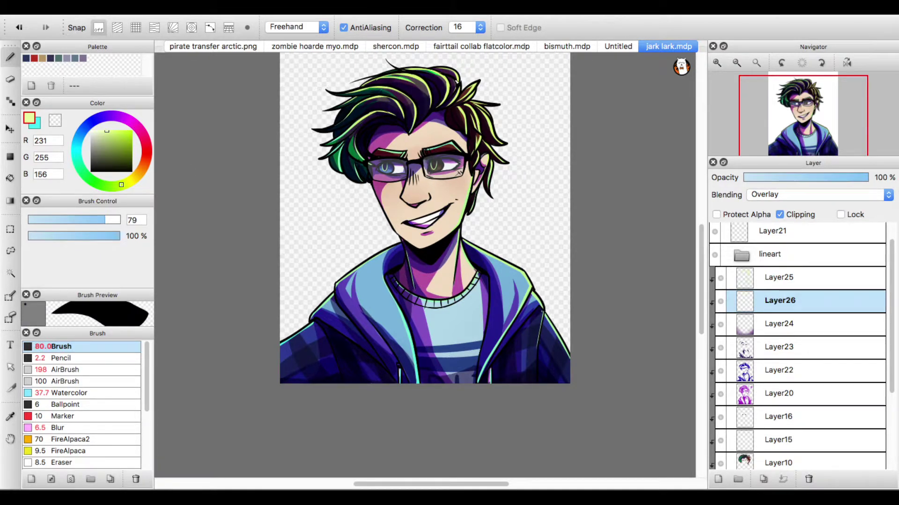
Paint an overlay sheen across the upper hair in cyan (144, 246, 248) and mint green (144, 248, 193), using the Brush up to size 45.
click(36, 124)
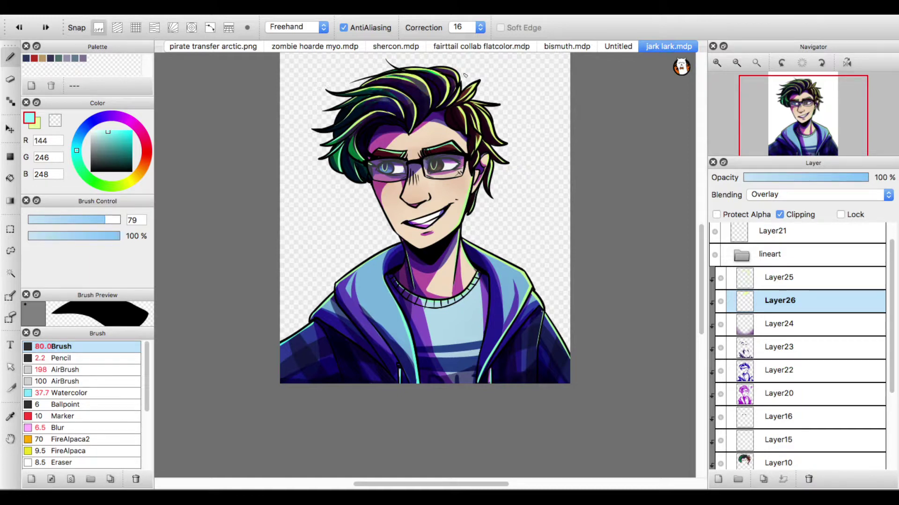
drag(82, 217, 62, 220)
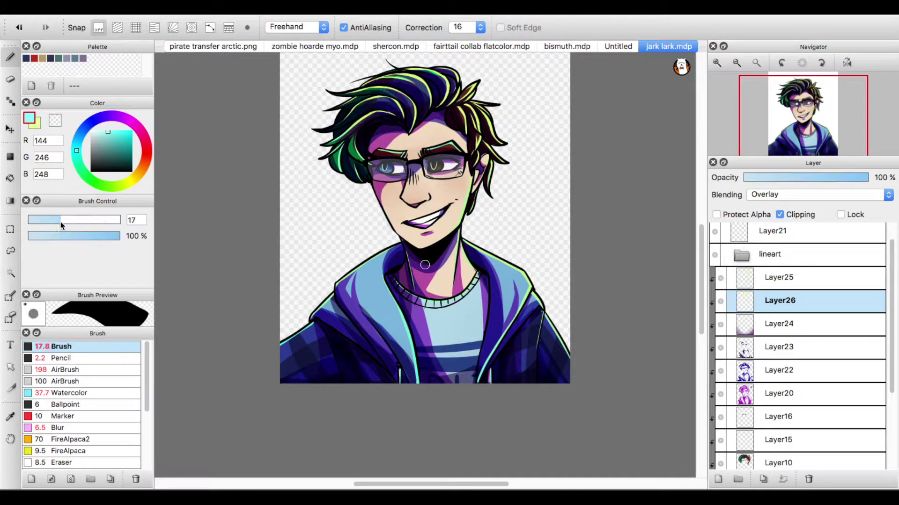
click(81, 169)
drag(52, 218, 93, 220)
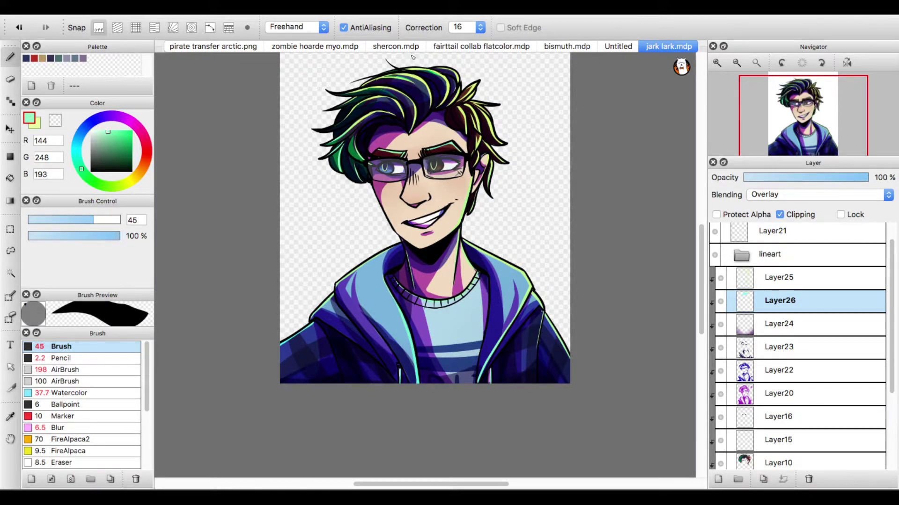
Trim the overlay sheen along the upper hair strands with the transparent color at Brush size 15, undoing stray strokes.
scroll(413, 58, up, 1)
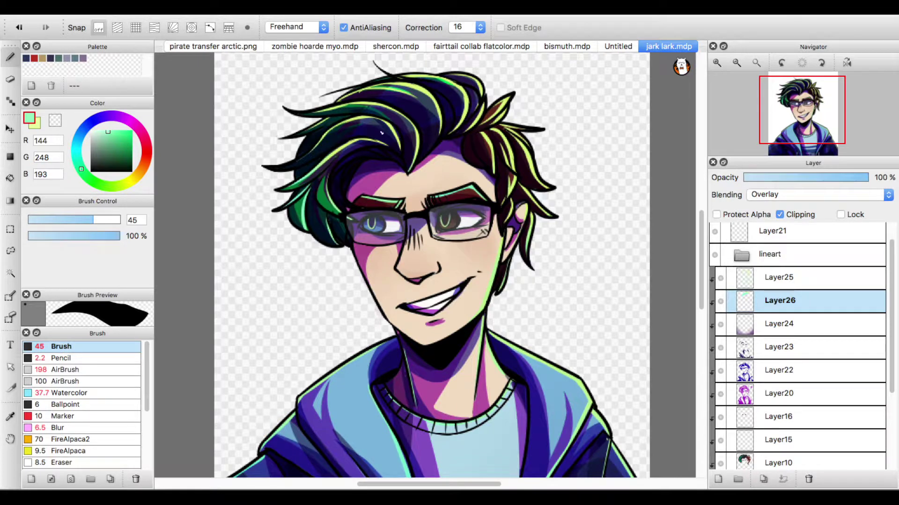
click(54, 121)
drag(412, 122, 371, 105)
key(super+z)
key(super+z)
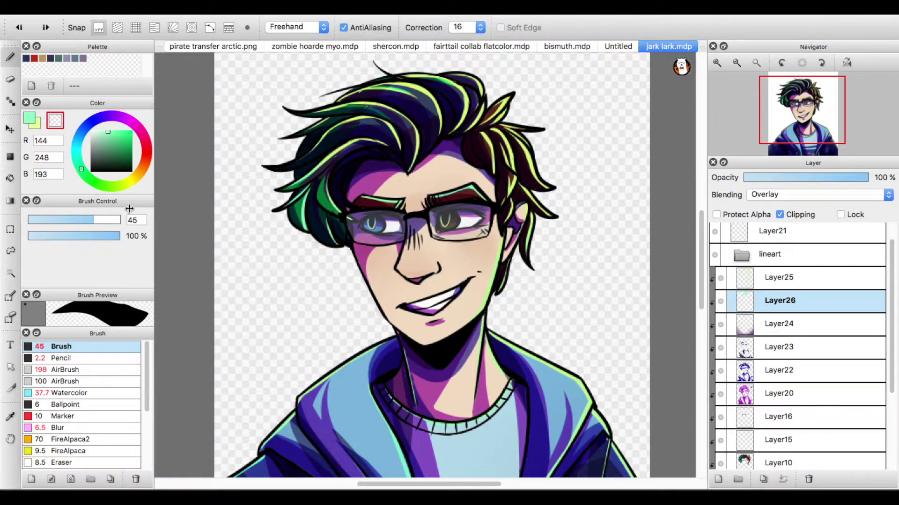
drag(94, 220, 56, 220)
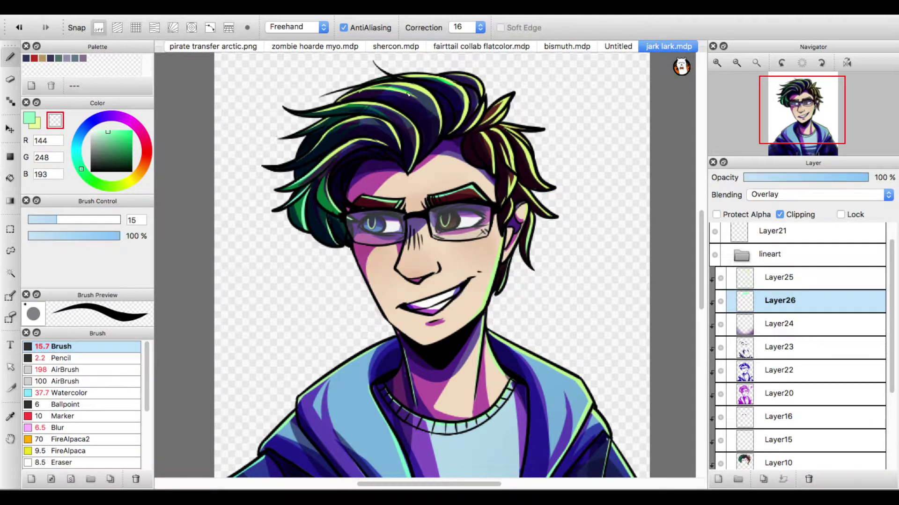
mouse_move(398, 94)
mouse_down()
mouse_move(427, 110)
mouse_move(445, 80)
mouse_up()
key(super+z)
key(super+z)
Brighten the green side locks with mint green (144, 248, 193) overlay strokes, undoing the last one.
click(28, 123)
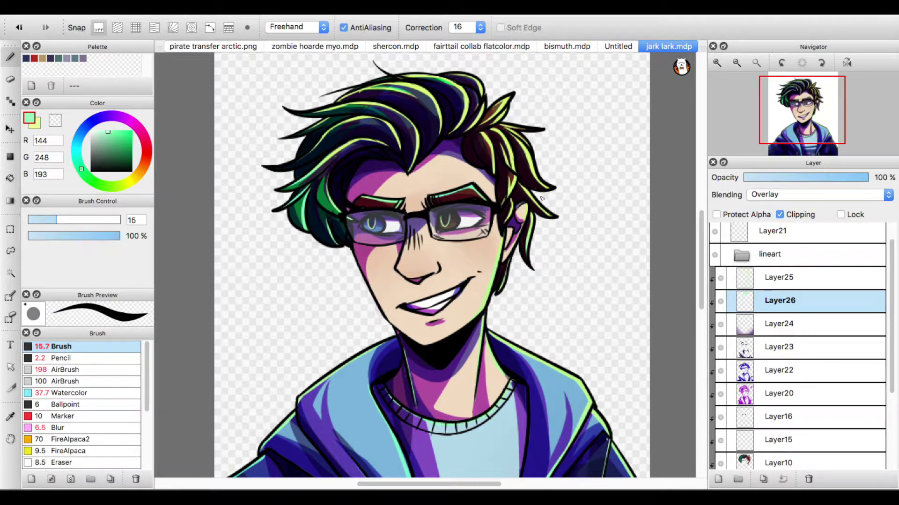
mouse_move(291, 215)
mouse_down()
mouse_move(333, 205)
mouse_move(292, 211)
mouse_move(333, 196)
mouse_move(287, 210)
mouse_up()
key(super+z)
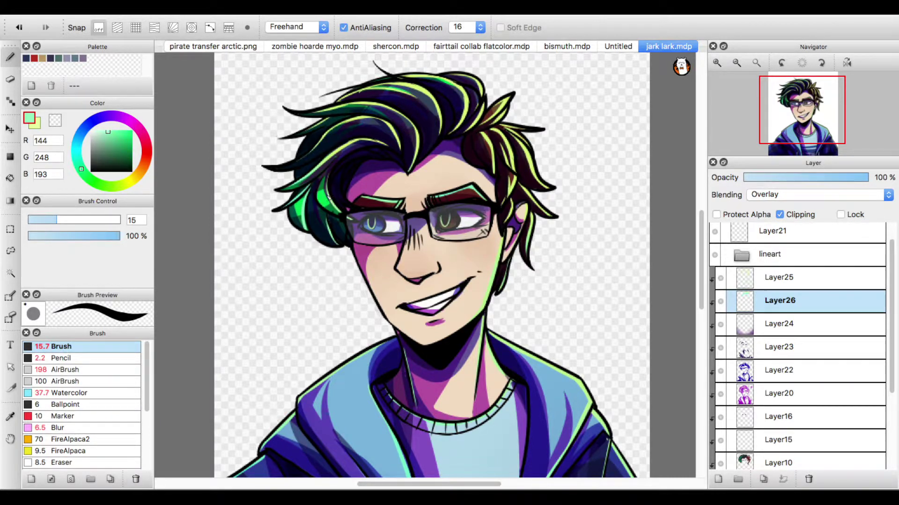
Erase the excess overlay glow around the green side locks with the transparent color at Brush size 8.5, undoing unwanted strokes.
click(54, 120)
drag(324, 186, 348, 212)
drag(56, 220, 41, 219)
mouse_move(324, 189)
mouse_down()
mouse_move(340, 216)
mouse_move(318, 209)
mouse_move(326, 189)
mouse_move(347, 216)
mouse_move(334, 206)
mouse_move(304, 217)
mouse_move(309, 198)
mouse_move(296, 213)
mouse_move(302, 228)
mouse_move(298, 202)
mouse_move(298, 221)
mouse_up()
key(super+z)
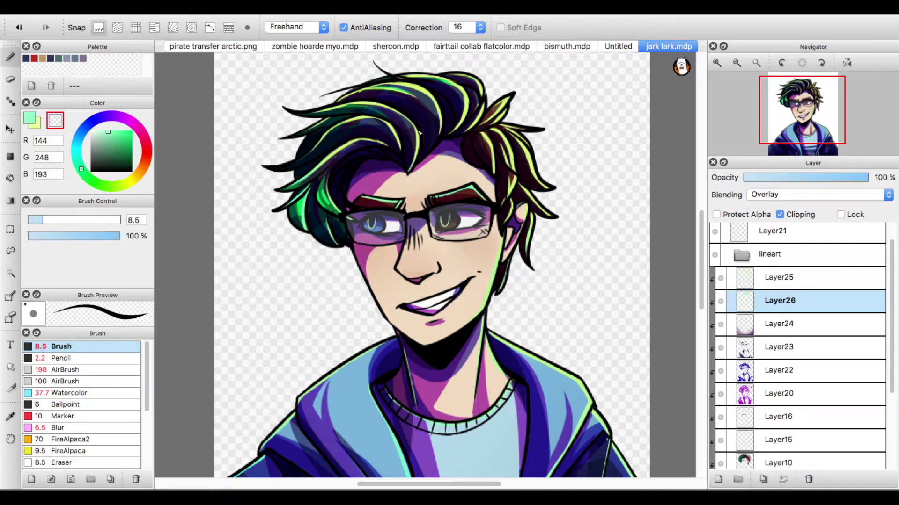
mouse_move(435, 110)
mouse_down()
mouse_move(408, 92)
mouse_move(382, 99)
mouse_up()
key(ctrl+z)
click(756, 63)
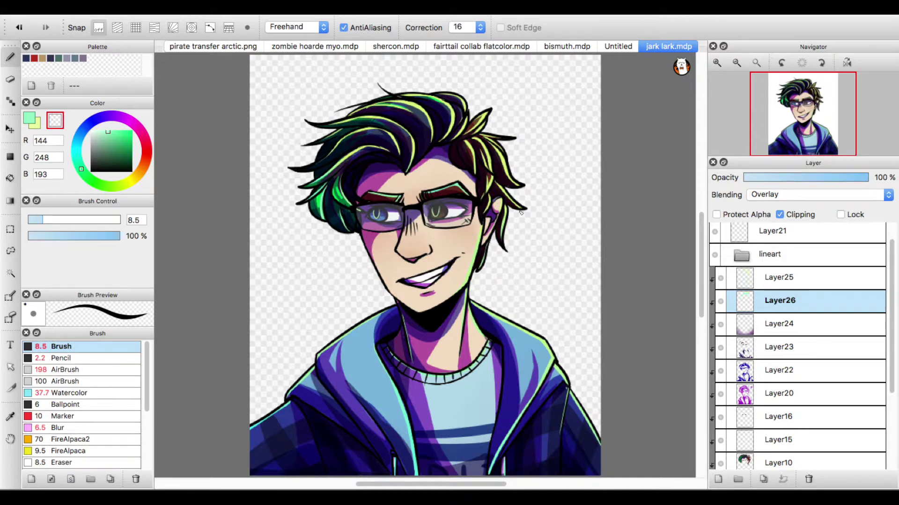
Select the lineart layer inside the lineart folder and sample the skin tone (239, 214, 188) for the Brush.
click(742, 255)
click(747, 318)
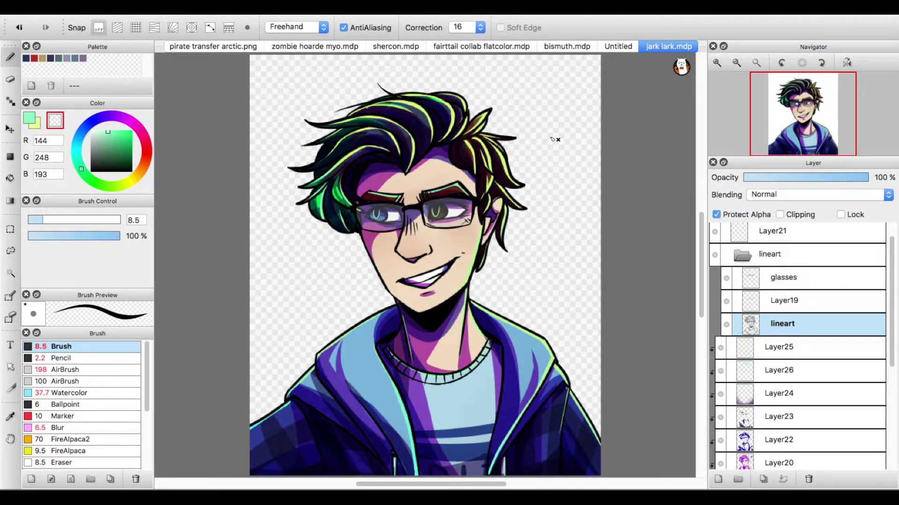
key(i)
click(424, 266)
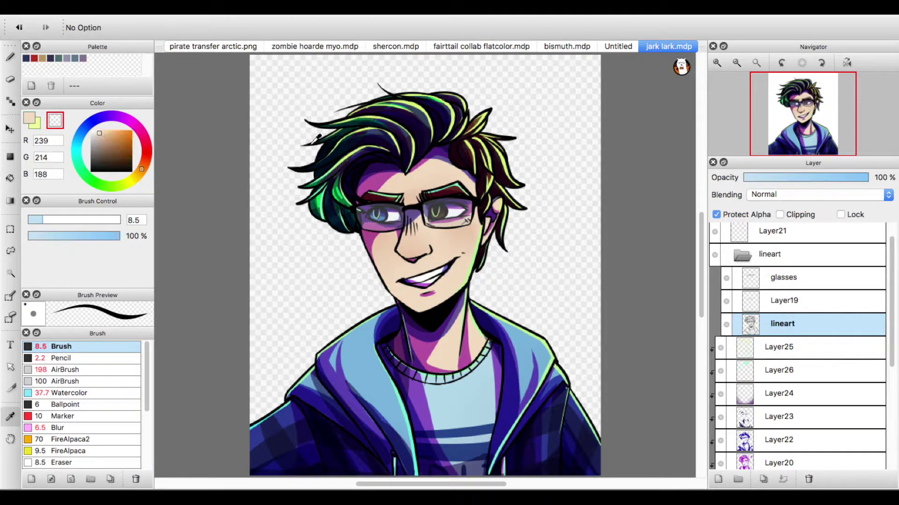
click(29, 117)
click(10, 58)
Recolor the cheek outline and the nose lines in dark red.
click(143, 142)
click(114, 144)
click(85, 219)
drag(361, 243, 376, 270)
click(119, 154)
drag(361, 235, 391, 294)
mouse_move(398, 248)
mouse_down()
mouse_move(414, 260)
mouse_move(432, 246)
mouse_move(406, 213)
mouse_up()
Recolor the jaw and mouth outlines in dark red (130, 29, 39), using Brush sizes 10 and 35.
click(61, 219)
click(123, 151)
mouse_move(393, 297)
mouse_down()
mouse_move(423, 310)
mouse_move(471, 282)
mouse_up()
key(super+z)
click(45, 220)
key(super+z)
mouse_move(419, 316)
mouse_down()
mouse_move(463, 289)
mouse_move(475, 258)
mouse_up()
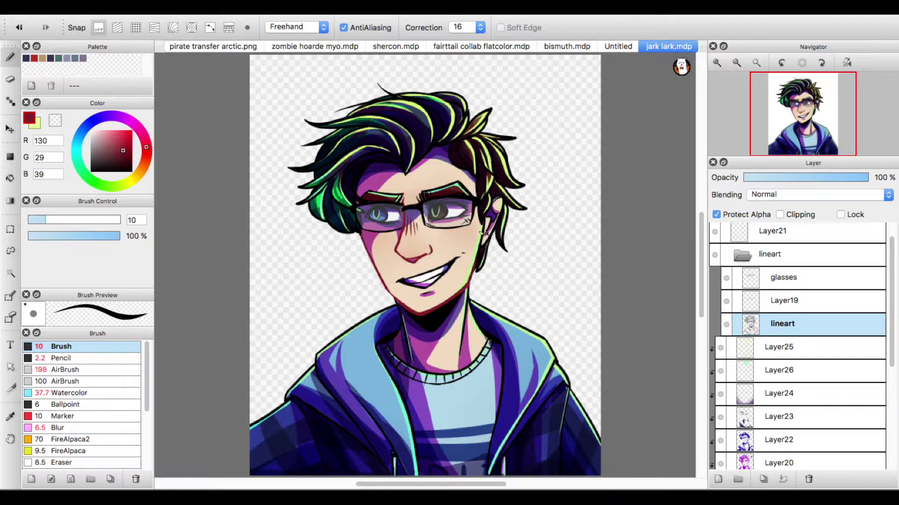
click(85, 219)
drag(397, 281, 458, 260)
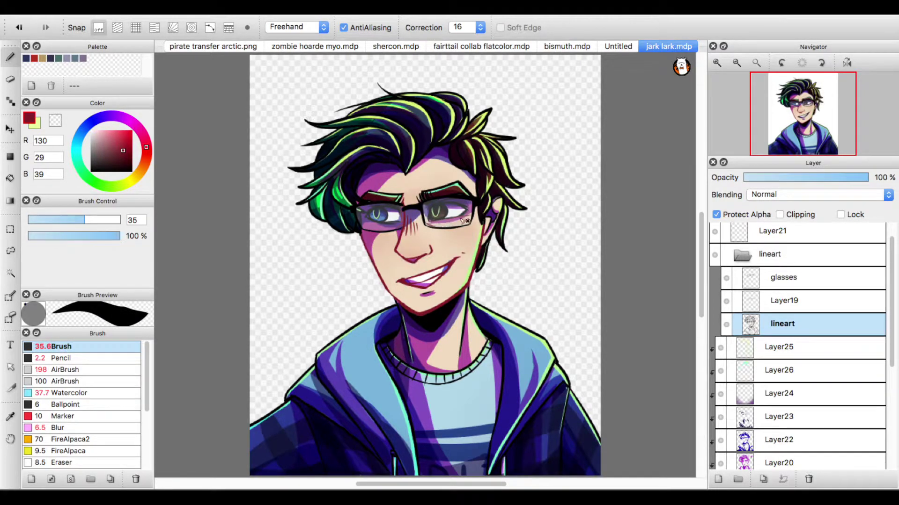
Recolor the neck, ear and upper cheek outlines in dark red (130, 29, 39) with the Brush at size 16.
scroll(459, 239, up, 2)
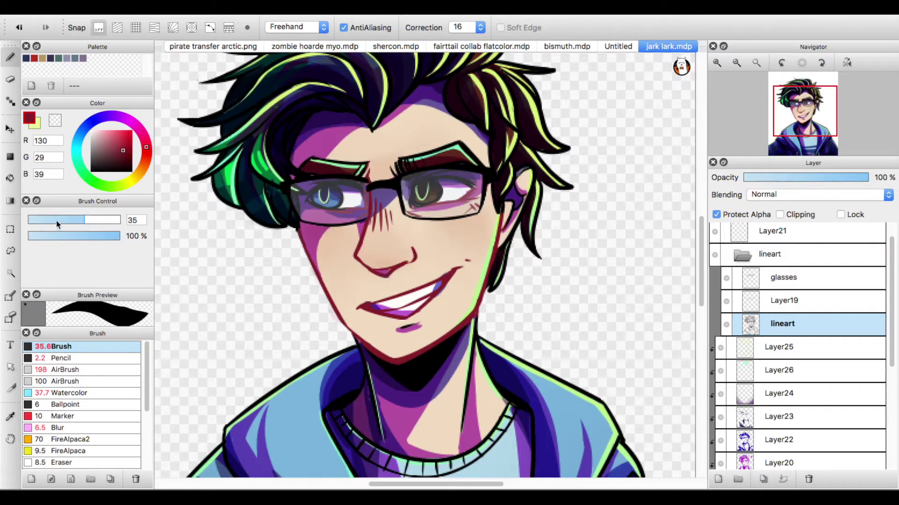
click(57, 220)
drag(354, 334, 382, 438)
drag(364, 380, 341, 406)
mouse_move(462, 431)
mouse_down()
mouse_move(476, 319)
mouse_move(507, 401)
mouse_move(487, 365)
mouse_up()
drag(508, 236, 515, 200)
mouse_move(517, 177)
mouse_down()
mouse_move(524, 170)
mouse_move(501, 244)
mouse_up()
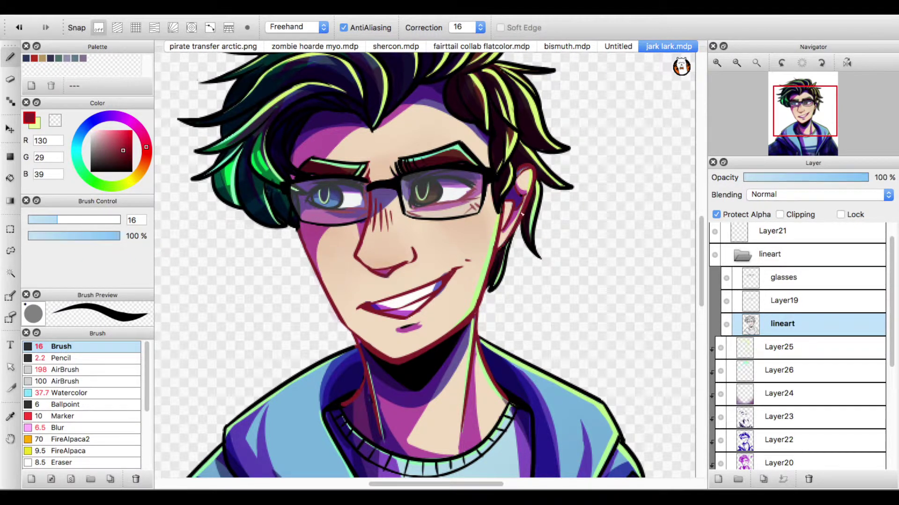
drag(295, 213, 306, 230)
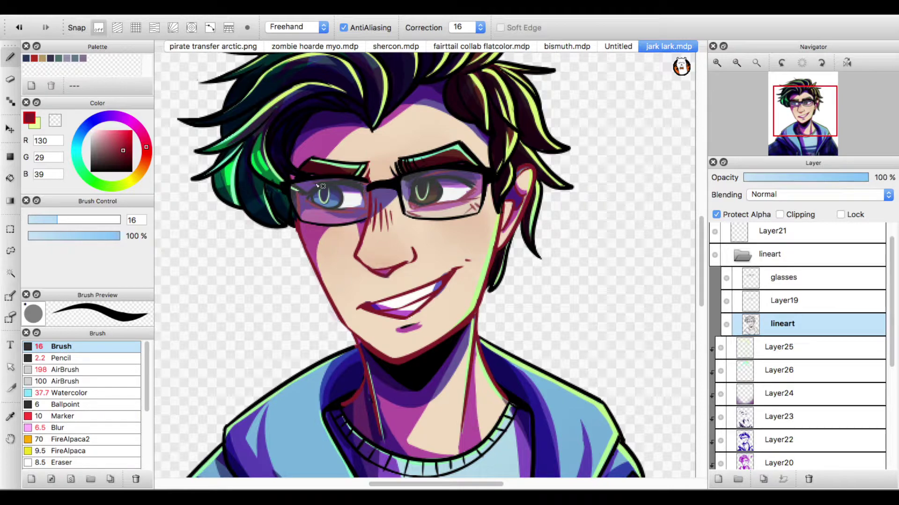
Recolor the jacket's hood and shoulder outlines on the cyan-lit side in dark navy (22, 7, 72), setting the Brush to size 38.
scroll(680, 245, up, 3)
scroll(684, 291, down, 8)
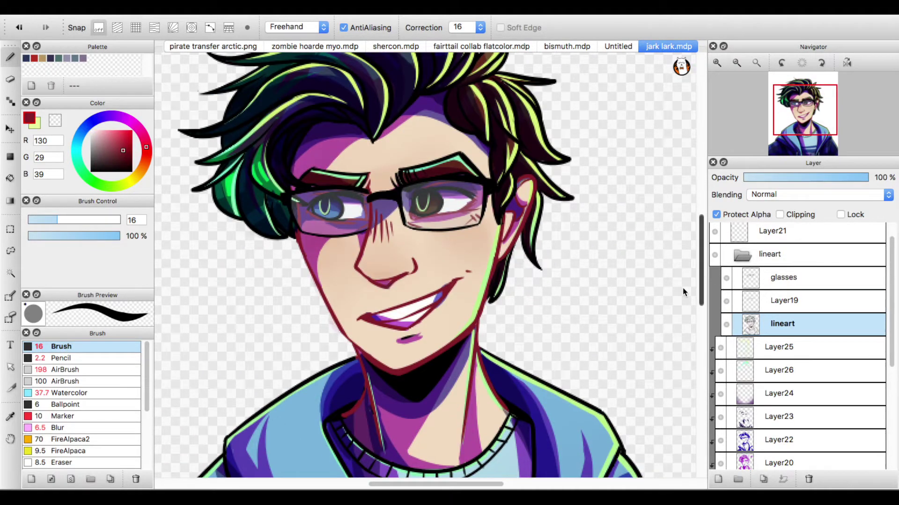
right_click(451, 267)
right_click(403, 257)
drag(81, 133, 103, 118)
click(121, 157)
drag(57, 220, 112, 219)
drag(323, 349, 220, 176)
click(124, 161)
click(126, 164)
drag(328, 348, 220, 176)
click(128, 160)
drag(113, 220, 86, 220)
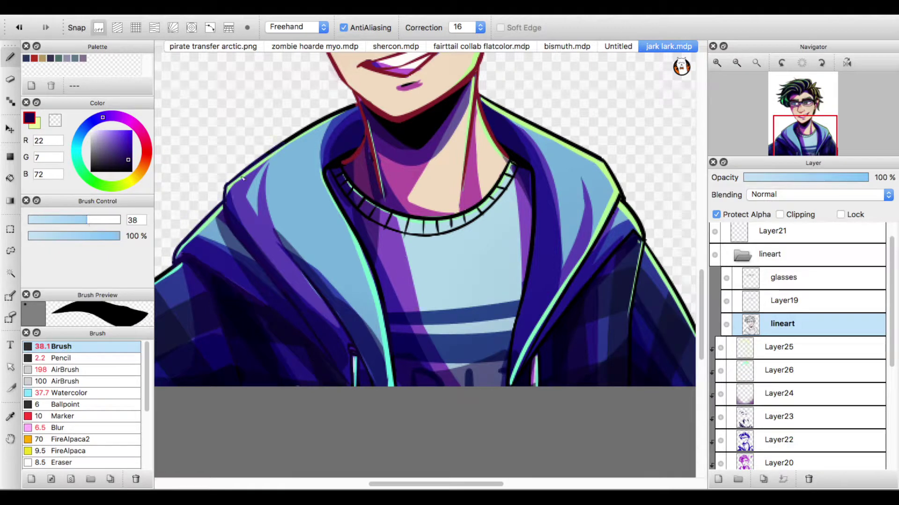
Recolor the opposite jacket outlines and the shirt collar lines in dark navy (22, 7, 72), reducing the Brush to size 23.
drag(524, 338, 682, 302)
click(72, 220)
mouse_move(506, 138)
mouse_down()
mouse_move(508, 119)
mouse_move(510, 184)
mouse_up()
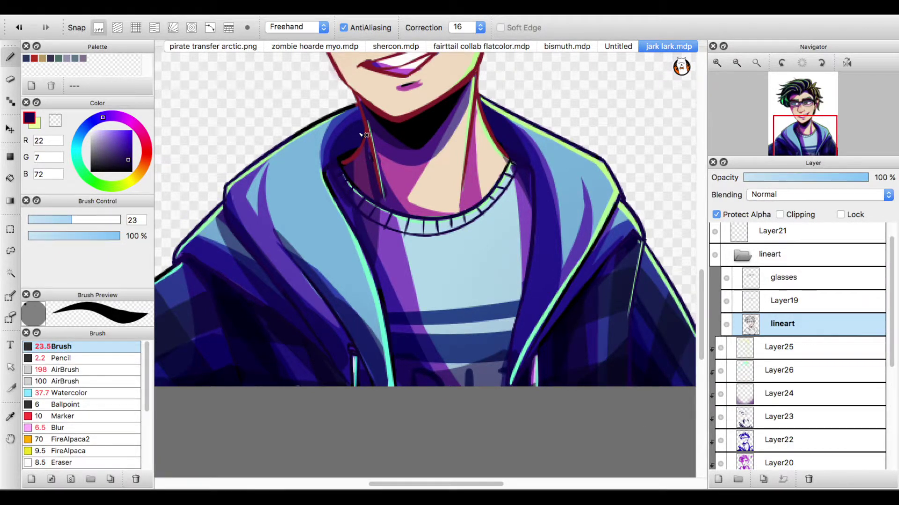
Recolor the shirt collar and jacket outlines in a brighter blue (26, 16, 141) with the Brush at size 23.
scroll(348, 288, left, 5)
scroll(348, 288, right, 8)
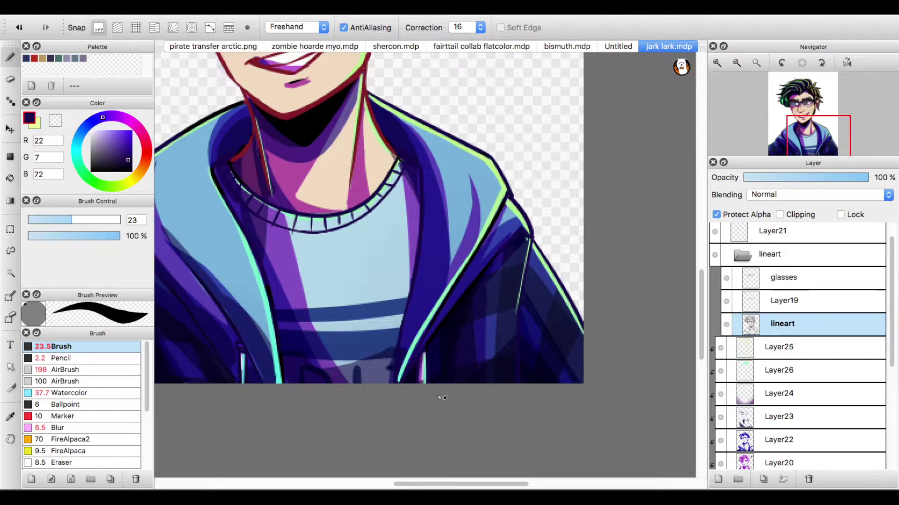
click(98, 119)
click(128, 149)
drag(390, 191, 398, 166)
drag(251, 197, 241, 185)
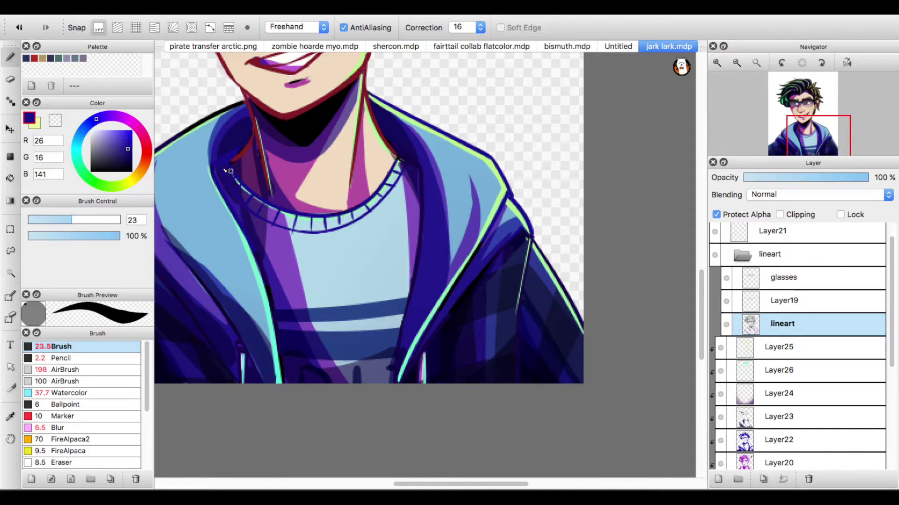
scroll(234, 180, left, 8)
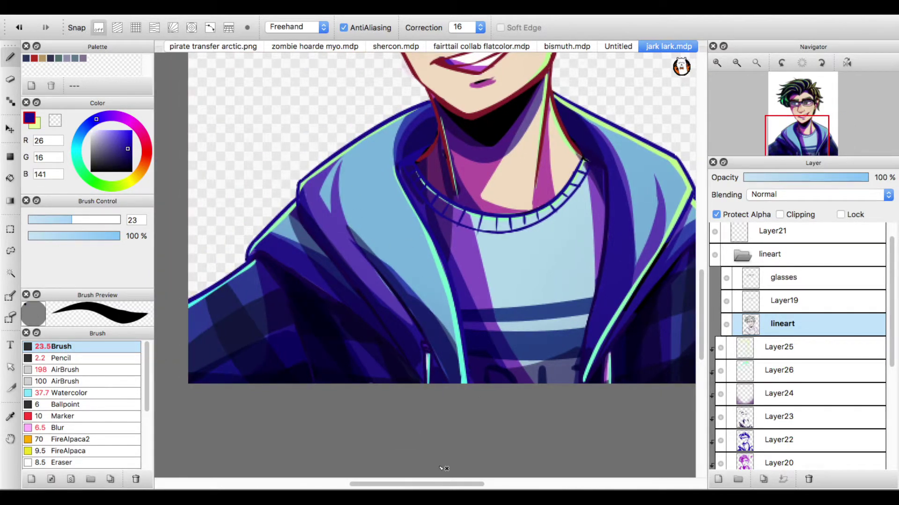
Recolor the outlines of the hood drawstrings in lighter blue (67, 56, 191).
scroll(610, 390, right, 6)
click(130, 159)
click(129, 144)
click(120, 140)
drag(238, 380, 239, 351)
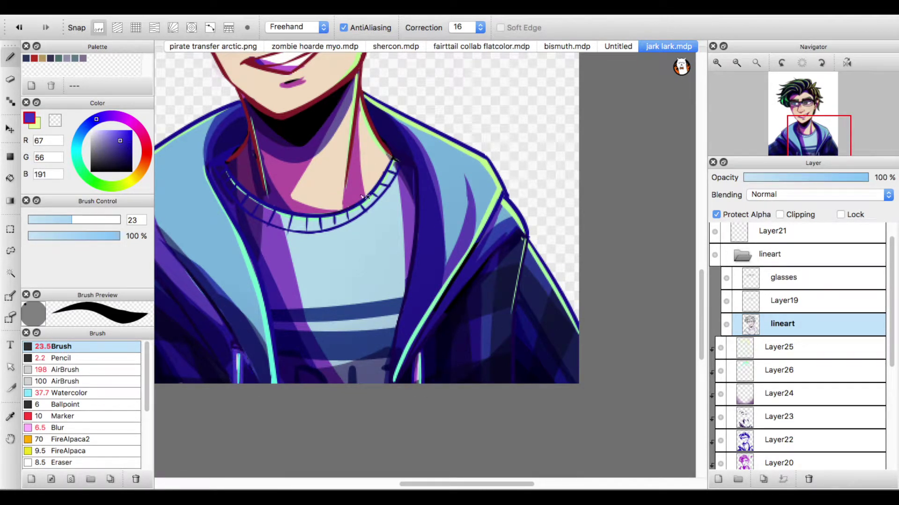
Recolor the black shadow under the chin in a very dark red, starting from (18, 2, 8).
right_click(299, 119)
scroll(299, 120, up, 7)
click(124, 151)
click(127, 164)
drag(269, 292, 309, 294)
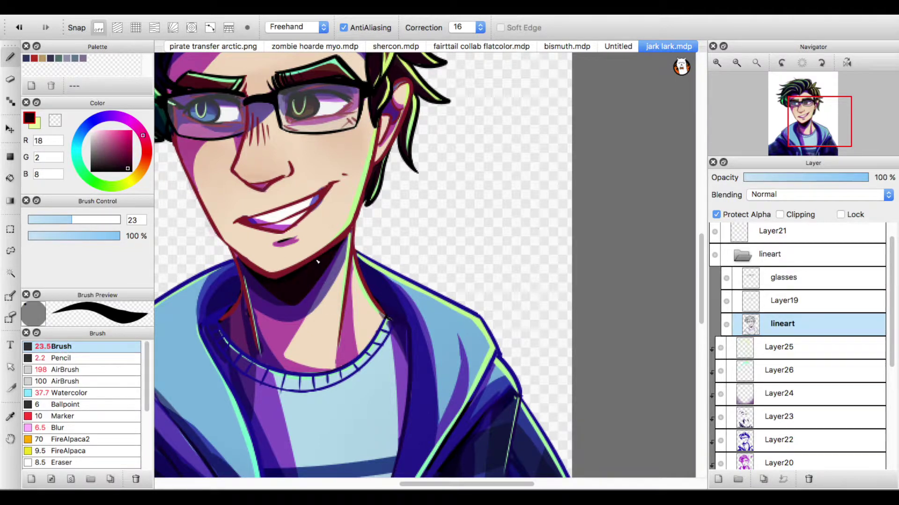
alt+click(290, 301)
Recolor the line between the teeth in muted brown (173, 133, 103).
alt+click(296, 212)
click(107, 144)
click(142, 166)
drag(274, 224, 313, 202)
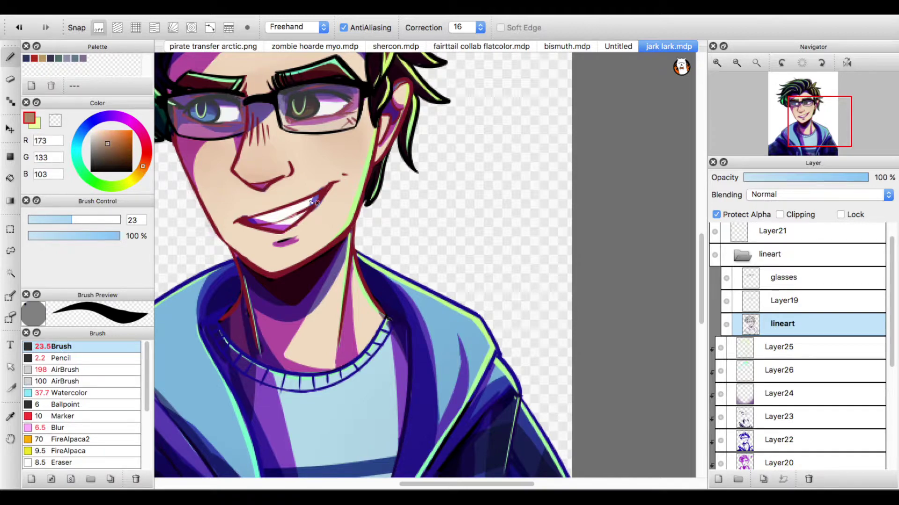
click(104, 153)
Try a sampled color on the eye outline beside the ear, undo it, and hide Layer19 with the lens tint.
drag(430, 484, 378, 486)
drag(700, 255, 675, 218)
alt+click(530, 272)
drag(528, 265, 526, 280)
key(super+z)
click(715, 256)
click(715, 256)
click(725, 301)
Recolor the eye lines in dark red (18, 0, 0) and dark blue (8, 1, 57), undo the last stroke, and set the Brush to size 13.
alt+click(527, 264)
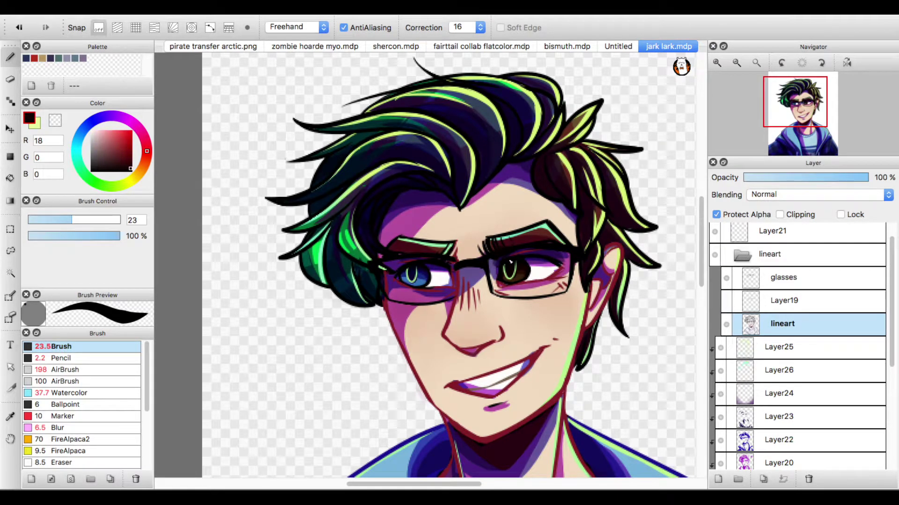
alt+click(413, 273)
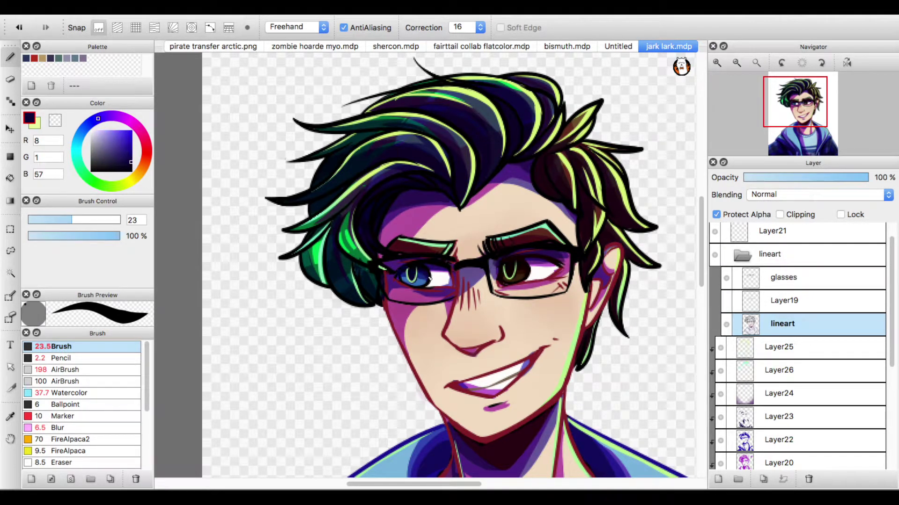
key(super+z)
click(51, 220)
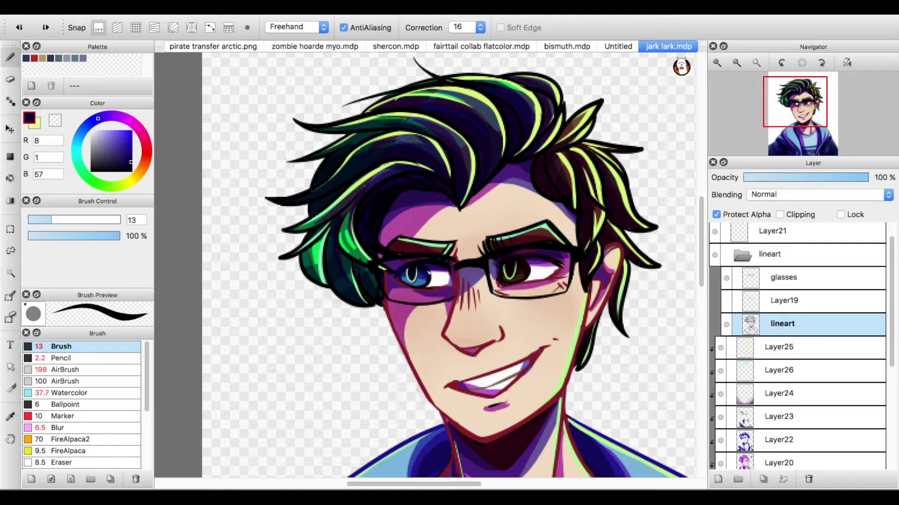
Show the lens tint on Layer19 and touch up the lines around the ear in very dark red (11, 0, 2) and red (130, 29, 39).
click(726, 301)
alt+click(525, 240)
click(127, 166)
click(88, 220)
key(bracketleft)
key(bracketleft)
key(bracketleft)
key(bracketleft)
key(bracketleft)
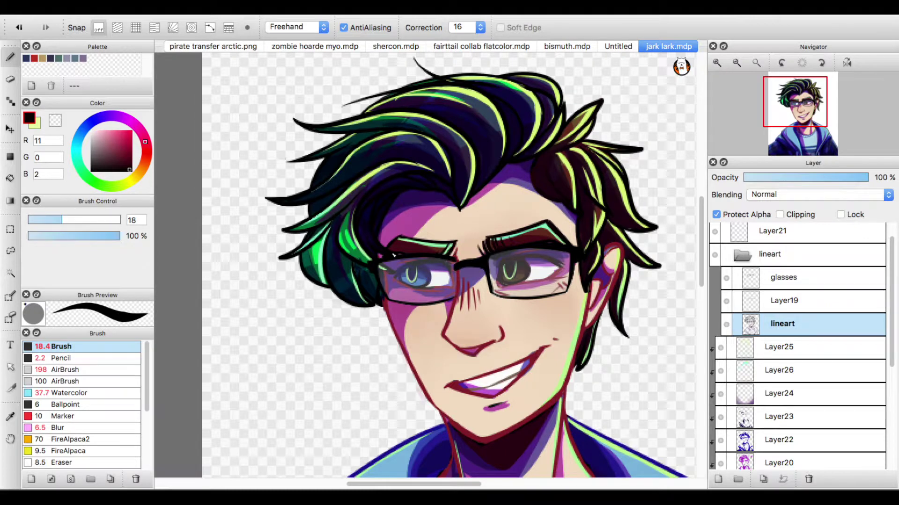
click(74, 220)
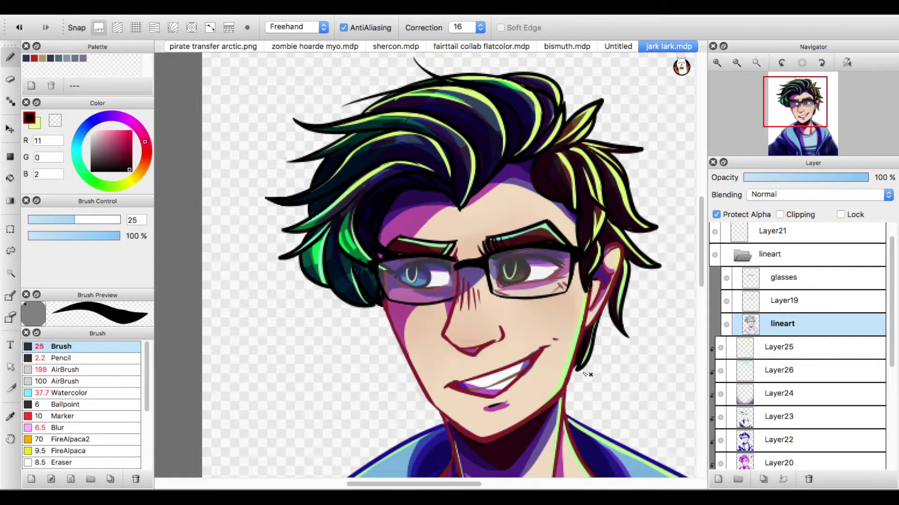
alt+click(585, 326)
click(45, 220)
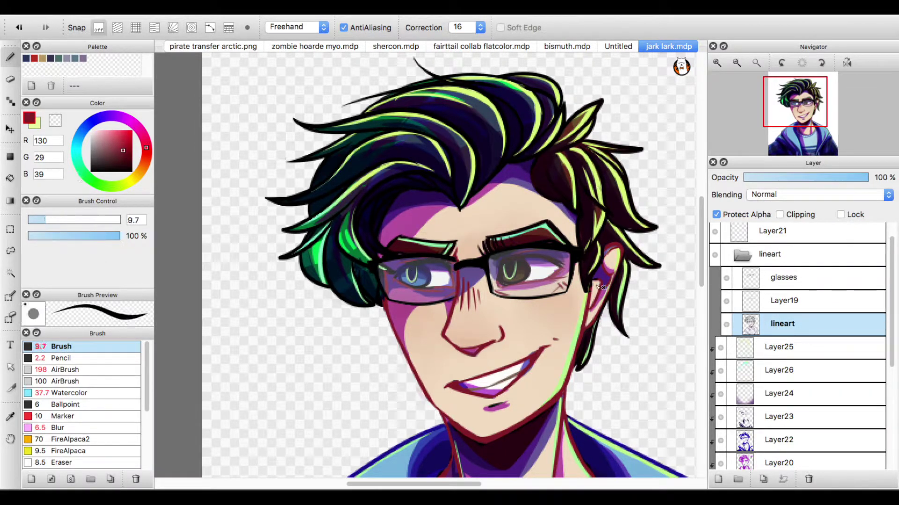
Recolor the line art of the blue hair in dark violet-blue (34, 20, 87) with the Brush enlarged to about size 46.
alt+click(458, 138)
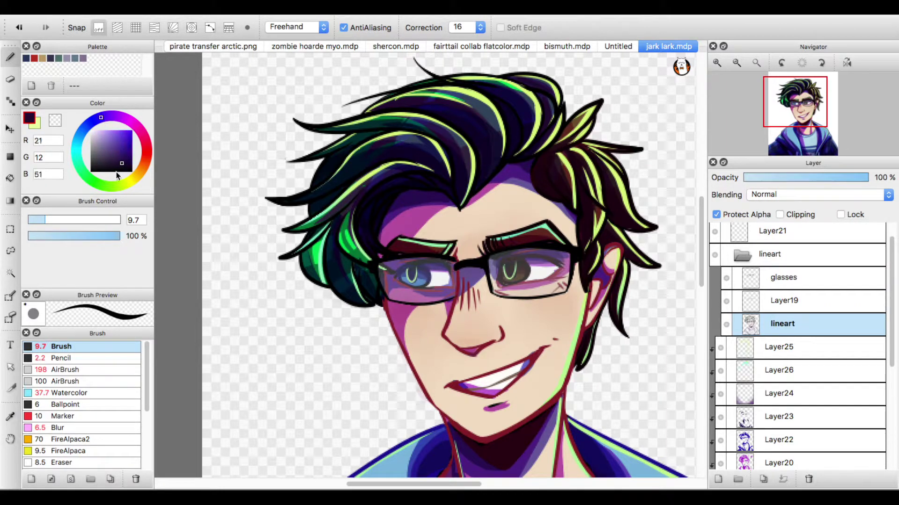
key(bracketright)
key(bracketright)
key(bracketright)
key(bracketright)
key(bracketright)
key(bracketright)
key(bracketright)
key(bracketright)
key(bracketright)
key(bracketright)
click(122, 157)
drag(344, 106, 529, 77)
drag(421, 133, 299, 162)
drag(461, 134, 281, 204)
mouse_move(283, 255)
mouse_down()
mouse_move(312, 279)
mouse_move(362, 281)
mouse_move(352, 220)
mouse_move(543, 126)
mouse_move(461, 104)
mouse_up()
mouse_move(374, 225)
mouse_down()
mouse_move(424, 178)
mouse_move(384, 251)
mouse_up()
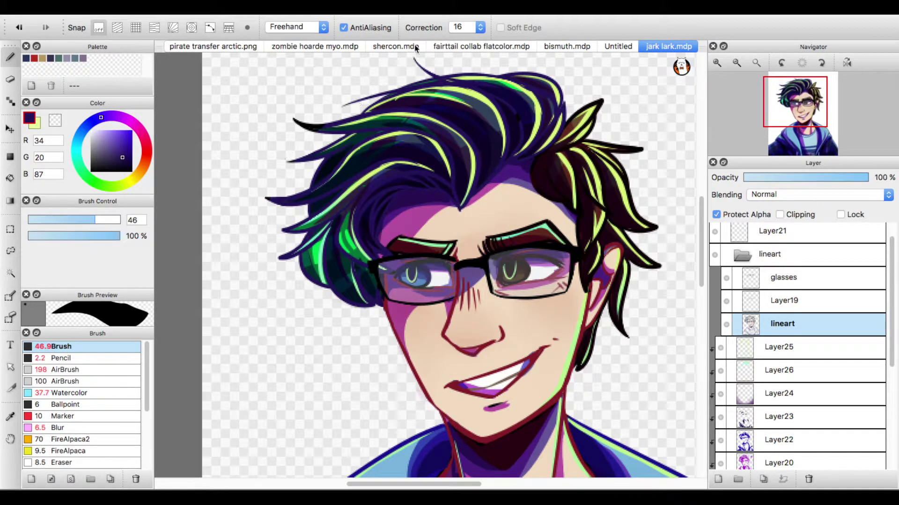
Touch up the hairline where the blue bangs meet the forehead in red (130, 29, 39) with the Brush at size 13.
alt+click(448, 360)
key(bracketleft)
key(bracketleft)
key(bracketleft)
key(bracketleft)
key(bracketleft)
key(bracketleft)
key(bracketleft)
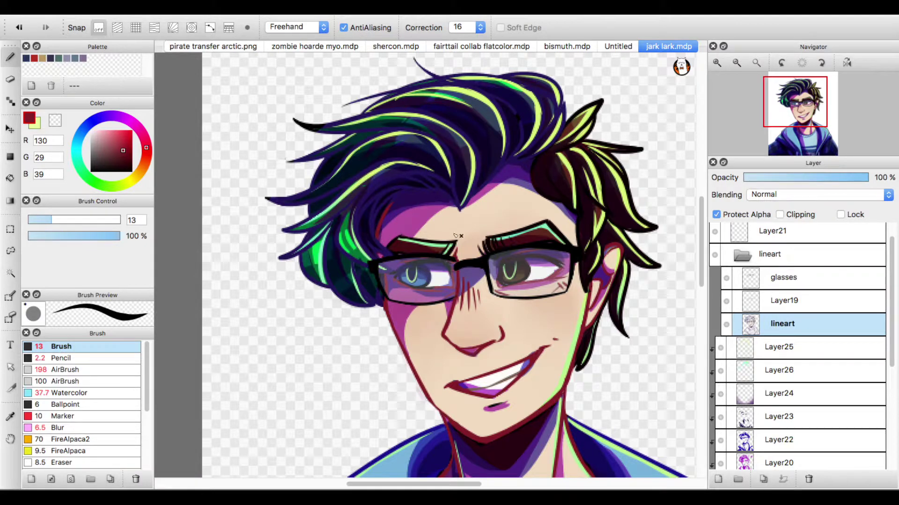
Darken the line art across the blue hair with a sampled navy (13, 4, 39), finishing with the Brush at size 21.
alt+click(489, 152)
click(104, 219)
mouse_move(395, 155)
mouse_down()
mouse_move(315, 297)
mouse_move(365, 262)
mouse_move(356, 220)
mouse_move(445, 185)
mouse_move(508, 145)
mouse_move(545, 81)
mouse_up()
click(67, 218)
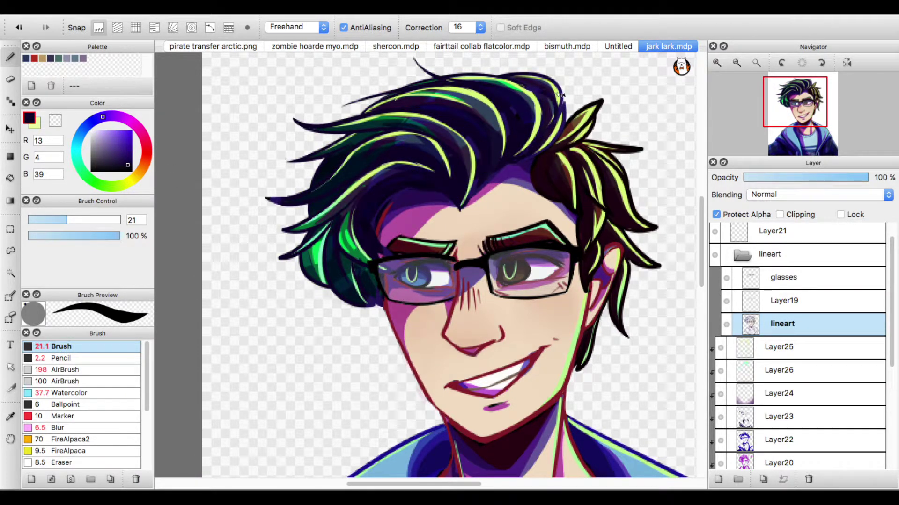
drag(380, 208, 405, 188)
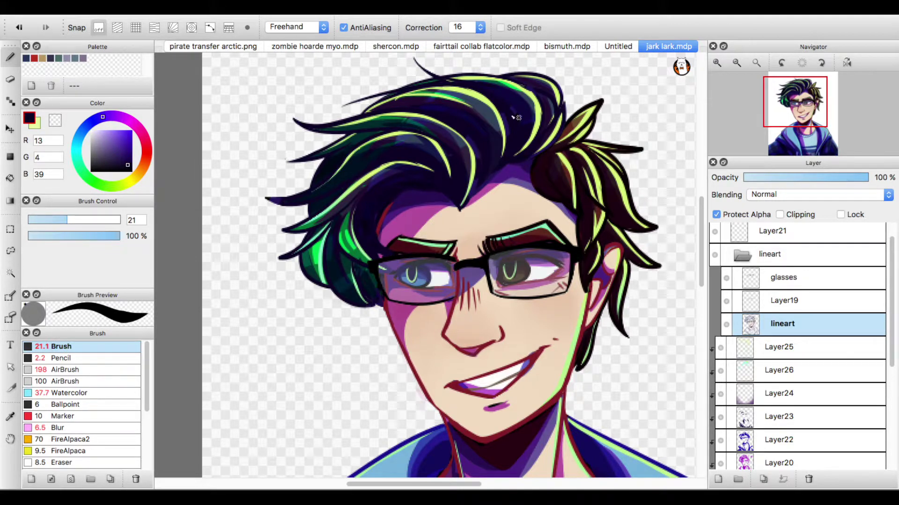
Recolor the outlines of the teal hair tips in dark blue (5, 50, 90), undoing the unwanted strokes.
alt+click(312, 267)
click(78, 141)
mouse_move(302, 266)
mouse_down()
mouse_move(357, 305)
mouse_move(347, 310)
mouse_move(324, 241)
mouse_up()
click(81, 135)
click(130, 158)
mouse_move(296, 255)
mouse_down()
mouse_move(334, 219)
mouse_move(366, 269)
mouse_up()
drag(303, 230, 343, 194)
drag(275, 202, 330, 178)
drag(374, 270, 355, 304)
mouse_move(291, 164)
mouse_down()
mouse_move(423, 112)
mouse_move(342, 179)
mouse_up()
key(super+z)
key(super+z)
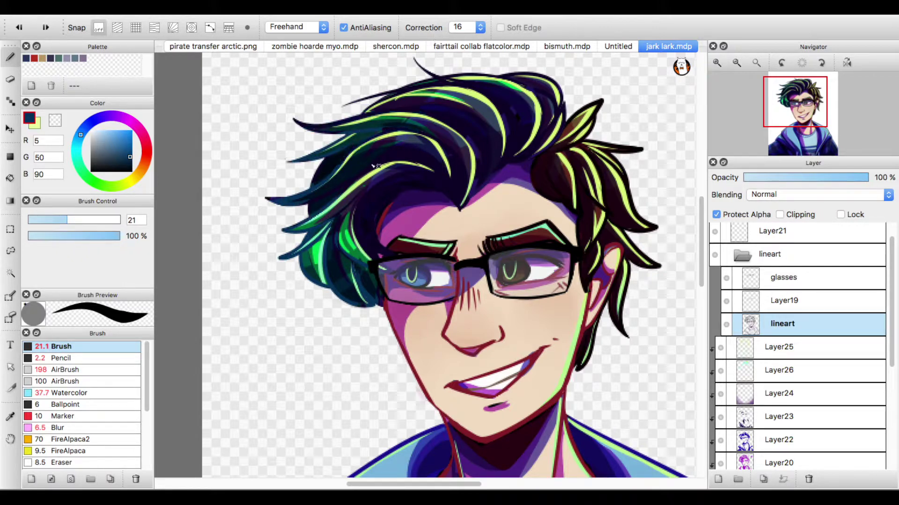
drag(301, 124, 402, 113)
Recolor the frames on the glasses layer in very dark blue (1, 17, 33) with the Brush at size 198.
click(756, 63)
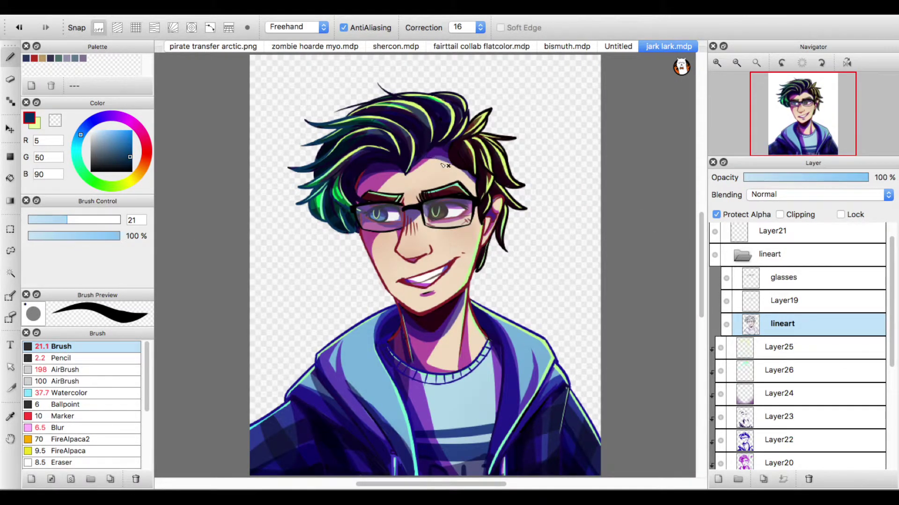
scroll(795, 327, up, 1)
click(721, 294)
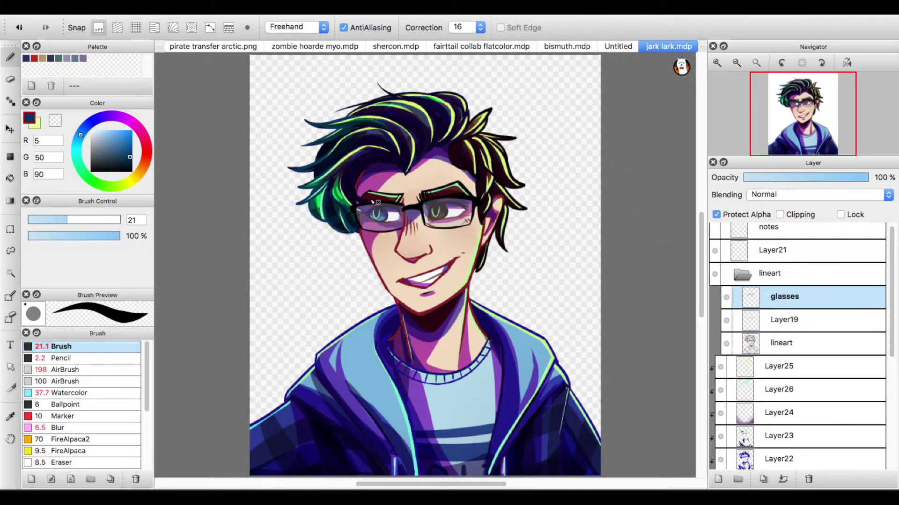
drag(66, 219, 120, 220)
drag(468, 211, 436, 216)
key(super+z)
click(131, 166)
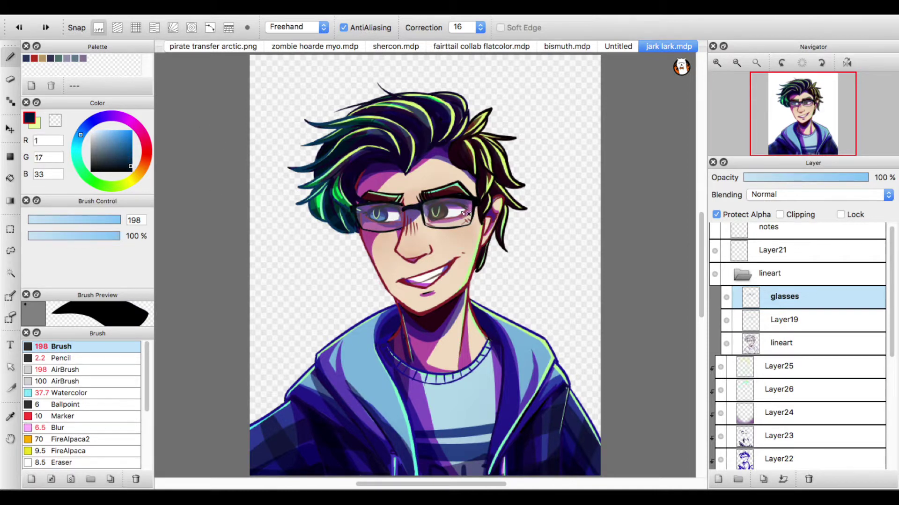
Add a clipped layer above Layer19 and set yellow-green (215, 244, 118) as foreground and cyan (69, 238, 238) as background color.
alt+click(385, 206)
click(789, 325)
key(super+shift+n)
click(780, 215)
alt+click(455, 117)
alt+click(255, 423)
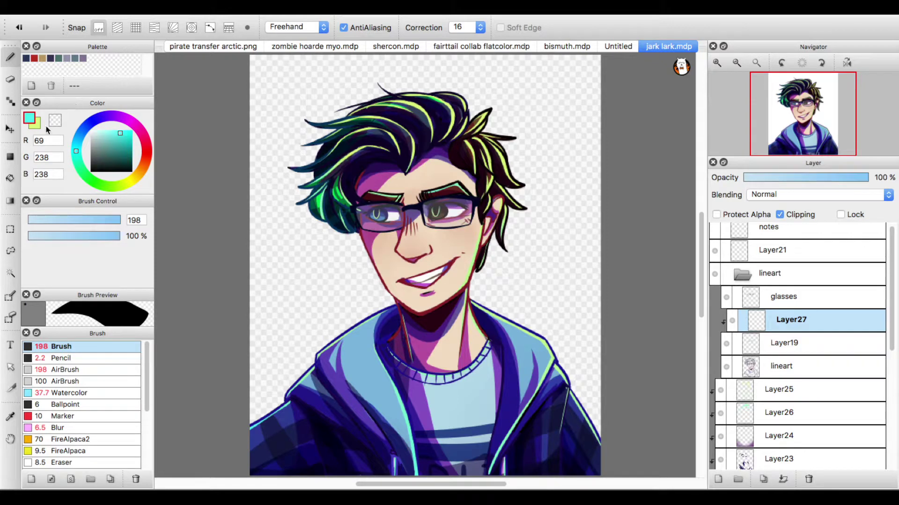
click(37, 125)
Turn off the new layer's clipping and draw reflections on the lenses in yellow-green with the Brush at size 6.1.
click(38, 220)
click(779, 215)
key(e)
drag(424, 204, 467, 205)
key(b)
key(z)
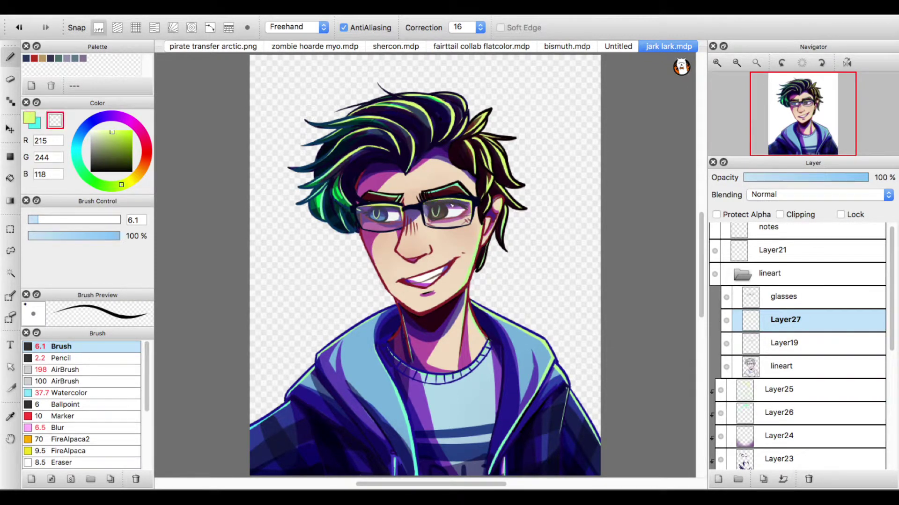
Set the reflection layer to 44% opacity with Protect Alpha and apply a linear Foreground-Background gradient across the reflections.
click(799, 177)
click(716, 214)
key(z)
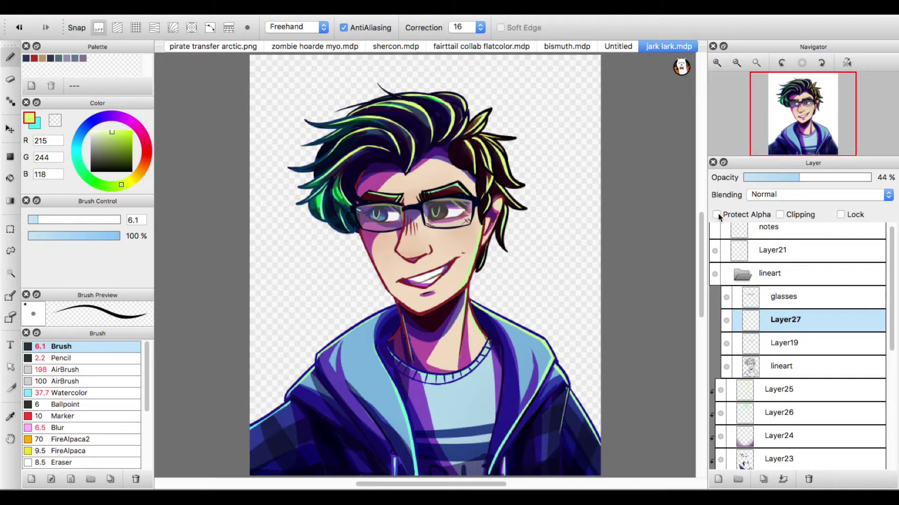
click(11, 201)
drag(444, 184, 403, 227)
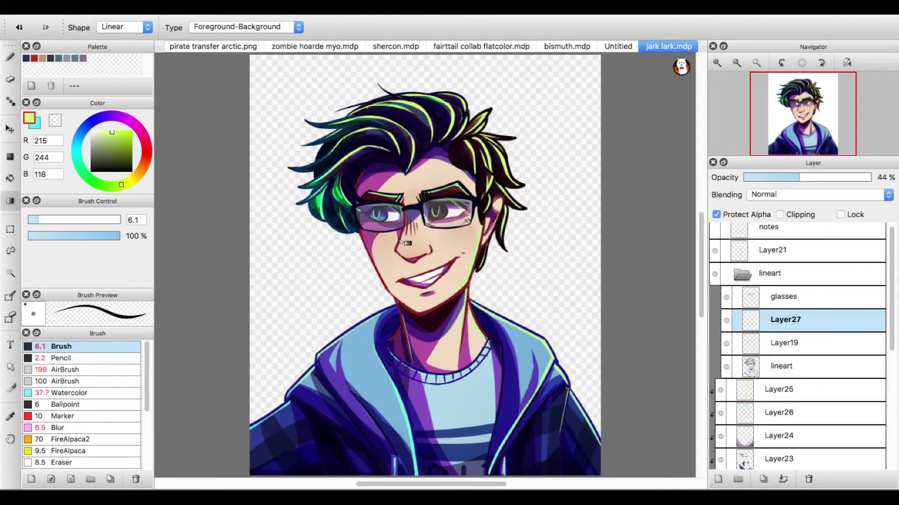
Add a new layer above Layer27 and set its blending mode to Overlay.
click(718, 479)
click(774, 195)
click(774, 237)
click(774, 195)
click(775, 184)
Paint pale yellow (249, 255, 234) highlights on both lenses and lower the layer's opacity to 48%.
click(10, 57)
click(94, 131)
drag(444, 204, 469, 221)
drag(428, 215, 440, 225)
drag(400, 206, 362, 209)
click(804, 178)
Soften the lens highlights with the AirBrush at size 28 and 36% opacity, undoing the last stroke.
click(66, 369)
key(ctrl+z)
click(77, 219)
click(62, 236)
drag(426, 209, 470, 205)
key(z)
key(ctrl+z)
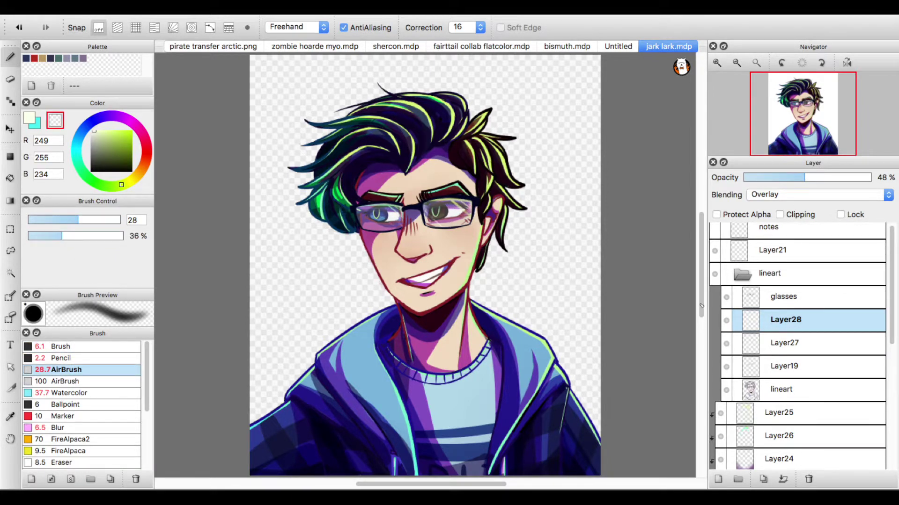
Add a layer above the collapsed lineart folder and draw fine loose strands over the blue hair with the Brush at size 4.
click(742, 274)
click(718, 480)
click(61, 347)
click(50, 59)
click(29, 118)
key(bracketleft)
key(bracketleft)
drag(386, 102, 437, 140)
key(ctrl+z)
mouse_move(377, 106)
mouse_down()
mouse_move(431, 116)
mouse_move(443, 139)
mouse_up()
key(super+z)
drag(372, 132, 404, 164)
Draw fine strands over the brown hair in reddish brown (93, 39, 29) and over the green hair in a color sampled from it.
right_click(466, 136)
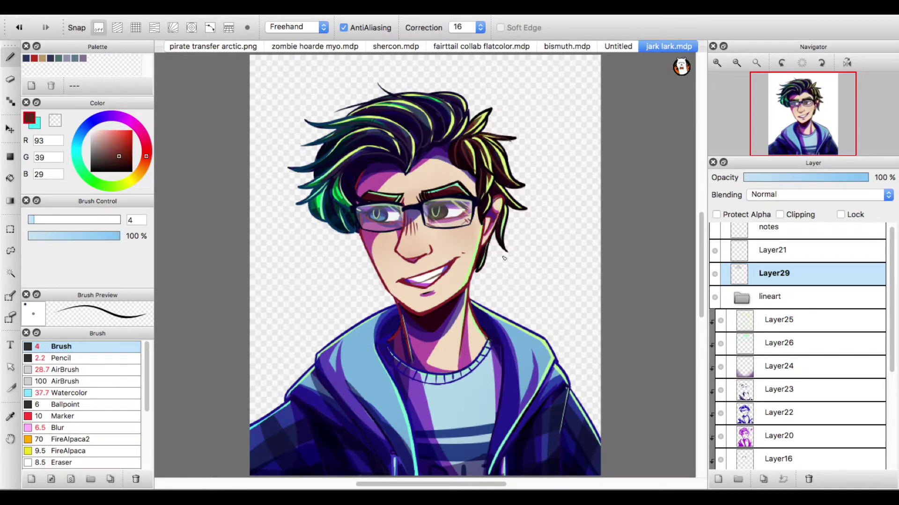
drag(490, 143, 512, 172)
right_click(424, 167)
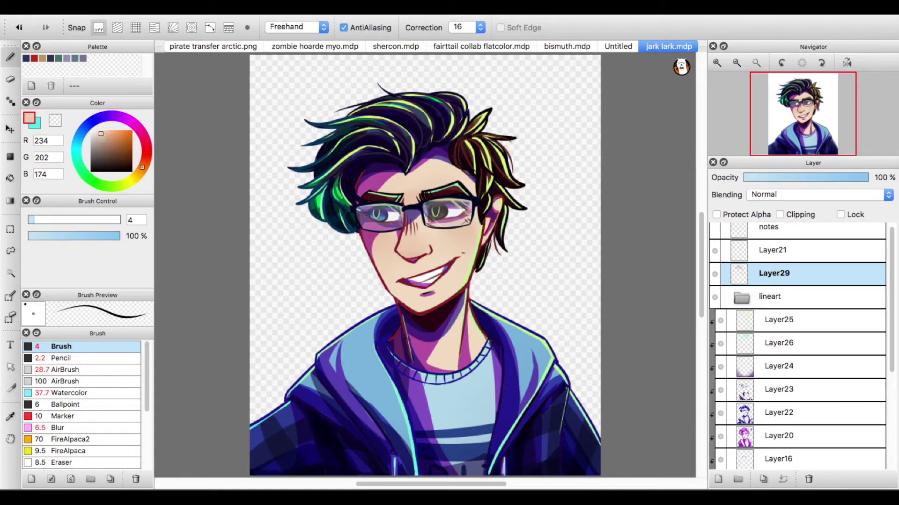
right_click(338, 187)
drag(341, 178, 358, 209)
mouse_move(363, 130)
mouse_down()
mouse_move(321, 186)
mouse_move(346, 143)
mouse_move(304, 168)
mouse_up()
Paint small white (255, 255, 255) highlights in the eyes.
scroll(797, 346, up, 1)
click(92, 131)
drag(439, 207, 445, 207)
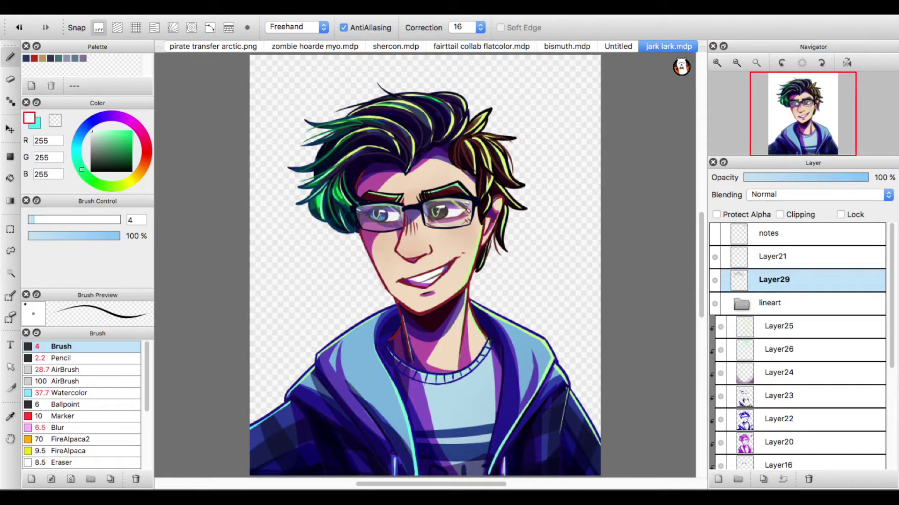
Add a new layer above Layer29 and set its blending mode to Add.
click(718, 478)
click(819, 195)
click(759, 210)
Draw very thin white lines across the hair with the Brush at size 2.5 and set the layer's opacity to 43%.
drag(410, 106, 411, 159)
key(super+z)
key([)
mouse_move(433, 94)
mouse_down()
mouse_move(420, 142)
mouse_move(412, 96)
mouse_up()
key(ctrl+z)
key(bracketleft)
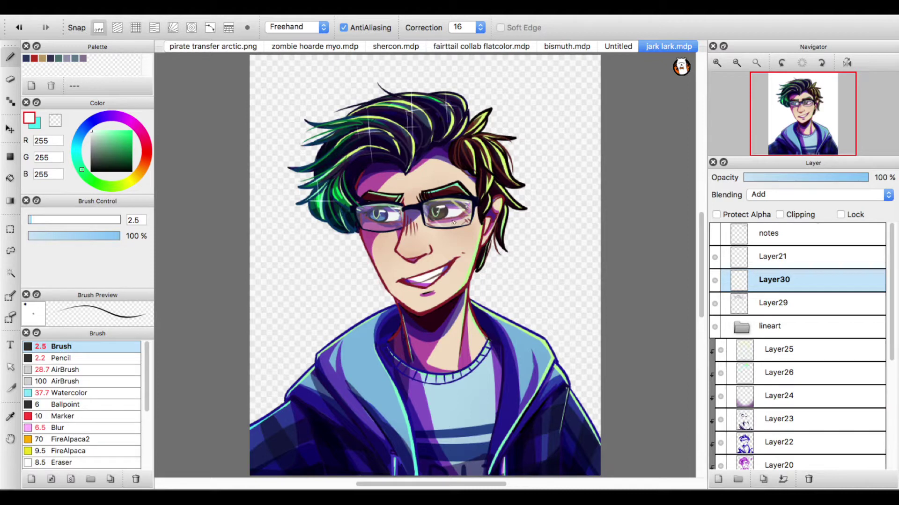
click(809, 177)
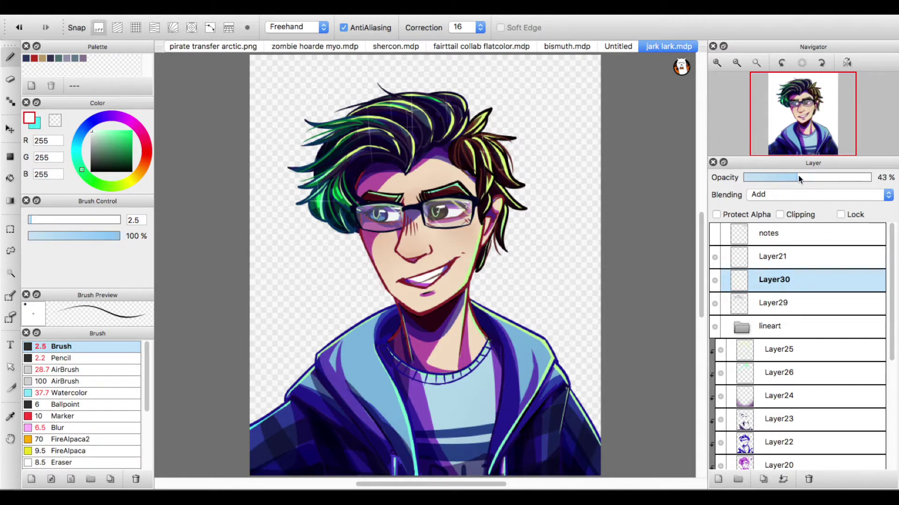
Add another layer above Layer30 with Add blending and reduce its opacity to 24%.
key(ctrl+shift+n)
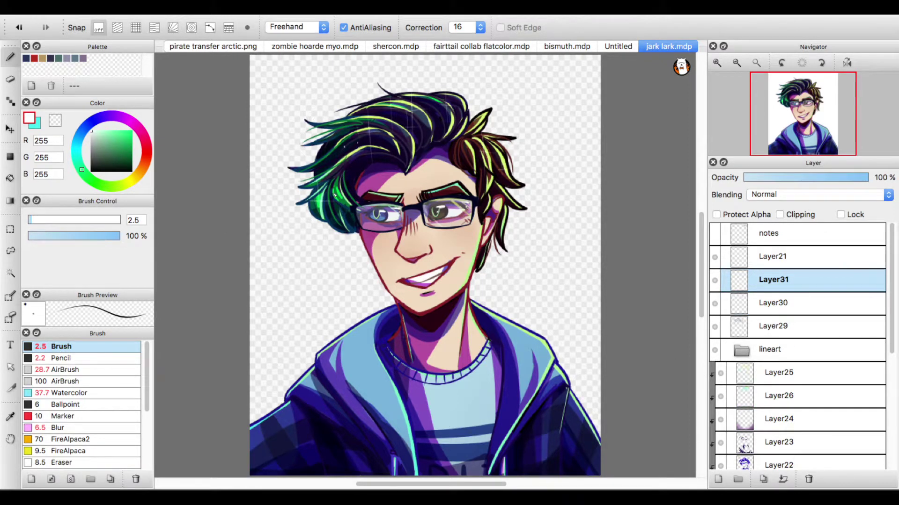
click(816, 195)
click(812, 214)
click(799, 181)
click(11, 79)
click(773, 178)
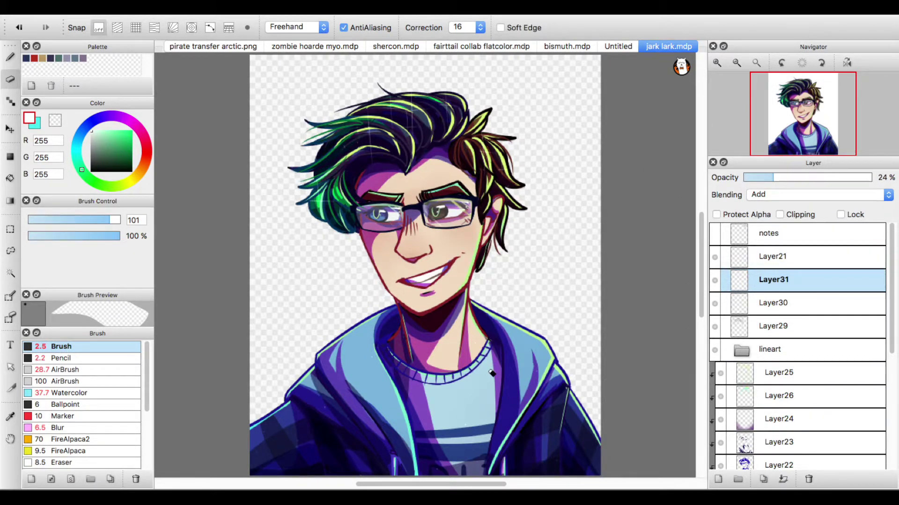
Sample pink-purple (180, 80, 160) for the AirBrush and set Layer21's blending mode to Multiply.
scroll(447, 397, down, 3)
click(65, 370)
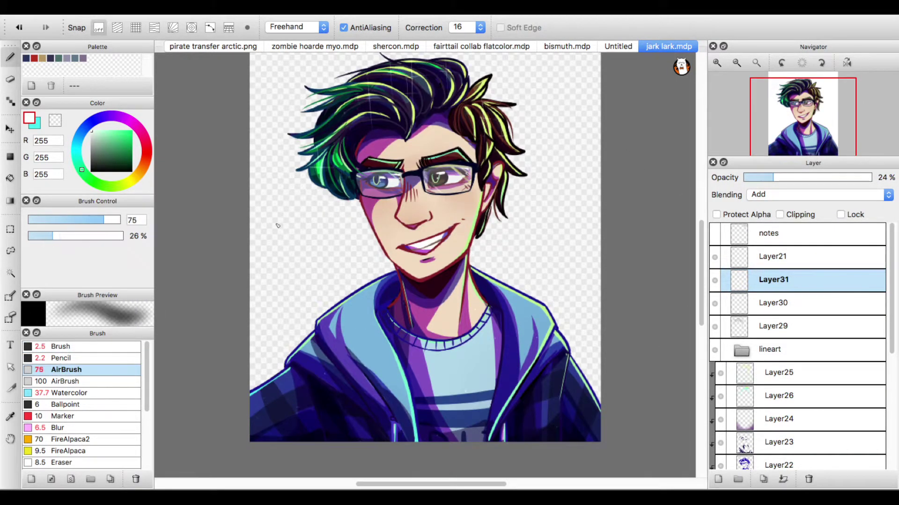
alt+click(354, 239)
click(717, 262)
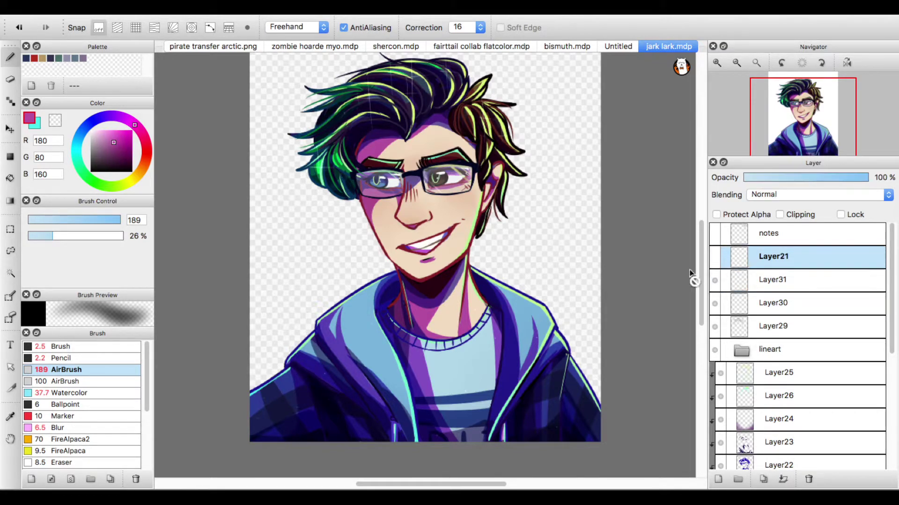
click(796, 194)
click(767, 215)
click(772, 195)
click(772, 185)
Airbrush the pink-purple shade over the lower edge of the portrait at size 438 and undo the last stroke.
key(super+minus)
key(super+minus)
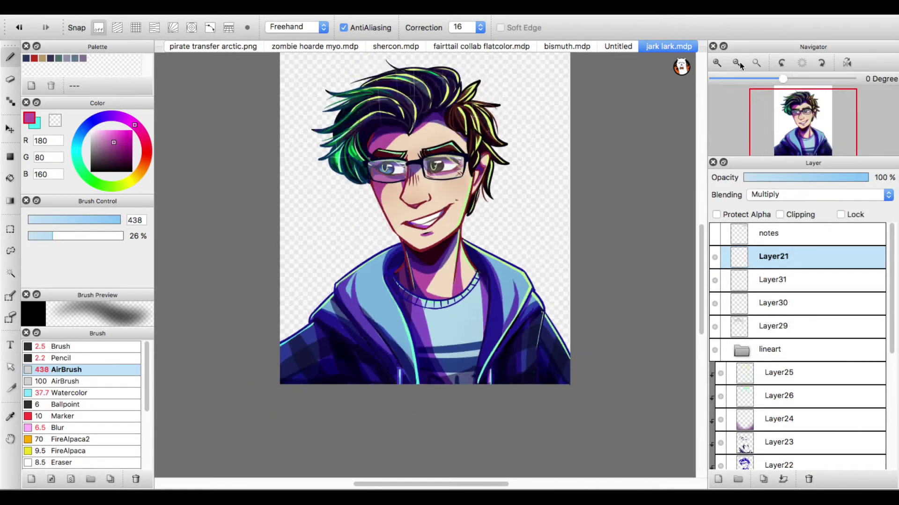
drag(327, 327, 333, 291)
drag(330, 225, 397, 122)
key(super+z)
Hide Layer21 and select the empty background around the character with the Magic Wand.
click(714, 261)
click(10, 273)
click(357, 199)
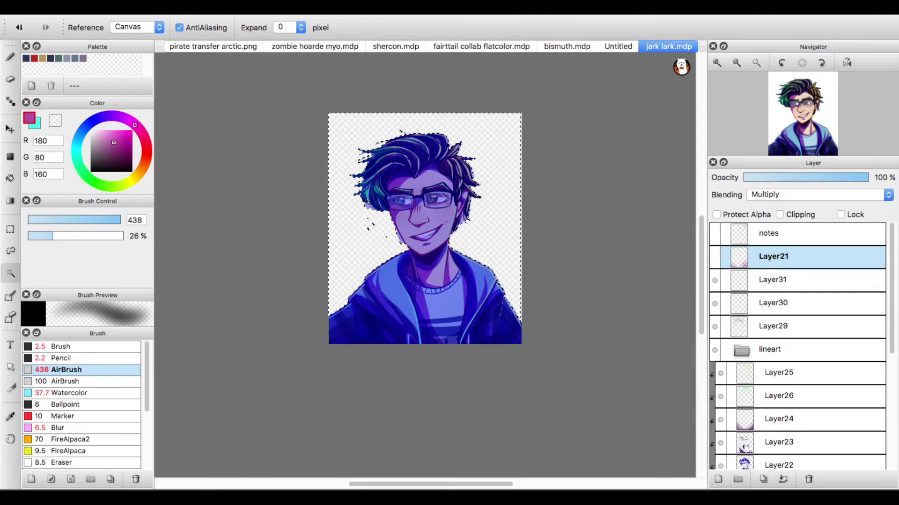
scroll(369, 221, up, 5)
scroll(368, 221, down, 4)
Show Layer21, erase its tint from the selected background, and clear the selection.
click(714, 257)
click(10, 79)
drag(327, 342, 543, 181)
key(super+d)
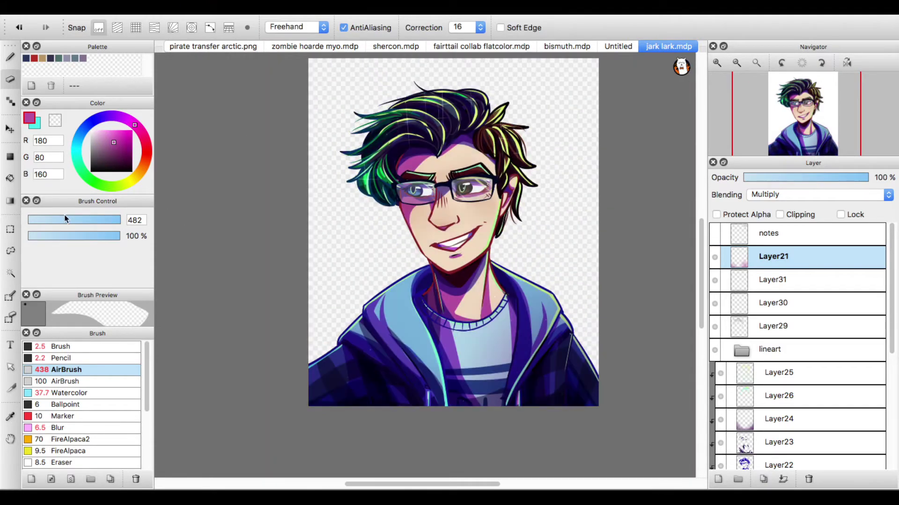
Hide the color layer and select the empty background around the character with the Magic Wand.
click(87, 220)
scroll(421, 241, up, 5)
key(bracketright)
key(bracketright)
scroll(795, 351, down, 3)
click(779, 409)
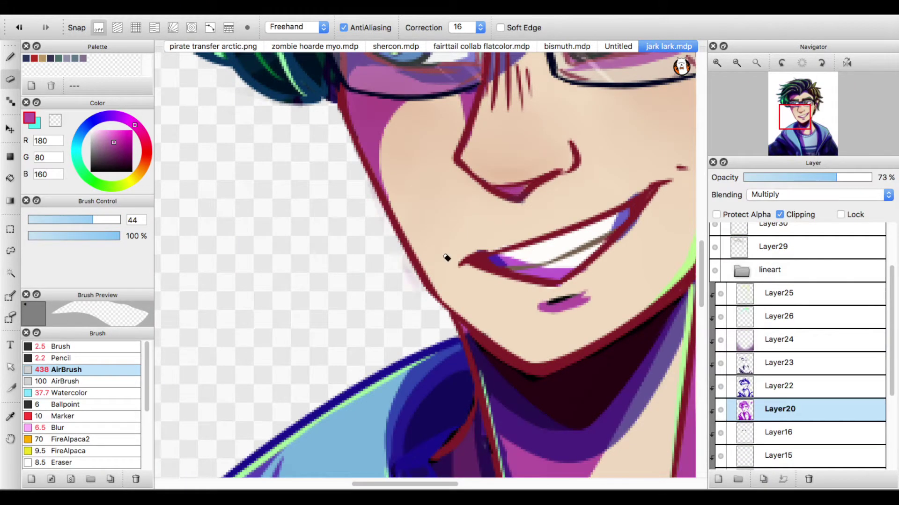
click(10, 273)
scroll(782, 415, down, 3)
click(714, 434)
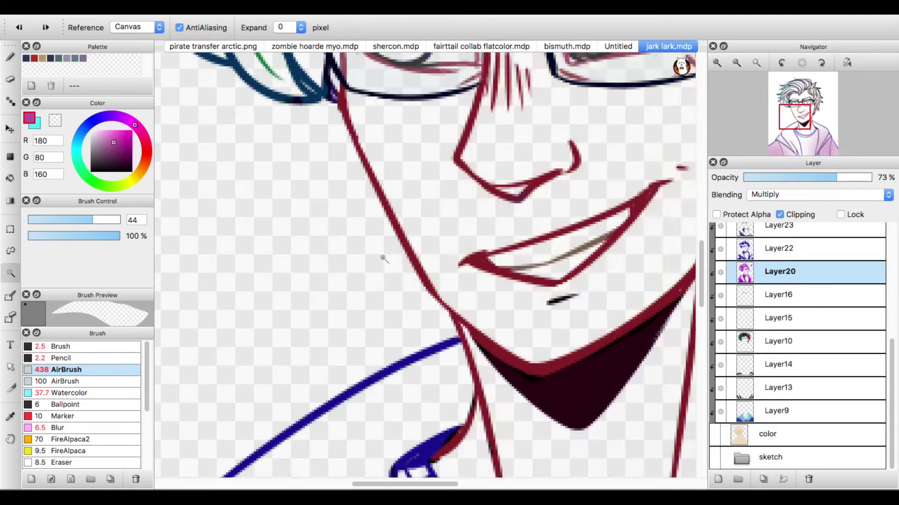
click(383, 257)
Erase the color layer's spill outside the line art with a large Eraser and clear the selection.
click(768, 434)
click(10, 79)
scroll(229, 94, down, 5)
click(119, 219)
key(super+d)
Try other blending modes for Layer21's tint and adjust its opacity.
key(w)
scroll(796, 328, up, 5)
click(722, 260)
click(767, 194)
click(761, 207)
click(770, 195)
click(765, 184)
drag(786, 178, 764, 180)
Fill a new top layer with a diagonal linear gradient from pink (255, 178, 240) to cyan and set it to Overlay.
key(super+shift+n)
drag(111, 136, 103, 131)
click(10, 201)
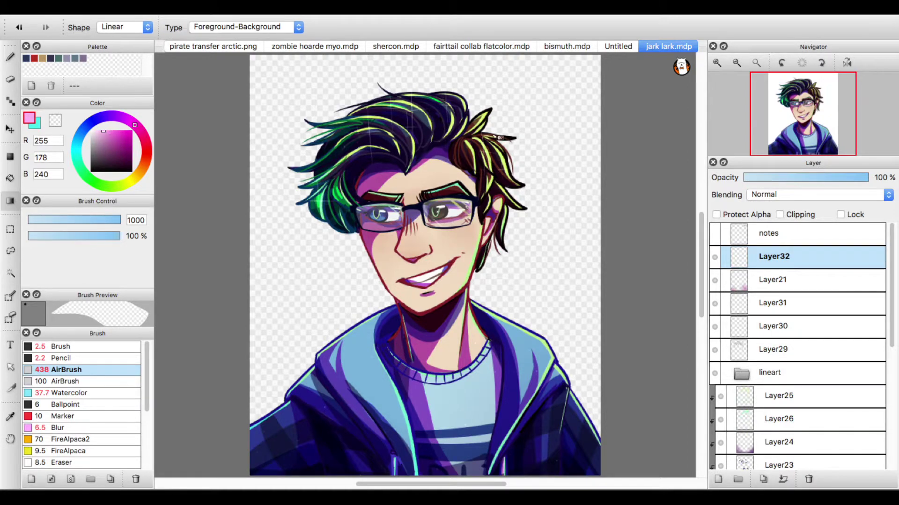
drag(300, 124, 524, 412)
key(super+z)
drag(321, 111, 539, 421)
click(767, 195)
click(764, 227)
Select the background around the character with the Magic Wand and erase the gradient there with the Eraser at size 1000.
click(714, 257)
key(w)
click(293, 300)
click(715, 257)
key(e)
drag(289, 80, 575, 421)
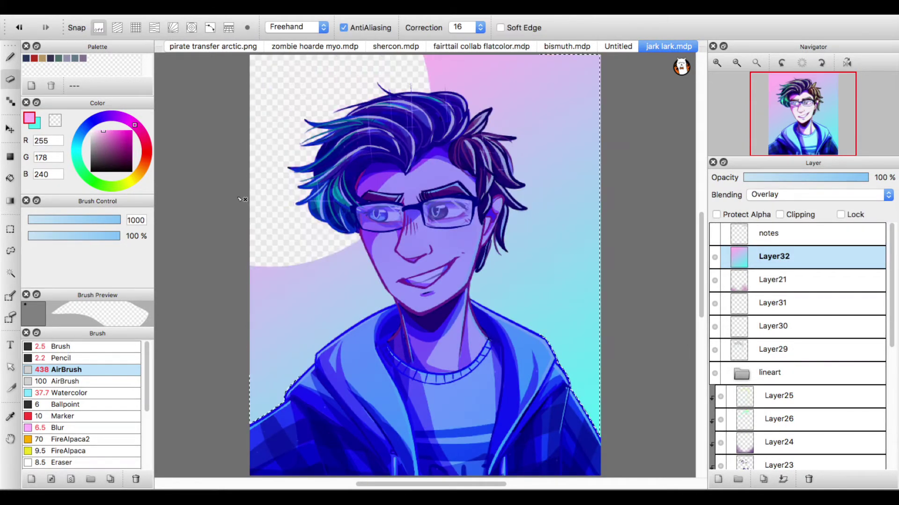
Clear the selection and set the gradient overlay layer's opacity to 20%.
key(super+d)
drag(778, 179, 766, 180)
click(762, 179)
Turn on Protect Alpha for the gradient overlay, reapply the gradient with pink (255, 178, 214), and adjust its opacity.
click(139, 130)
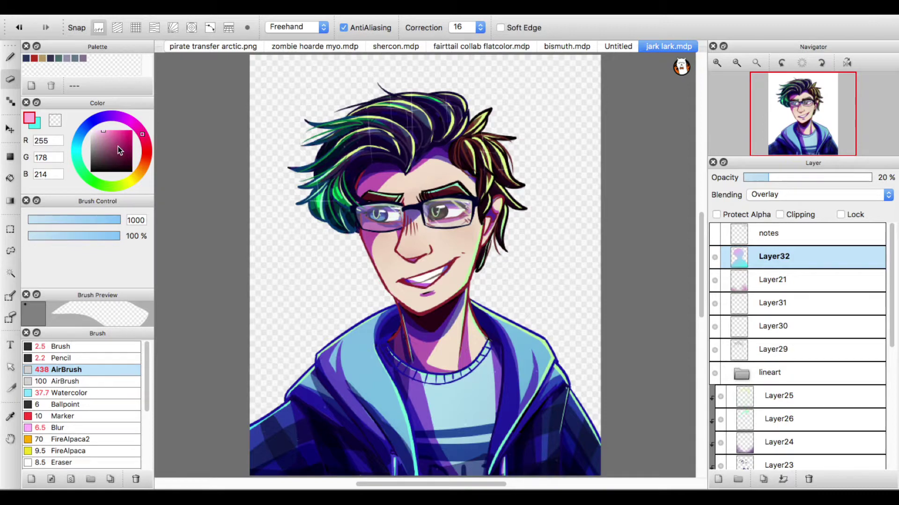
click(10, 201)
click(716, 215)
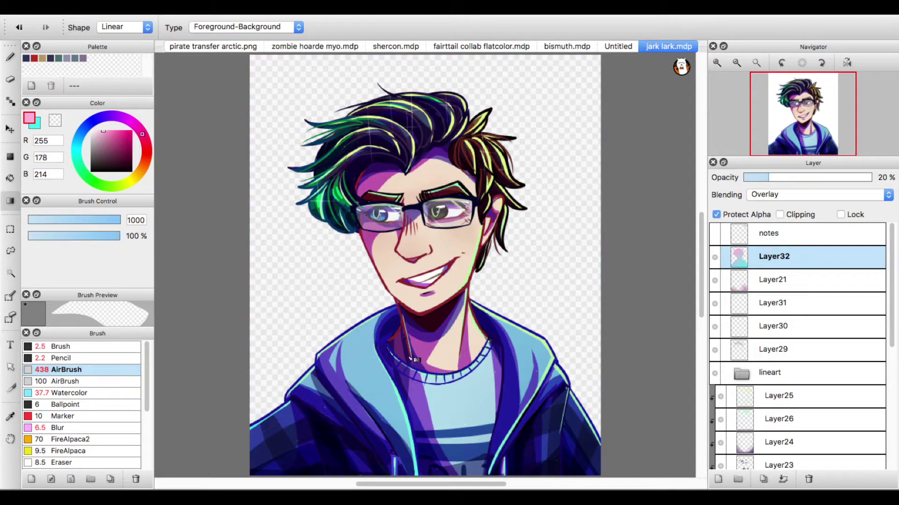
drag(701, 257, 701, 262)
click(754, 178)
Add a layer below the color layer and draw a filled pink (255, 178, 214) rectangle behind the character.
click(718, 479)
click(11, 157)
drag(304, 159, 561, 312)
Try trimming the pink rectangle's edges with the Eraser and transparent rectangles, and undo the cuts.
click(11, 79)
mouse_move(293, 89)
mouse_down()
mouse_move(563, 412)
mouse_move(504, 97)
mouse_move(566, 129)
mouse_up()
click(56, 120)
click(10, 157)
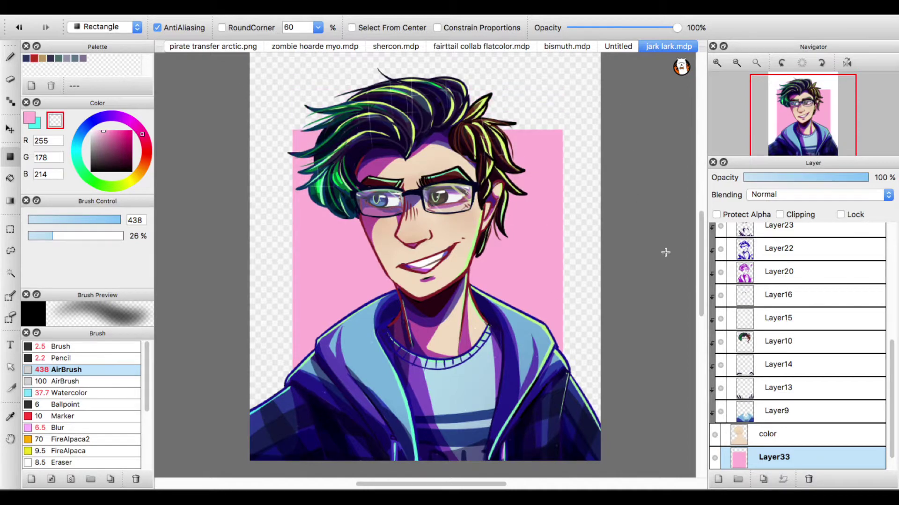
key(super+z)
drag(232, 85, 672, 129)
key(super+minus)
key(super+z)
Open the thunderstock cloud image from the Documents folder.
click(88, 8)
mouse_move(110, 34)
click(298, 63)
click(447, 188)
scroll(585, 171, down, 10)
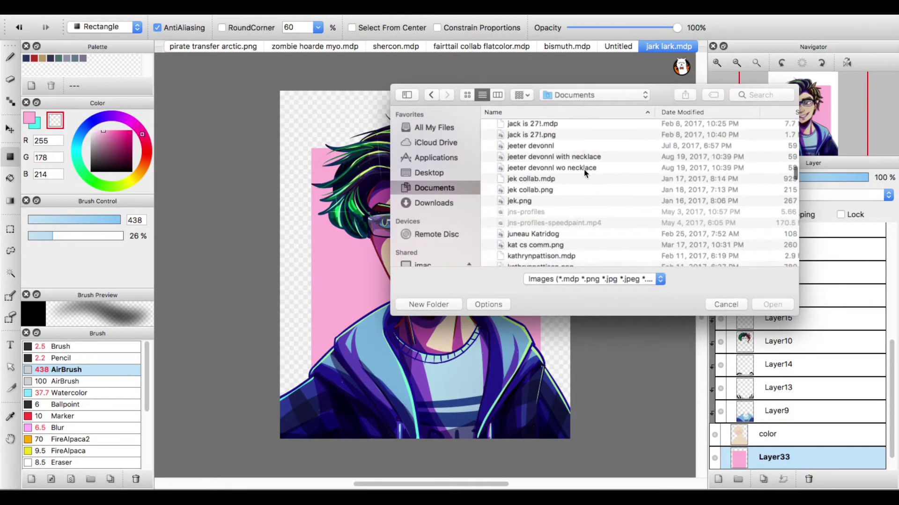
scroll(584, 173, down, 10)
click(561, 240)
click(772, 304)
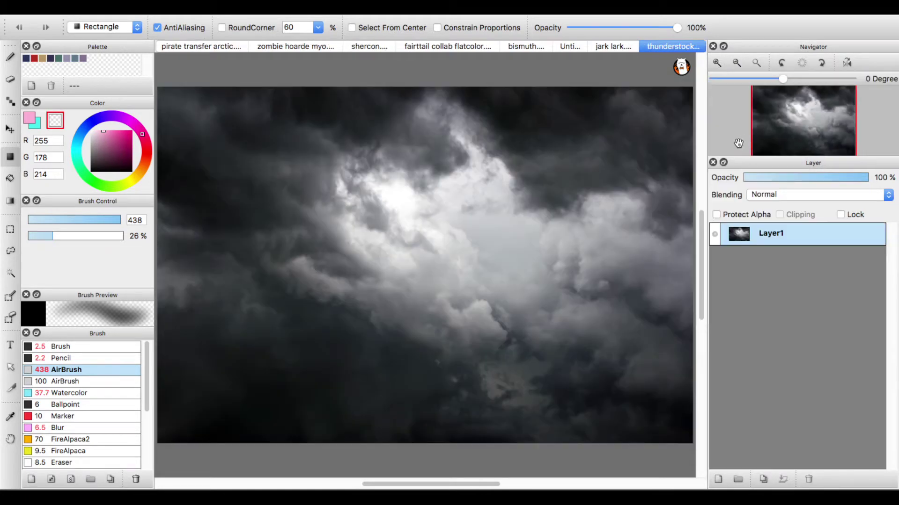
Paste the cloud image into the jark lark document above the pink rectangle and scale it down to fit behind the portrait.
click(620, 48)
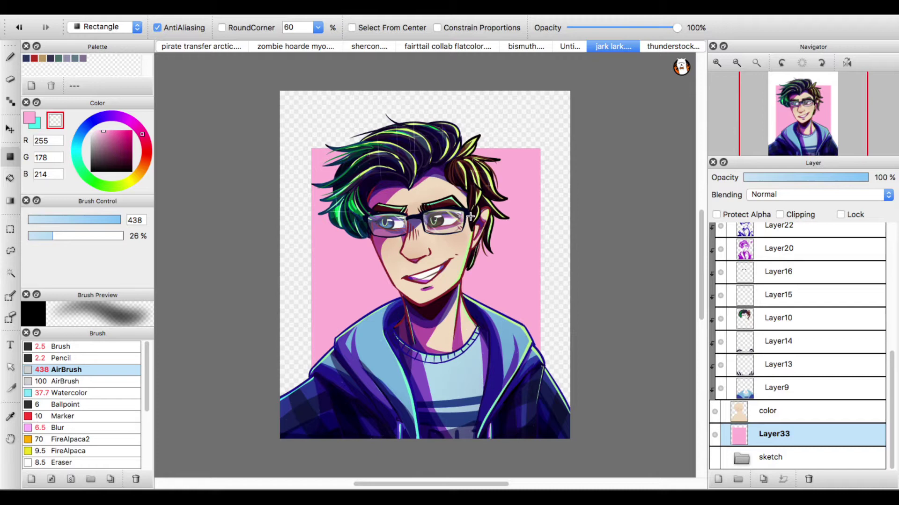
key(super+v)
key(super+t)
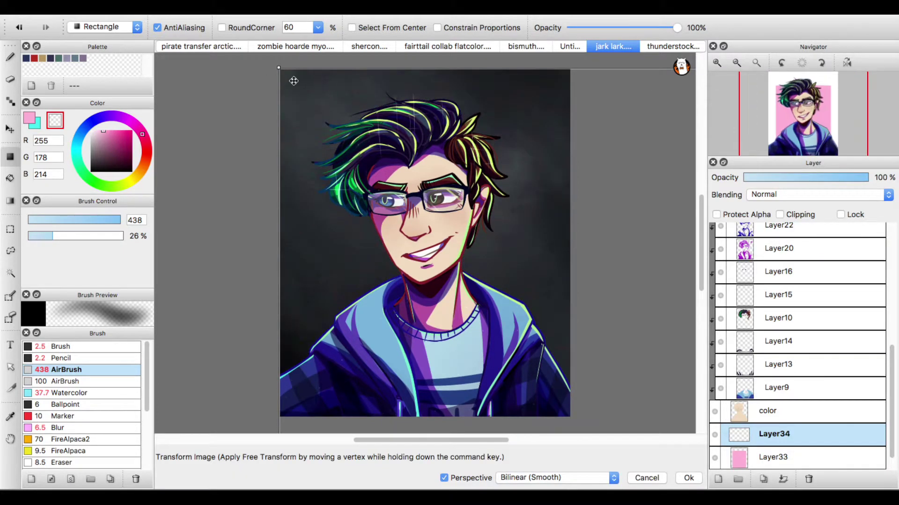
scroll(226, 167, down, 2)
scroll(521, 159, down, 4)
drag(697, 316, 574, 226)
drag(511, 184, 527, 170)
scroll(503, 163, up, 5)
key(Return)
Clip the cloud layer to the pink rectangle and change its blending mode so the pink tints the clouds.
click(779, 214)
click(791, 195)
click(785, 205)
click(791, 193)
click(791, 214)
click(773, 457)
click(32, 123)
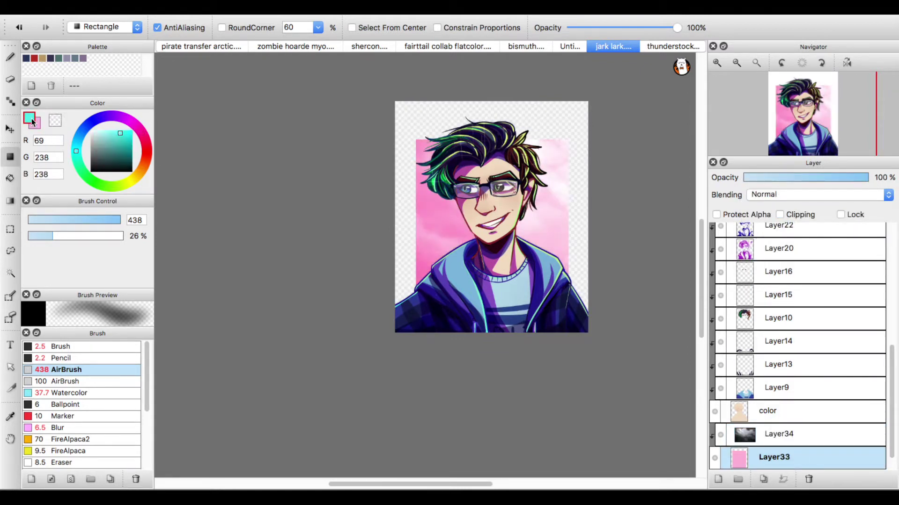
Duplicate the clipped cloud layer and adjust the blending and opacity of the clouds.
click(786, 434)
click(768, 195)
click(765, 174)
click(774, 458)
click(777, 434)
click(763, 479)
click(770, 195)
click(769, 216)
click(795, 457)
click(794, 461)
Try painting the background rectangle cyan (69, 238, 238) with a large Brush and undo the stroke.
click(91, 346)
drag(94, 220, 185, 218)
drag(428, 140, 465, 334)
key(super+z)
click(11, 57)
drag(112, 220, 369, 180)
Turn on Protect Alpha for Layer33 and fill its rectangle with a vertical linear gradient from pink (255, 178, 214) to cyan.
click(716, 214)
drag(275, 239, 622, 186)
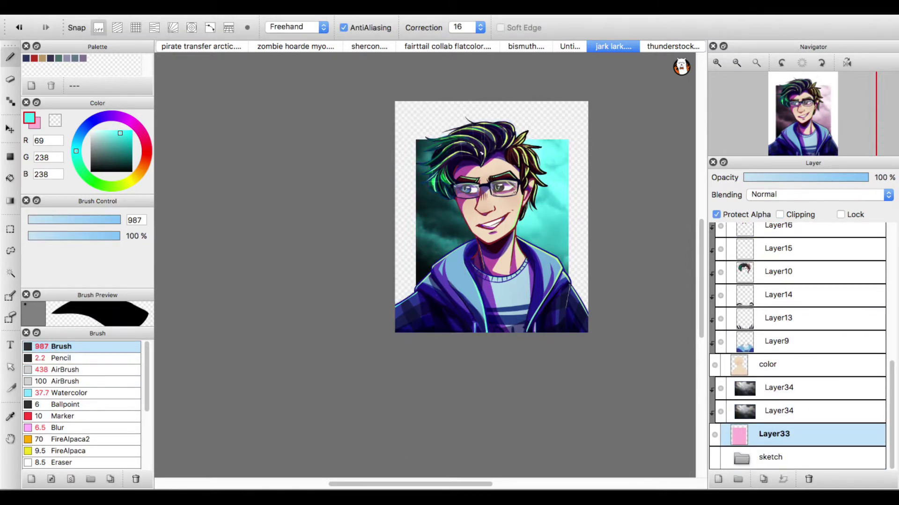
click(35, 122)
click(10, 157)
click(10, 201)
drag(487, 141, 502, 317)
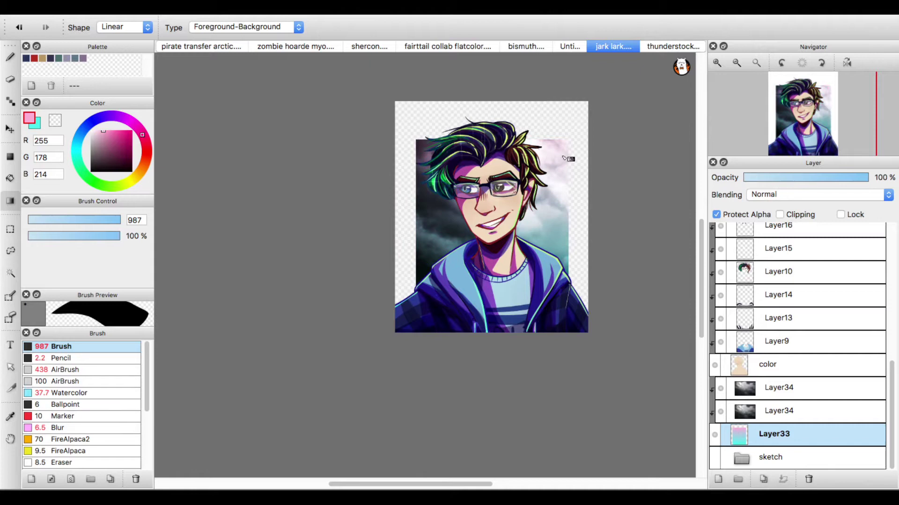
drag(814, 178, 868, 187)
Hide the gradient rectangle and select the empty background around the character with the Magic Wand.
scroll(834, 262, up, 10)
scroll(807, 273, down, 10)
click(715, 437)
click(10, 272)
click(414, 131)
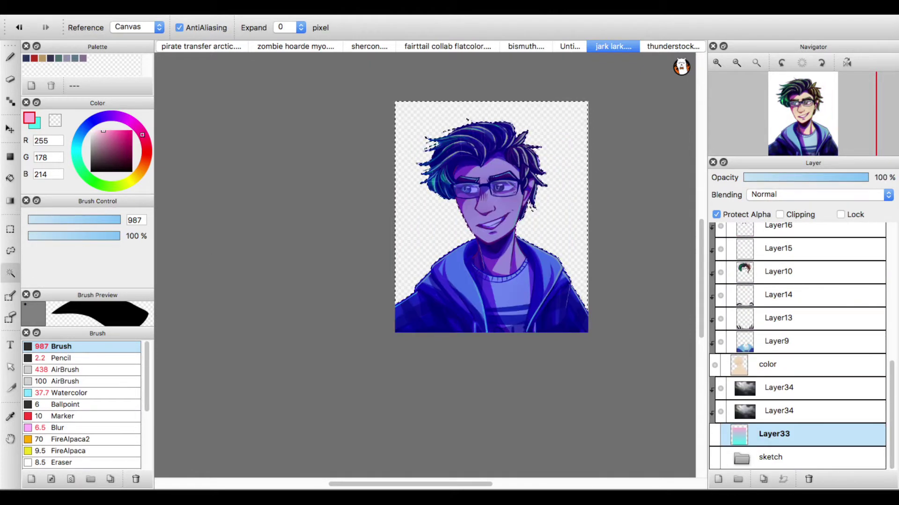
Invert the selection to the character, expand it slightly, and show the gradient rectangle again.
click(136, 9)
mouse_move(201, 9)
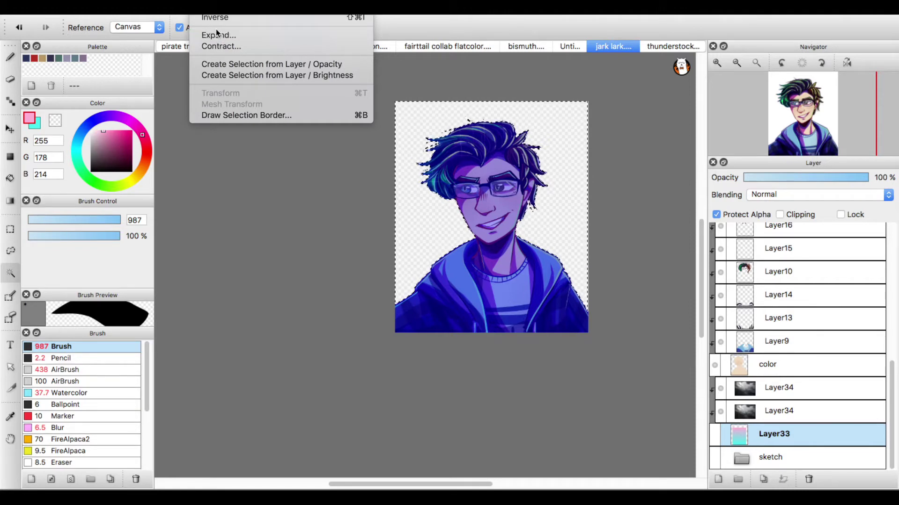
click(219, 36)
click(619, 331)
click(715, 434)
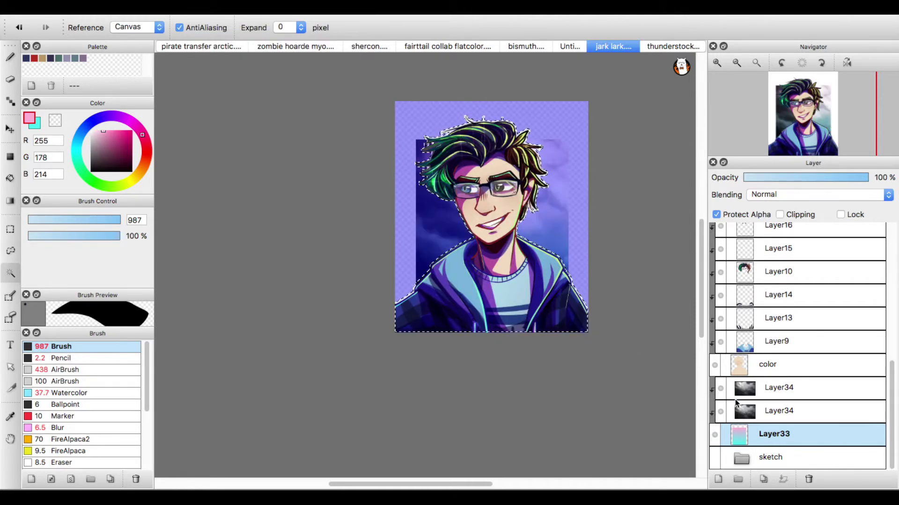
Add a new clipped layer above the clouds and choose white as the drawing color.
click(749, 388)
click(718, 479)
click(779, 213)
click(781, 196)
click(771, 191)
drag(101, 132, 52, 137)
Fill the expanded selection with white using the Brush at size 329 to outline the character, and clear the selection.
key(bracketleft)
key(bracketleft)
key(bracketleft)
key(b)
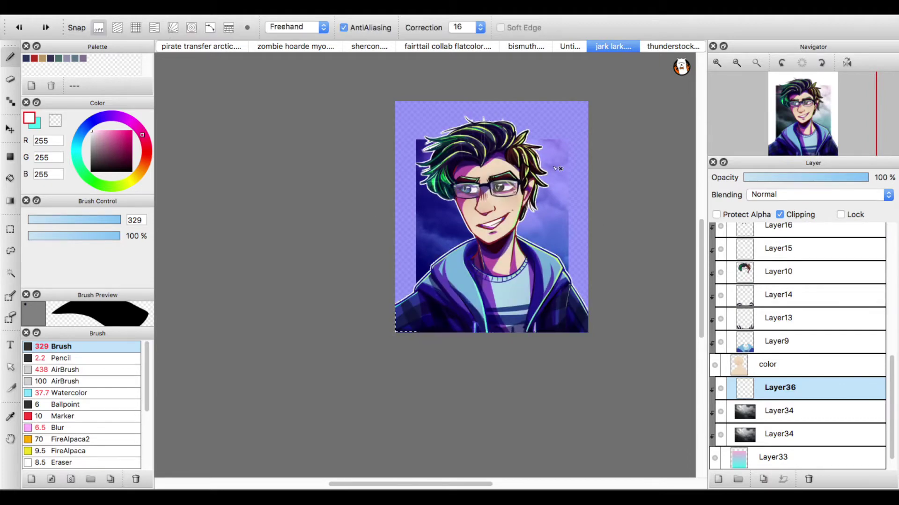
key(super+d)
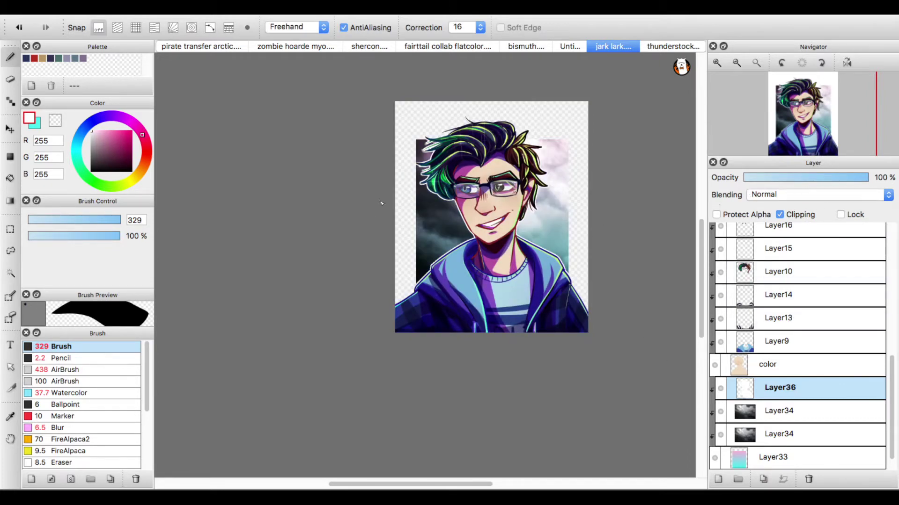
Touch up the white outline around the upper hair tips on the portrait's left side with the Brush at sizes 10.3 and 7.3.
click(46, 220)
scroll(543, 178, down, 1)
scroll(446, 171, up, 5)
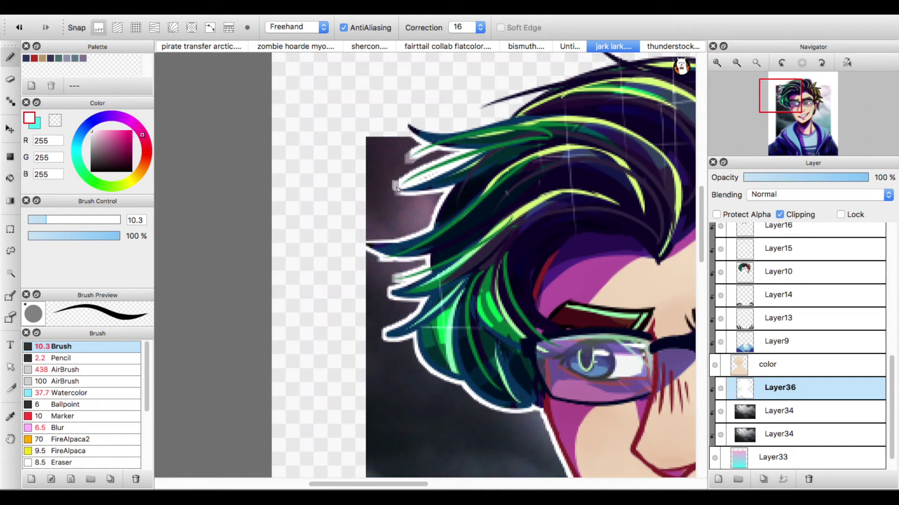
click(56, 124)
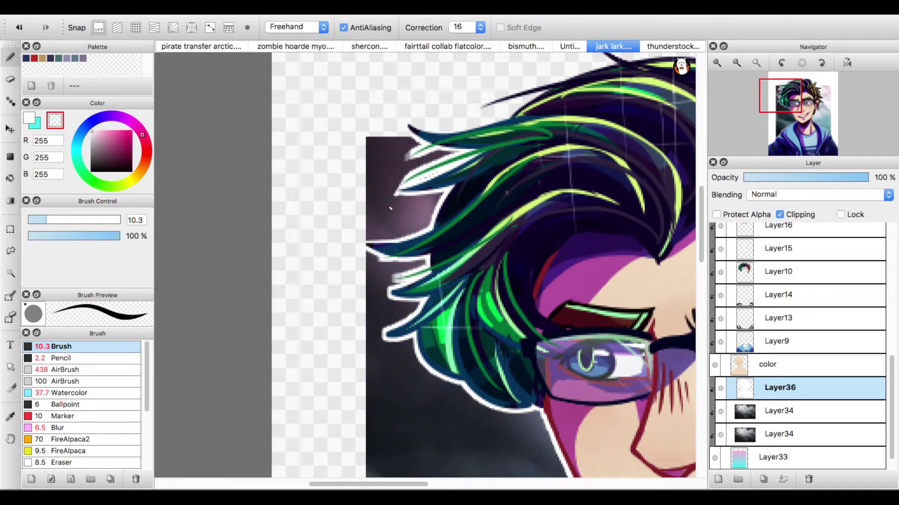
click(29, 118)
click(41, 220)
mouse_move(392, 197)
mouse_down()
mouse_move(442, 192)
mouse_move(392, 195)
mouse_up()
drag(368, 240, 430, 224)
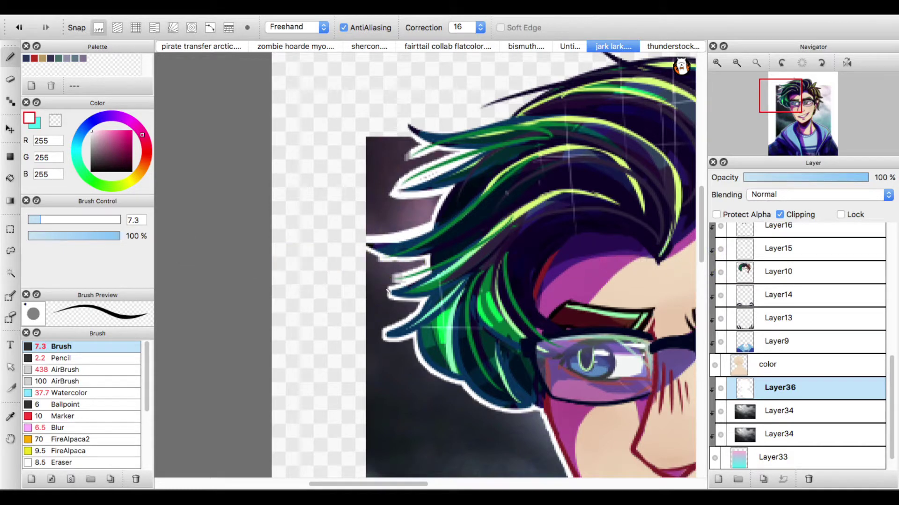
Extend the white outline along the lower hair tips and clean its rough patches with the transparent color at size 7.3.
key(super+z)
drag(413, 312, 373, 335)
key(c)
key(x)
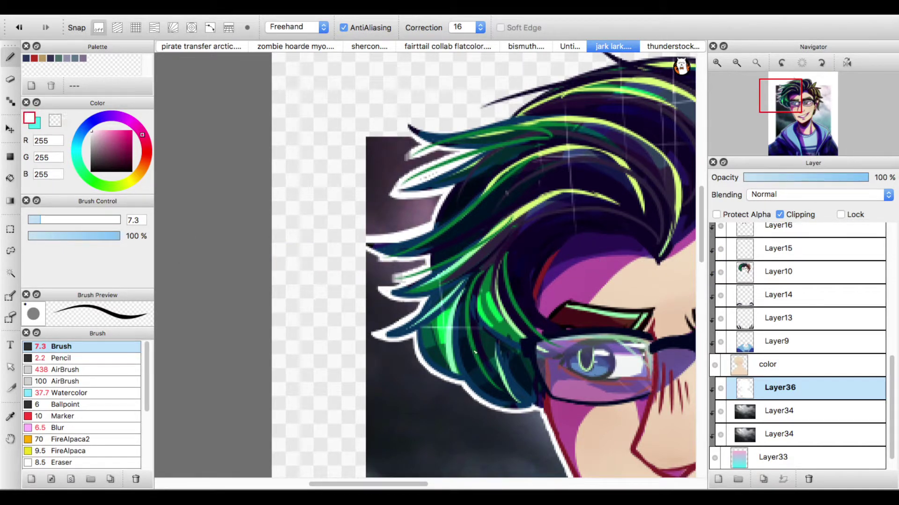
key(x)
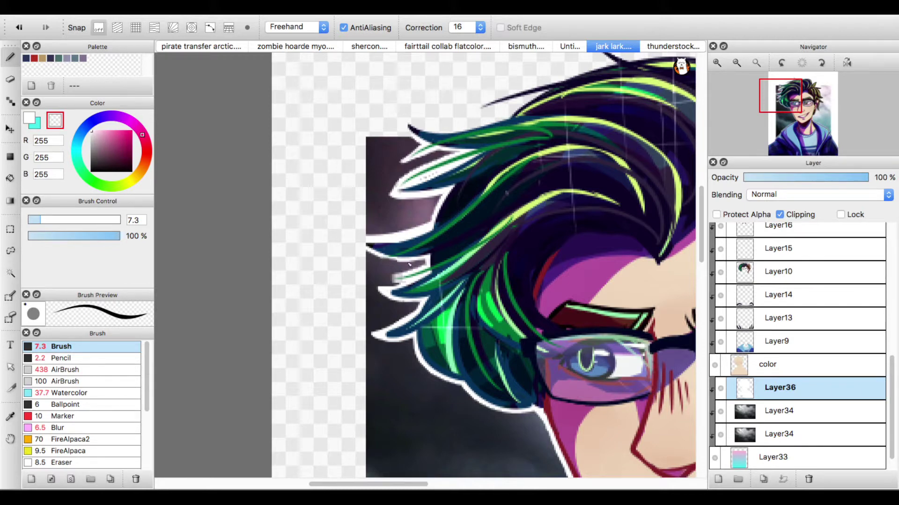
drag(392, 280, 426, 264)
click(756, 63)
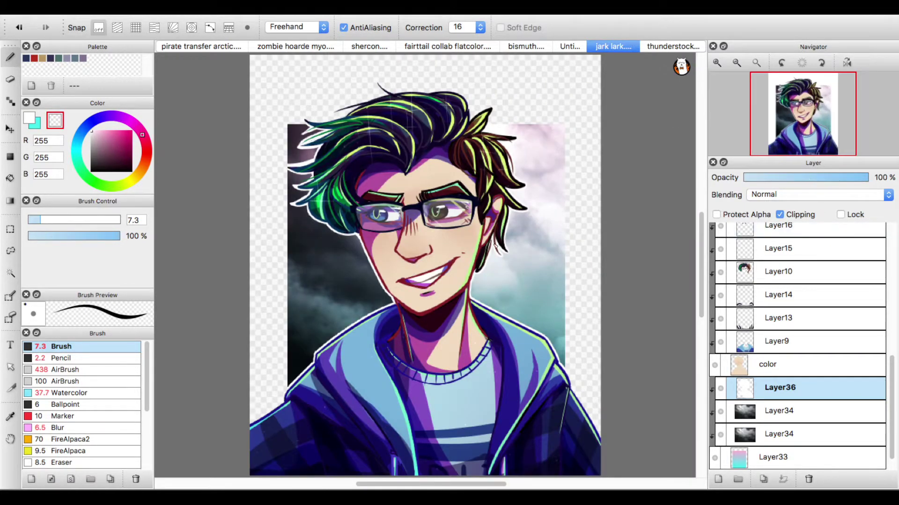
Lower the background rectangle's opacity and hide the Layer36 white outline.
drag(797, 177, 830, 185)
click(811, 194)
click(781, 218)
click(796, 458)
click(723, 391)
Add a new clipped layer and paint a white outline along the left cheek and jaw with the Brush at size 21.
click(718, 479)
click(68, 220)
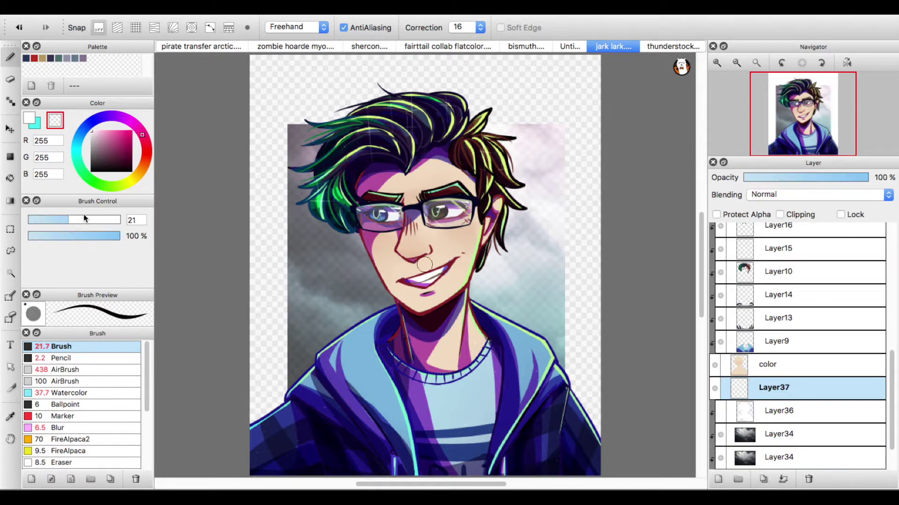
click(780, 214)
click(29, 118)
mouse_move(357, 234)
mouse_down()
mouse_move(401, 301)
mouse_move(392, 272)
mouse_move(382, 275)
mouse_move(400, 313)
mouse_move(359, 232)
mouse_move(395, 304)
mouse_up()
key(super+z)
key(super+z)
key(super+z)
Try extending the white outline along the hood and both shoulders with the Brush, and hide Layer37.
drag(315, 360, 289, 390)
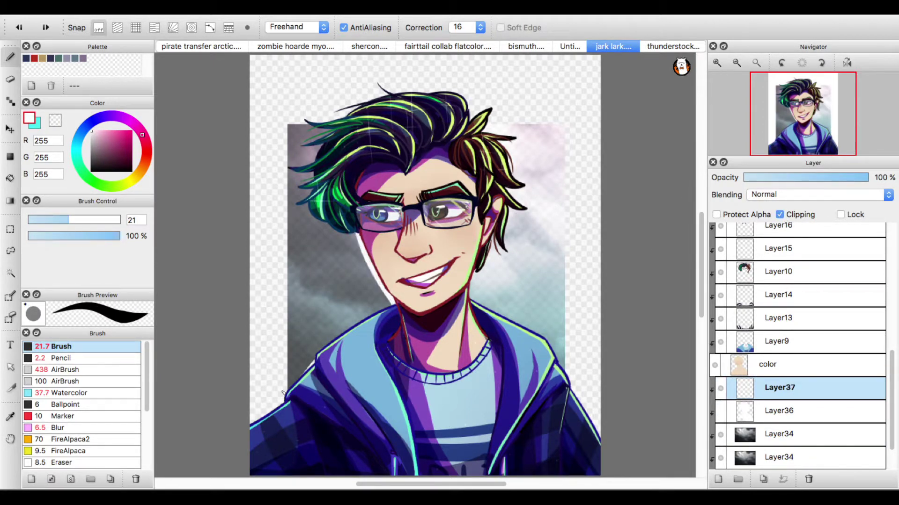
key(super+z)
drag(391, 303, 310, 365)
mouse_move(471, 275)
mouse_down()
mouse_move(474, 300)
mouse_move(550, 344)
mouse_up()
key(super+z)
mouse_move(474, 299)
mouse_down()
mouse_move(537, 333)
mouse_move(593, 393)
mouse_up()
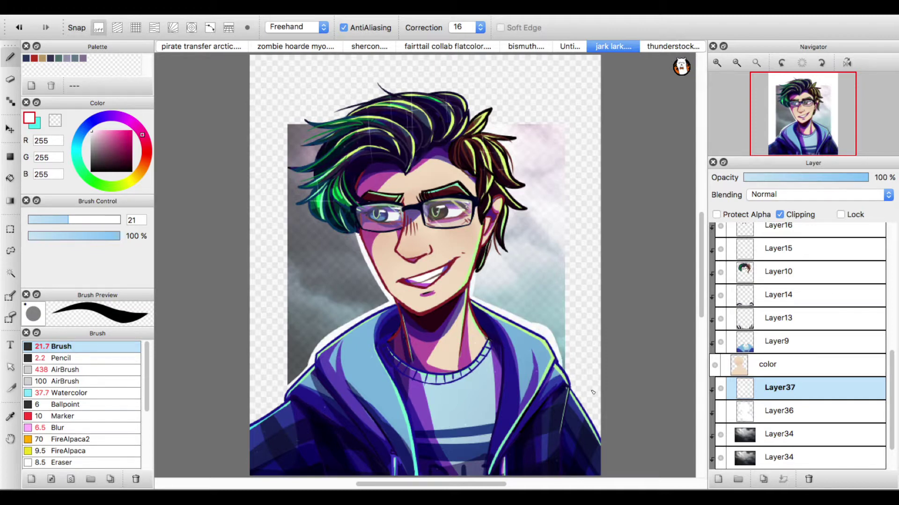
key(super+z)
click(720, 388)
Trim the upper edge of the background rectangle on Layer33 using the Rectangle tool with the transparent color.
drag(891, 383, 891, 404)
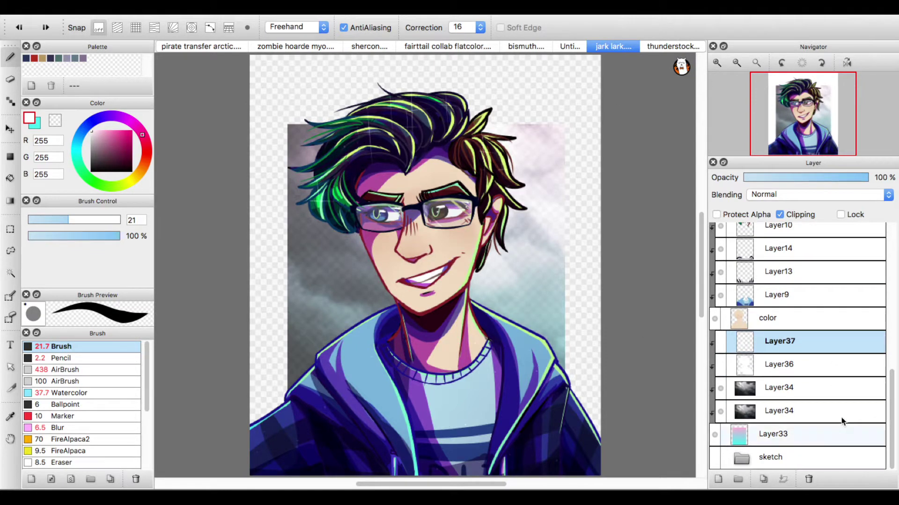
click(841, 430)
click(10, 157)
click(55, 120)
drag(266, 402, 695, 430)
drag(255, 388, 752, 487)
drag(230, 356, 704, 454)
key(super+z)
drag(259, 380, 696, 399)
key(super+z)
drag(246, 95, 608, 130)
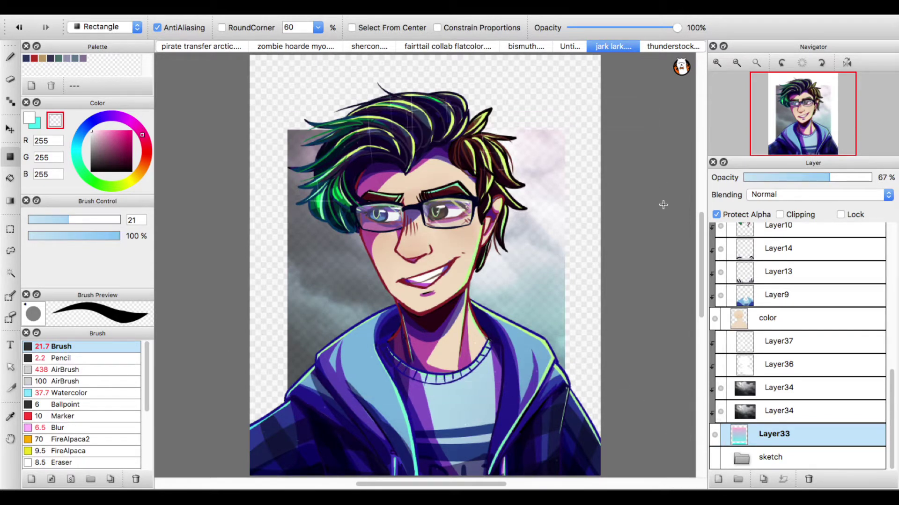
Sample the background gradient's pink as the foreground color with the clouds hidden, and show both Layer34 cloud layers again.
key(x)
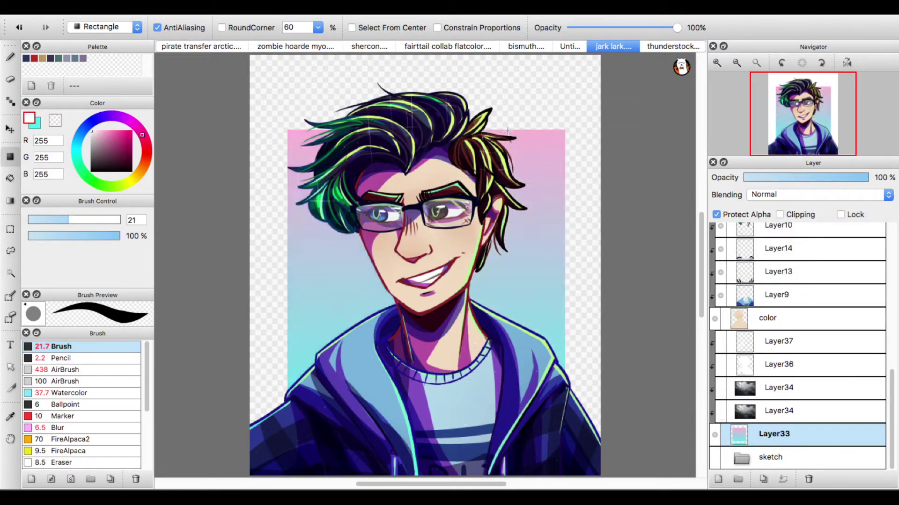
alt+click(497, 133)
drag(140, 127, 144, 138)
click(720, 412)
click(720, 388)
Try lower opacities on the background rectangle and set Layer33 to 80%.
click(840, 178)
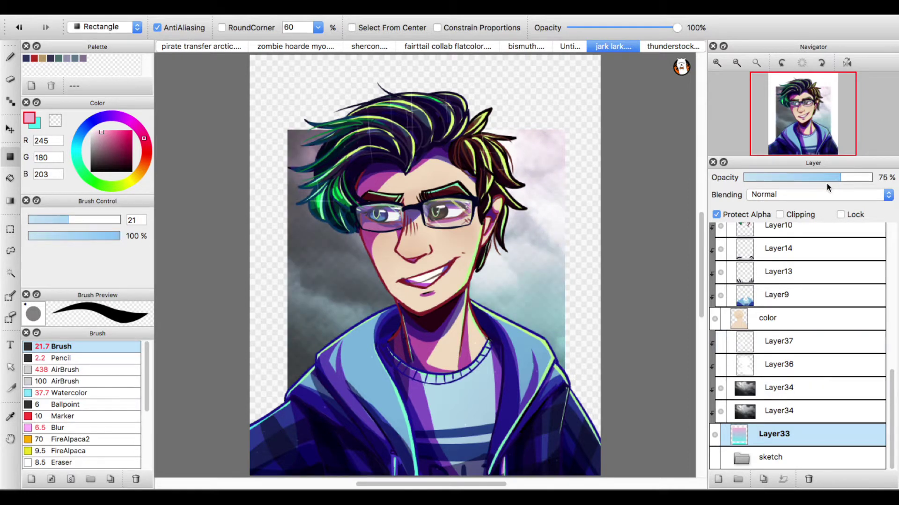
click(822, 180)
click(10, 201)
scroll(449, 169, down, 2)
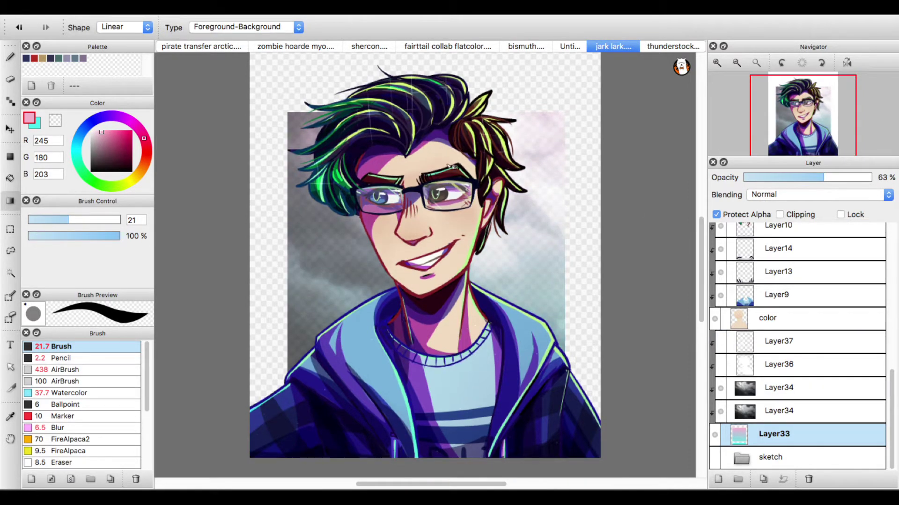
scroll(613, 117, up, 2)
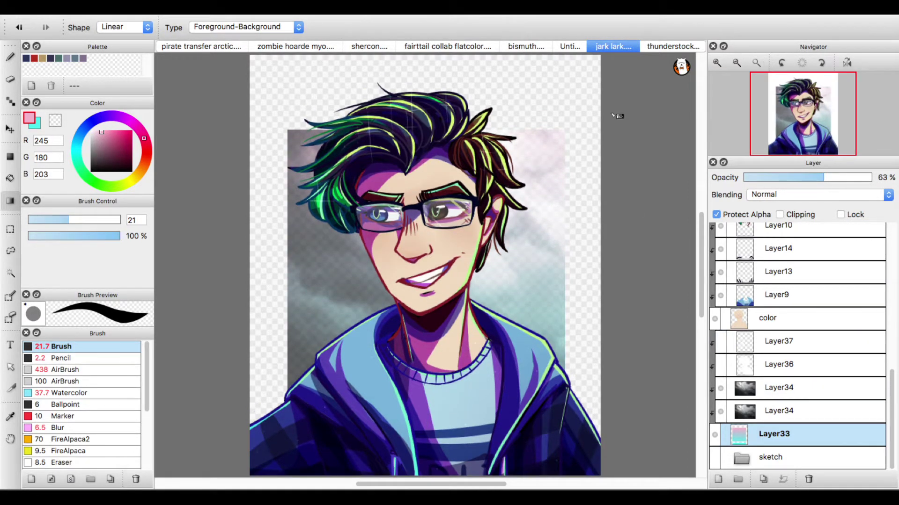
click(846, 177)
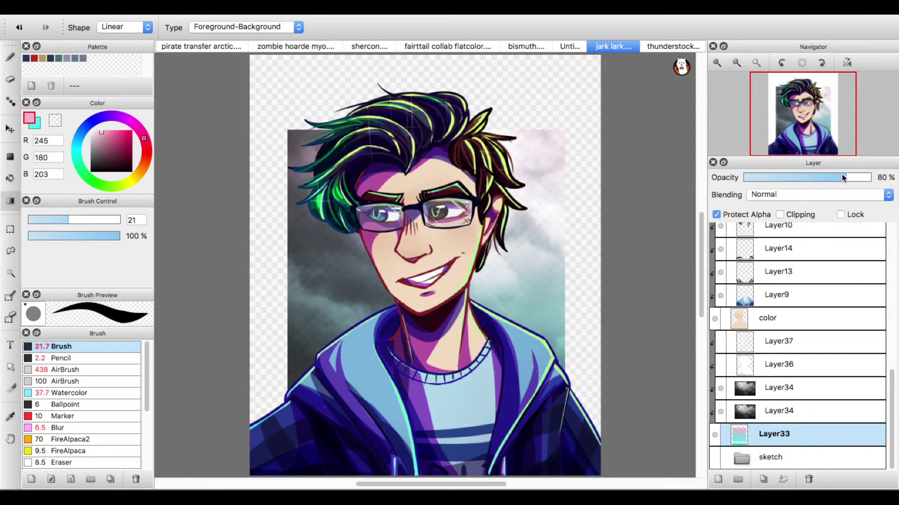
scroll(868, 270, up, 5)
scroll(868, 270, down, 5)
Brighten the pink to RGB 255, 185, 209 and airbrush it across the upper background at size 464.
click(65, 370)
click(101, 133)
drag(239, 136, 637, 141)
key(super+z)
click(10, 57)
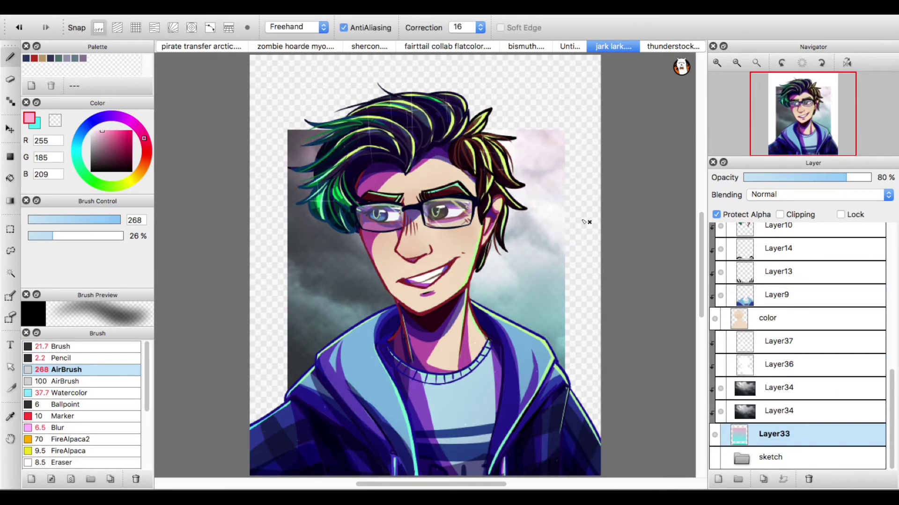
drag(75, 217, 171, 221)
drag(249, 176, 667, 170)
Airbrush cyan (RGB 69, 238, 238) across the lower background, and return to pink with the AirBrush at size 158 and 18% opacity.
key(x)
drag(217, 271, 636, 347)
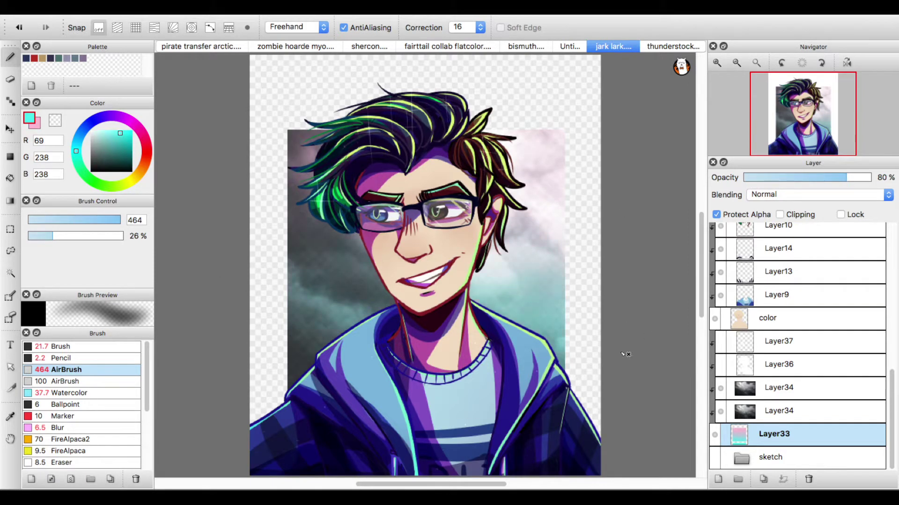
key(x)
key(x)
drag(218, 235, 614, 315)
key(x)
click(92, 218)
click(45, 237)
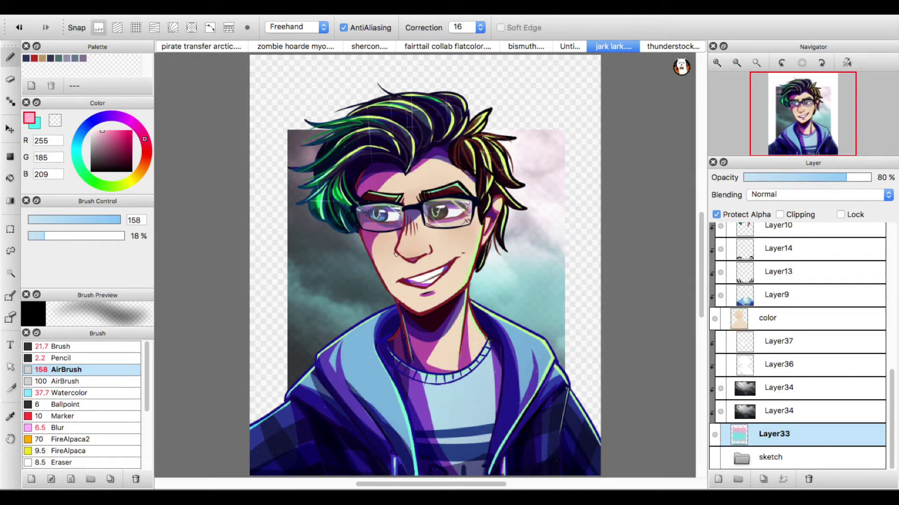
Try the Layer32 color overlay at a changed opacity and hide it.
drag(892, 372, 891, 228)
click(725, 237)
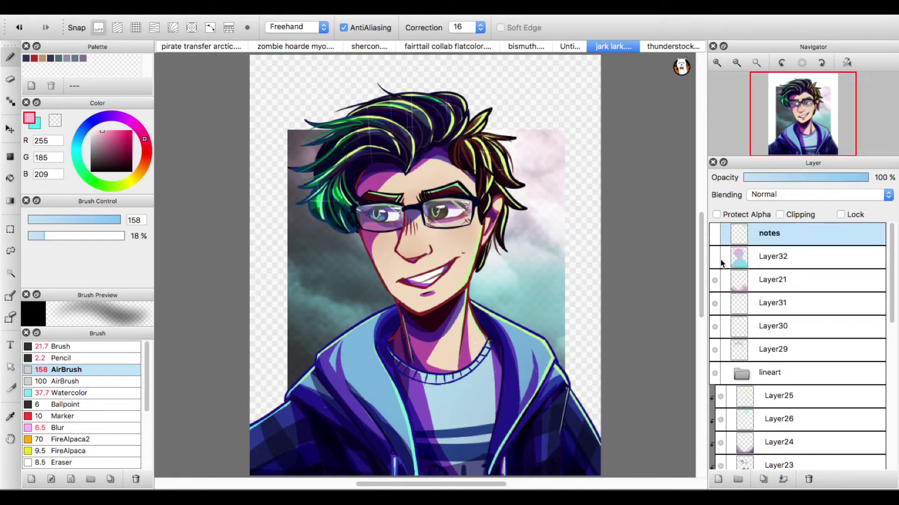
click(729, 256)
click(812, 177)
click(714, 256)
Add a new layer above Layer21 and set its blending mode to Add.
click(730, 280)
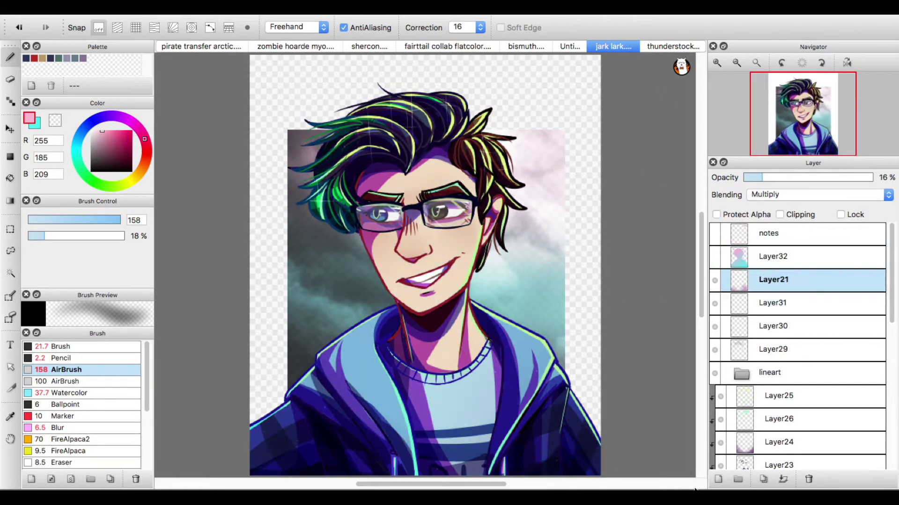
click(717, 479)
drag(702, 302, 702, 323)
click(777, 194)
click(768, 217)
Handwrite a small pink (RGB 255, 117, 163) signature ending in 17 near the jacket's lower edge with the Brush at size 4.3.
click(60, 346)
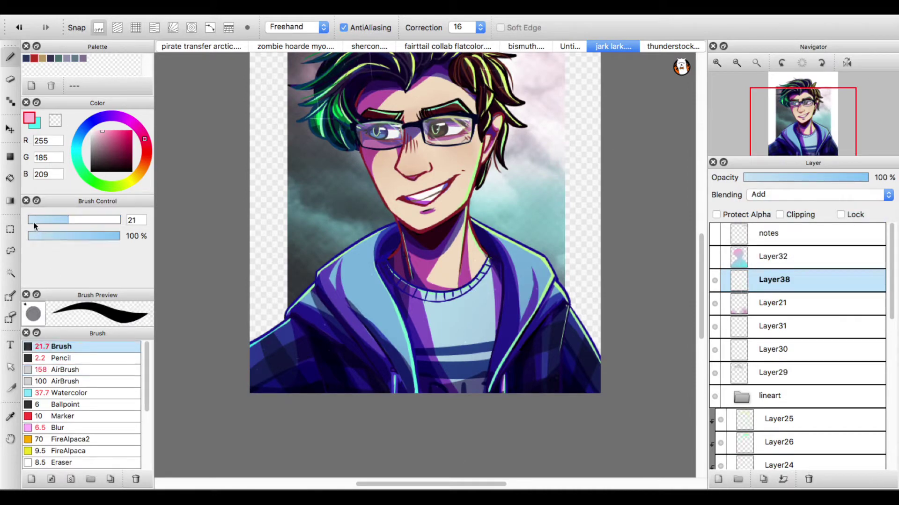
click(39, 220)
click(113, 131)
scroll(556, 394, up, 6)
drag(442, 485, 552, 486)
click(34, 220)
mouse_move(362, 373)
mouse_down()
mouse_move(346, 389)
mouse_move(389, 368)
mouse_up()
mouse_move(388, 370)
mouse_down()
mouse_move(409, 381)
mouse_move(376, 391)
mouse_move(402, 366)
mouse_up()
key(super+z)
key(super+z)
drag(397, 378, 419, 391)
drag(426, 369, 437, 390)
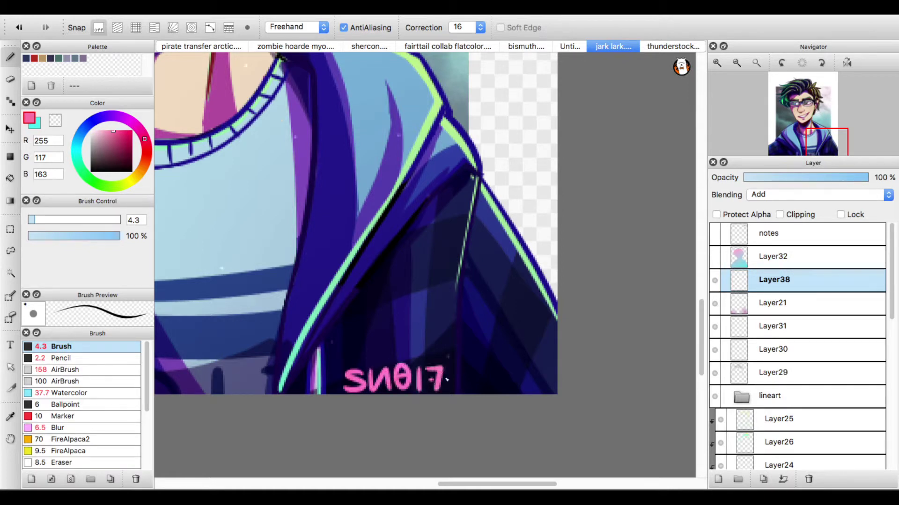
Lower the signature layer's opacity to 29% and move the signature into the portrait's lower right corner.
click(778, 177)
click(757, 63)
click(8, 132)
drag(544, 472, 585, 472)
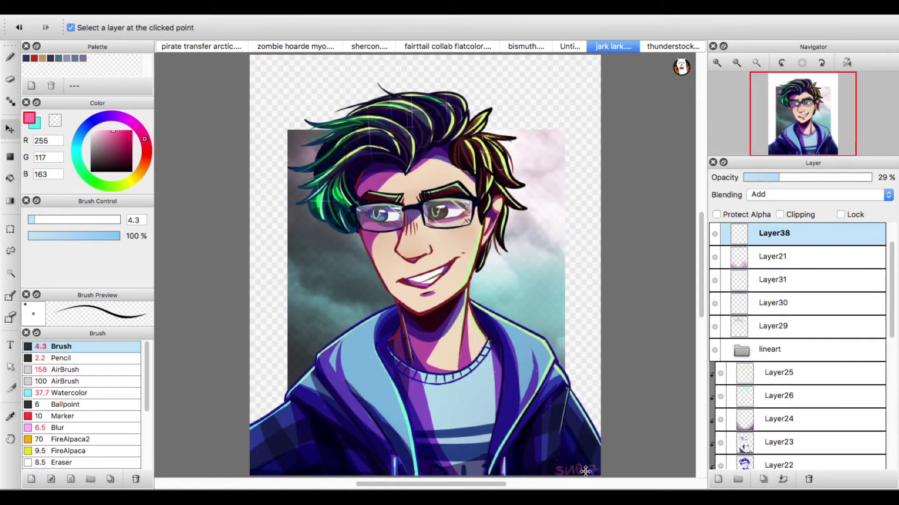
click(580, 468)
scroll(759, 254, up, 3)
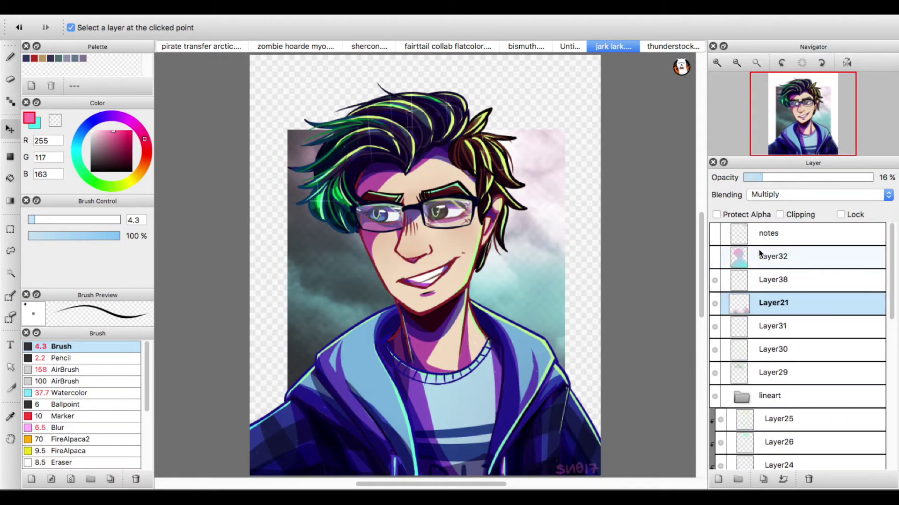
click(772, 279)
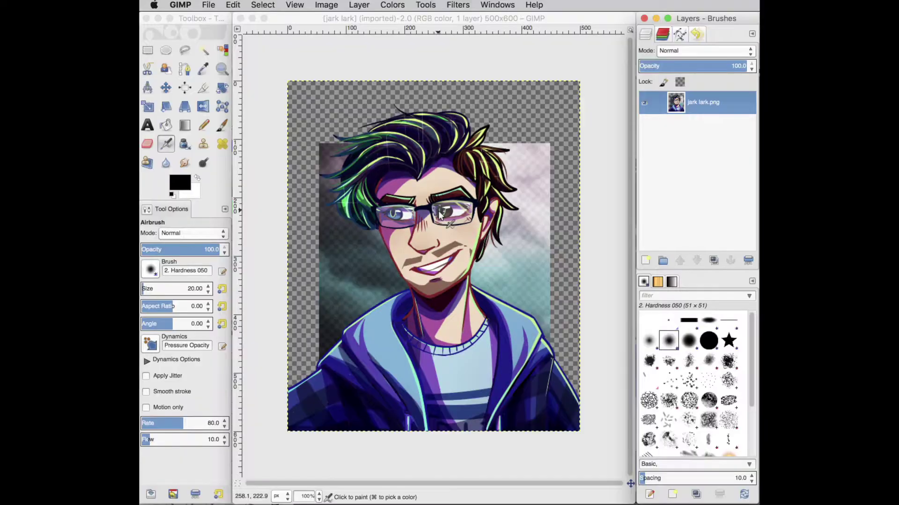
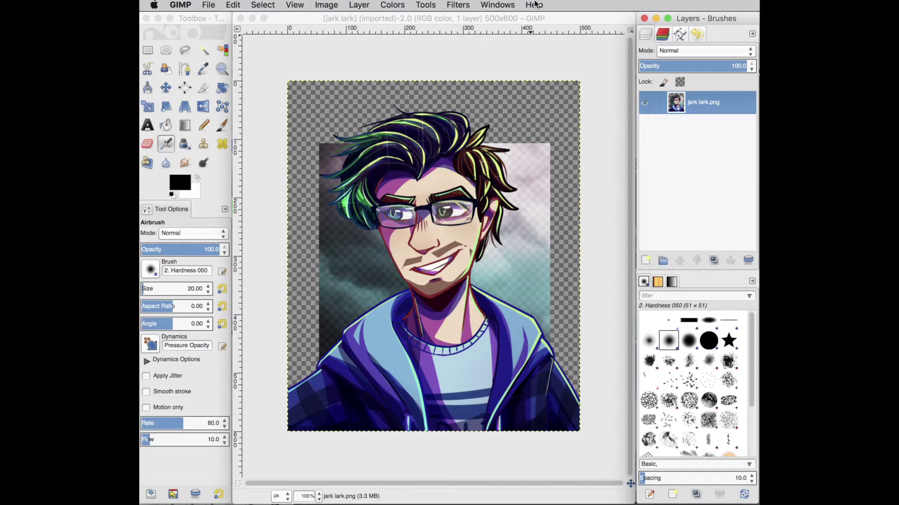
click(393, 5)
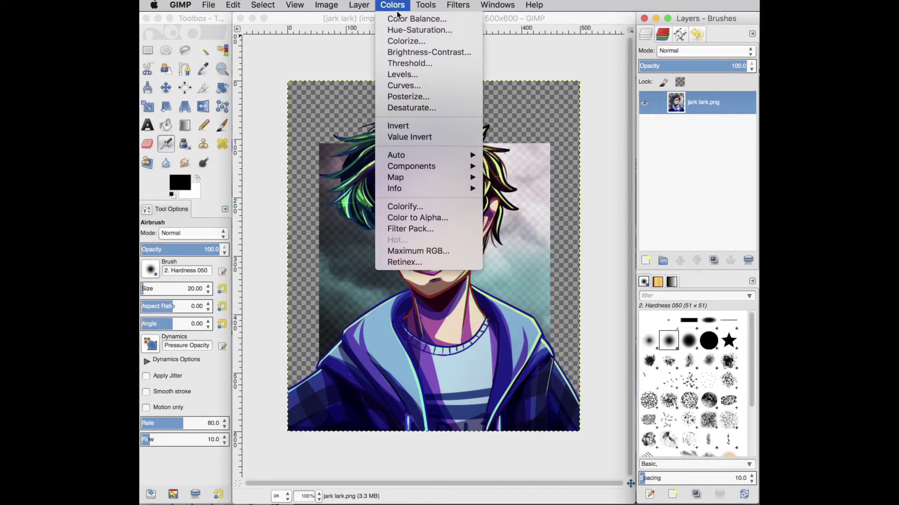
click(397, 3)
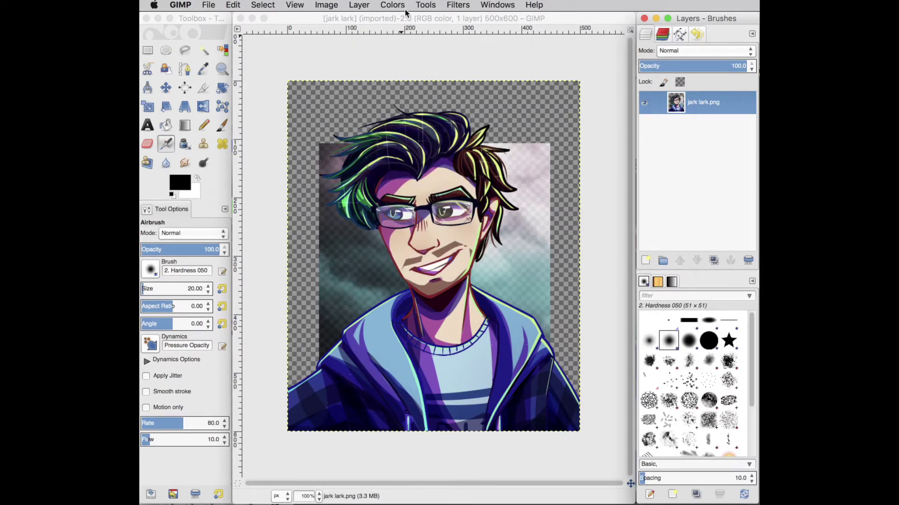
click(392, 4)
click(418, 18)
drag(561, 18, 432, 56)
click(393, 5)
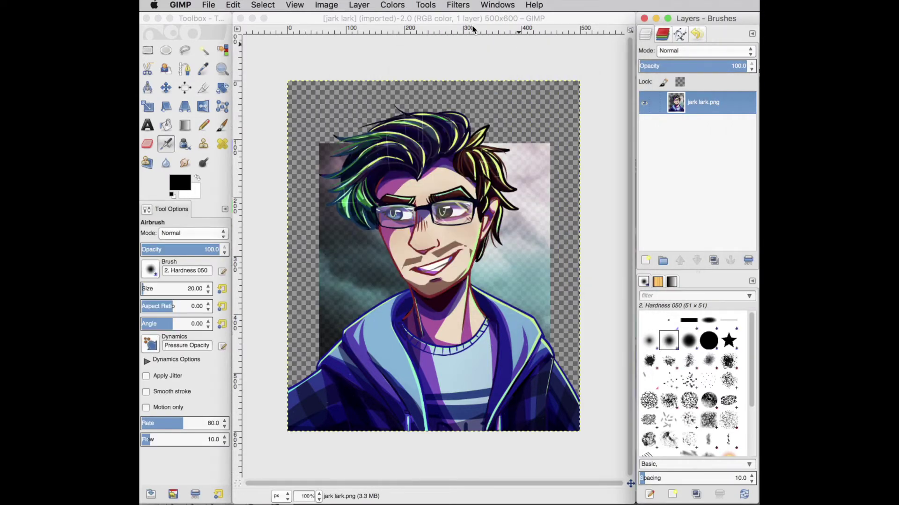
In GIMP, try a midtones Color Balance on jark lark.png with cyan-red -21, magenta-green -10 and yellow-blue 8.
click(392, 5)
click(408, 19)
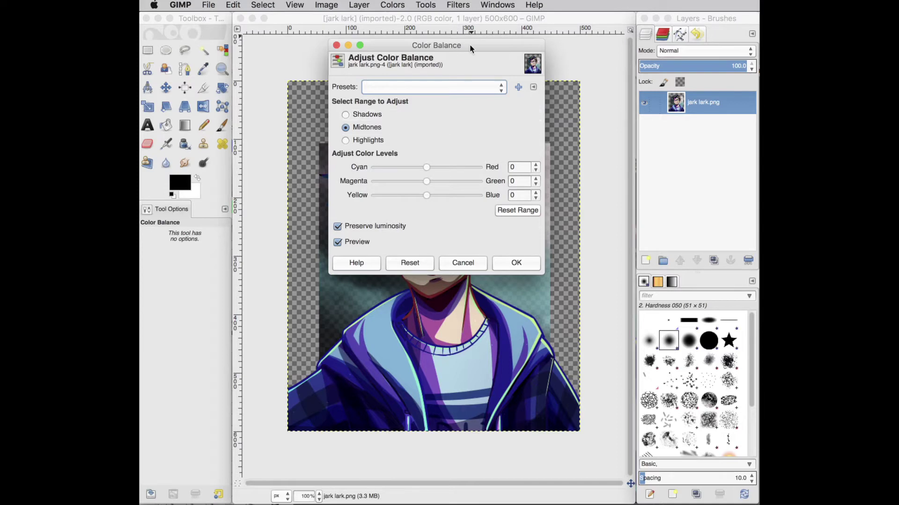
drag(472, 46, 676, 35)
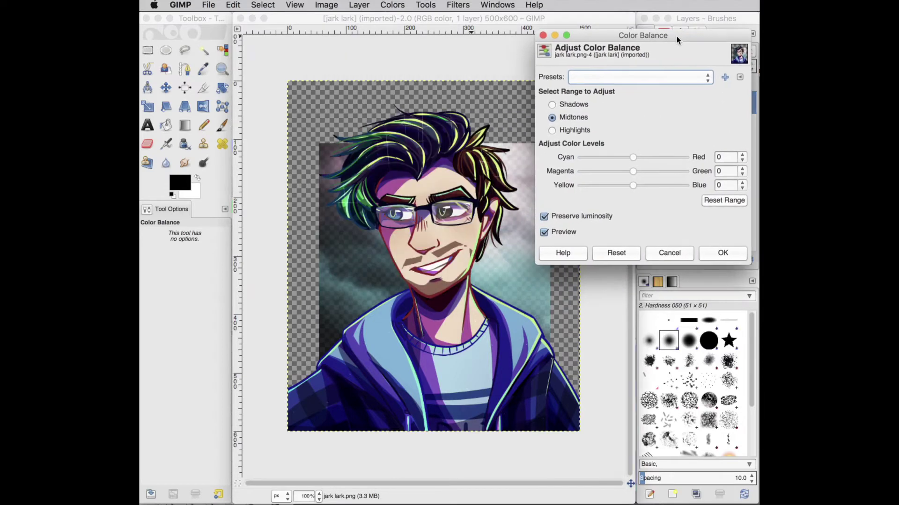
click(626, 171)
click(626, 157)
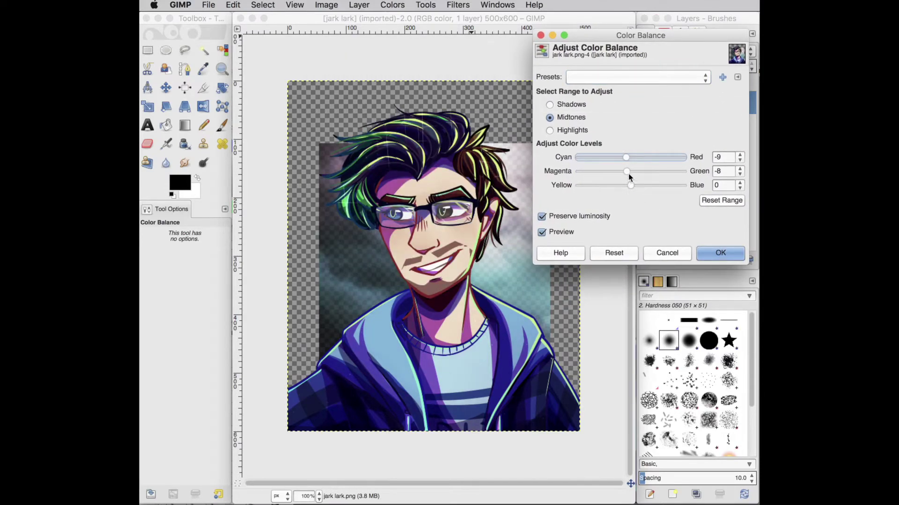
click(626, 185)
mouse_move(626, 185)
mouse_down()
mouse_move(635, 186)
mouse_move(620, 159)
mouse_move(625, 171)
mouse_up()
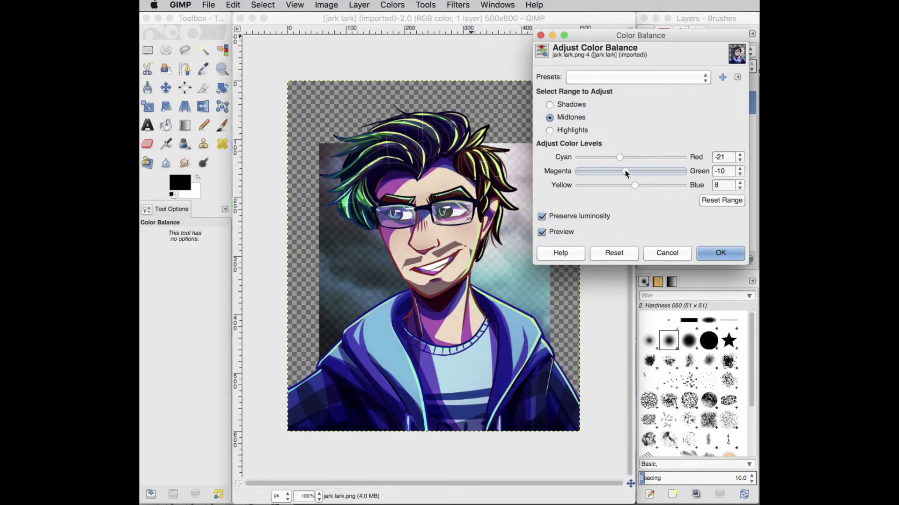
click(660, 253)
Show the undo history and apply a Hue-Saturation adjustment with lightness -5 and saturation 6.
click(698, 36)
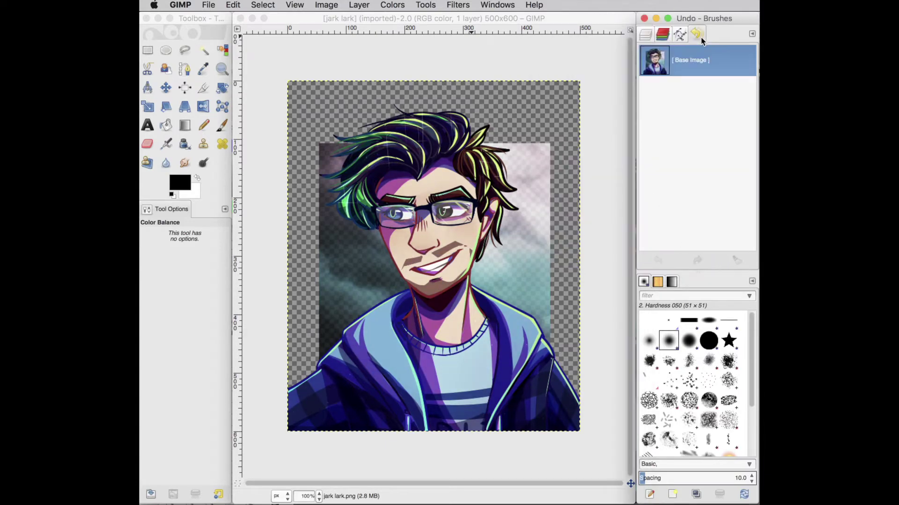
click(393, 5)
click(660, 102)
click(395, 6)
click(517, 105)
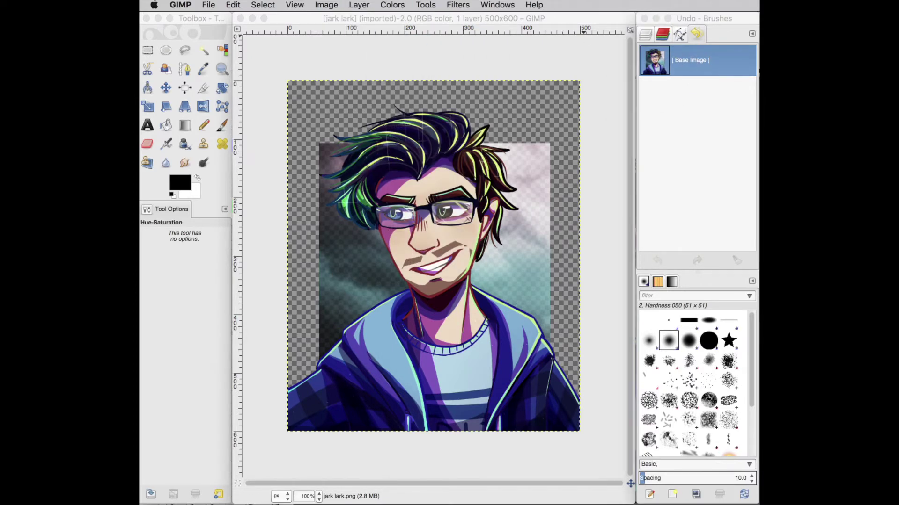
drag(614, 17, 583, 37)
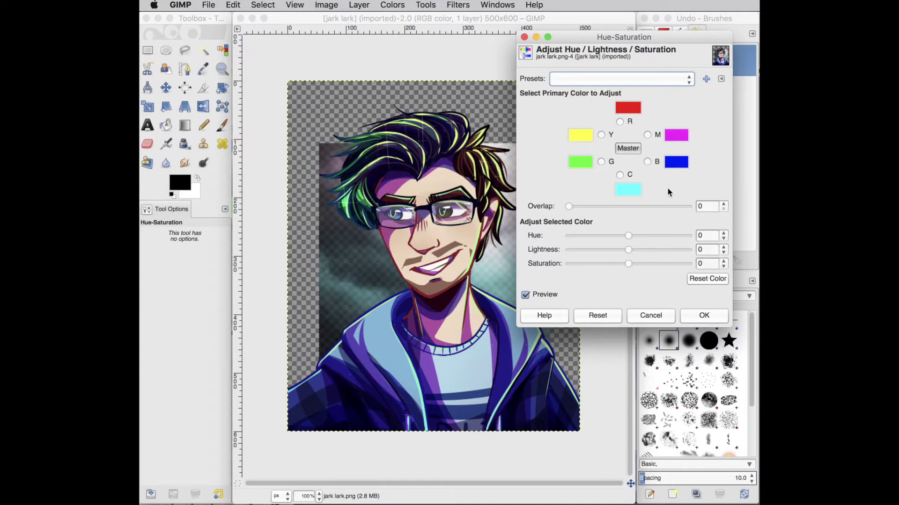
mouse_move(634, 260)
mouse_down()
mouse_move(637, 268)
mouse_move(624, 253)
mouse_move(630, 265)
mouse_up()
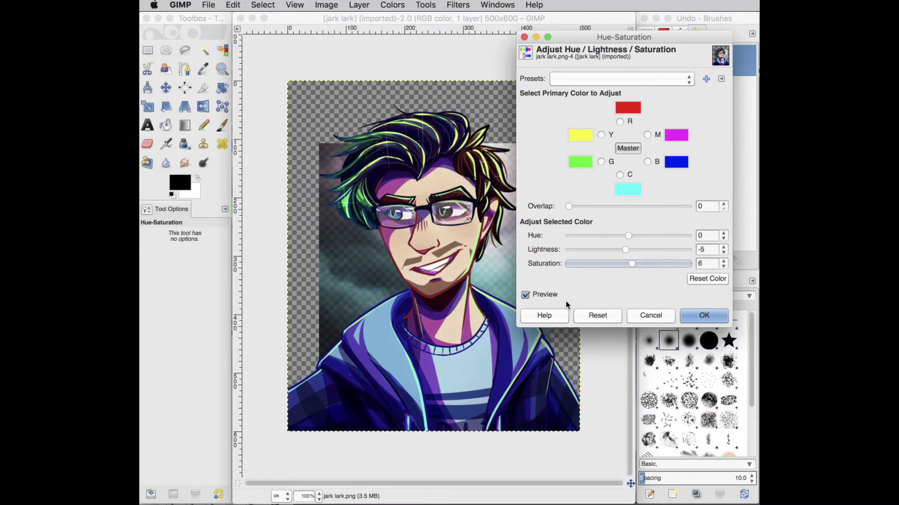
click(704, 316)
Apply a Brightness-Contrast adjustment to the portrait.
click(392, 4)
click(411, 53)
drag(450, 92, 447, 77)
drag(457, 20, 625, 26)
click(695, 156)
Apply a midtones Color Balance with cyan-red -18, magenta-green -24 and yellow-blue 2.
click(395, 5)
click(403, 18)
click(392, 5)
click(395, 18)
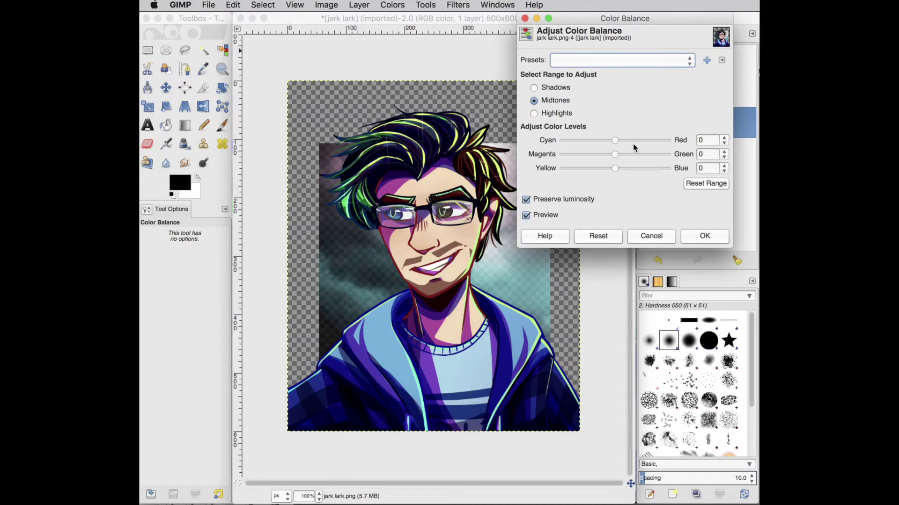
drag(618, 153, 618, 172)
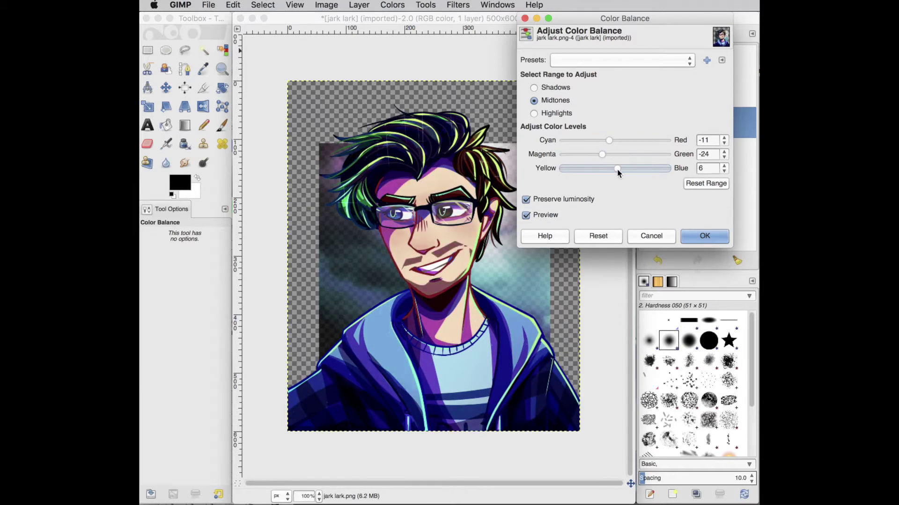
mouse_move(605, 141)
mouse_down()
mouse_move(630, 144)
mouse_move(607, 141)
mouse_up()
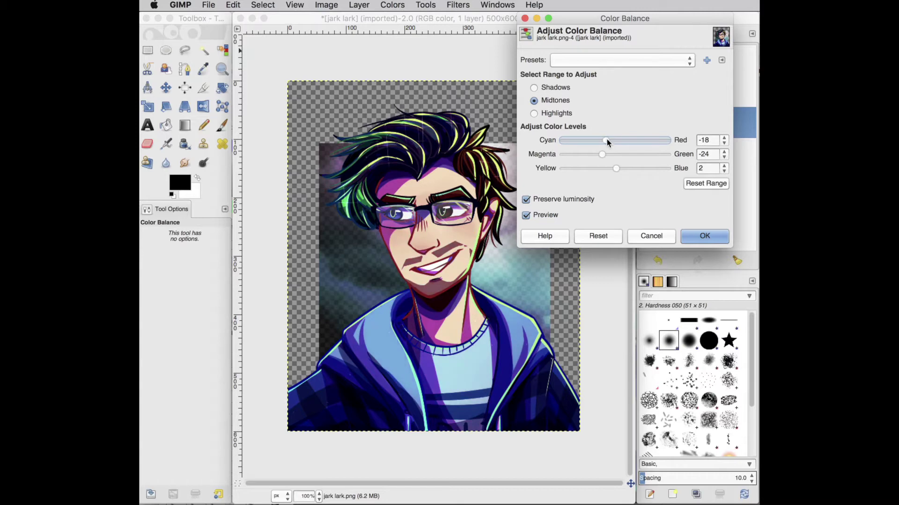
click(692, 232)
Apply a Hue-Saturation adjustment to the portrait with hue 4 and saturation -8 on all colors.
click(393, 5)
click(423, 29)
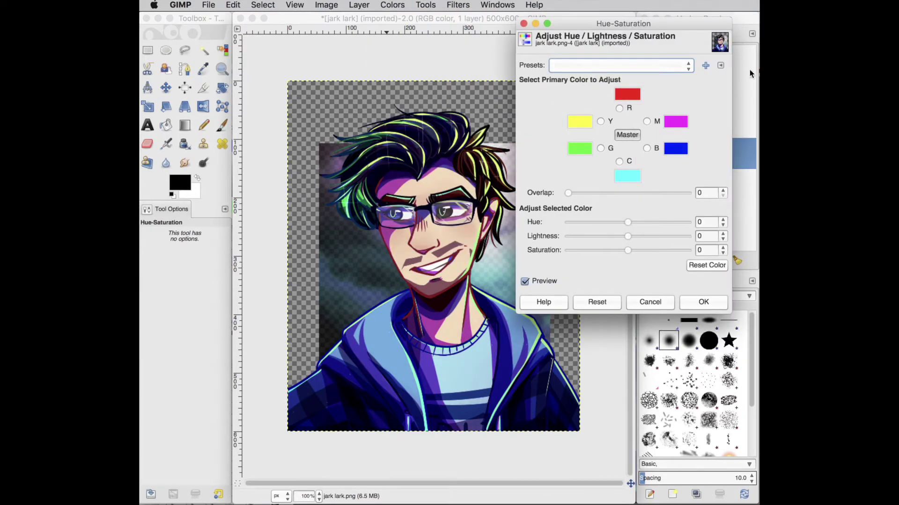
drag(627, 251, 626, 252)
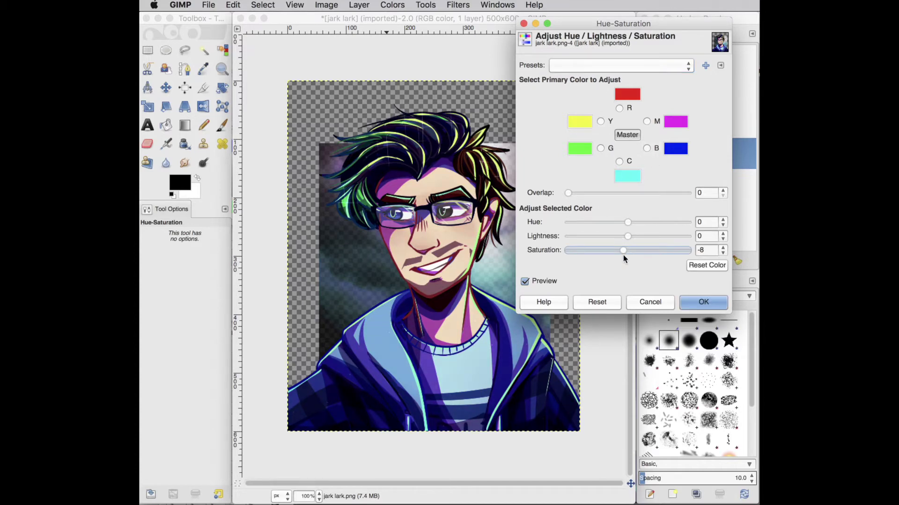
click(627, 236)
mouse_move(628, 222)
mouse_down()
mouse_move(590, 223)
mouse_move(628, 222)
mouse_up()
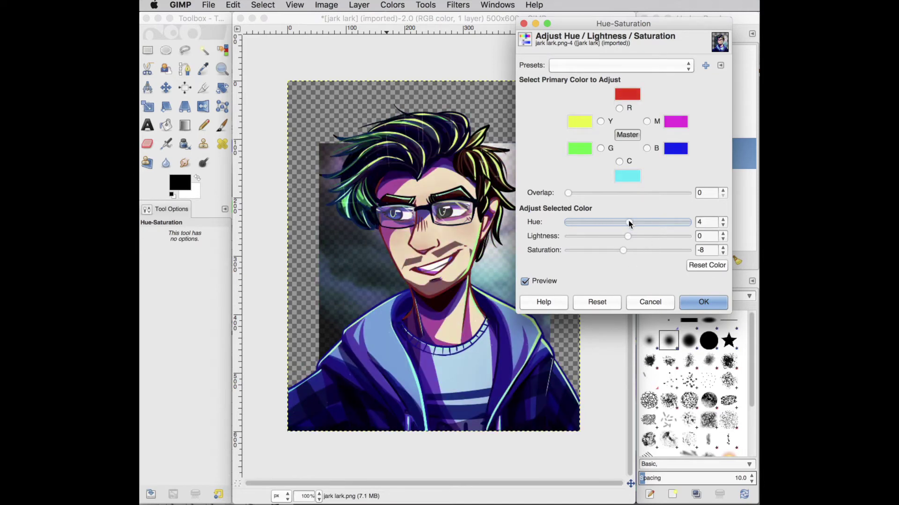
click(703, 302)
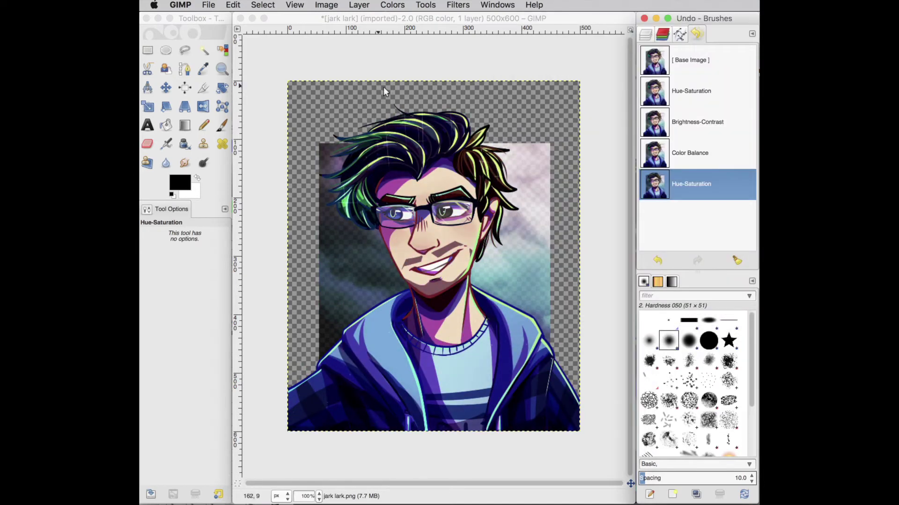
click(392, 4)
click(403, 18)
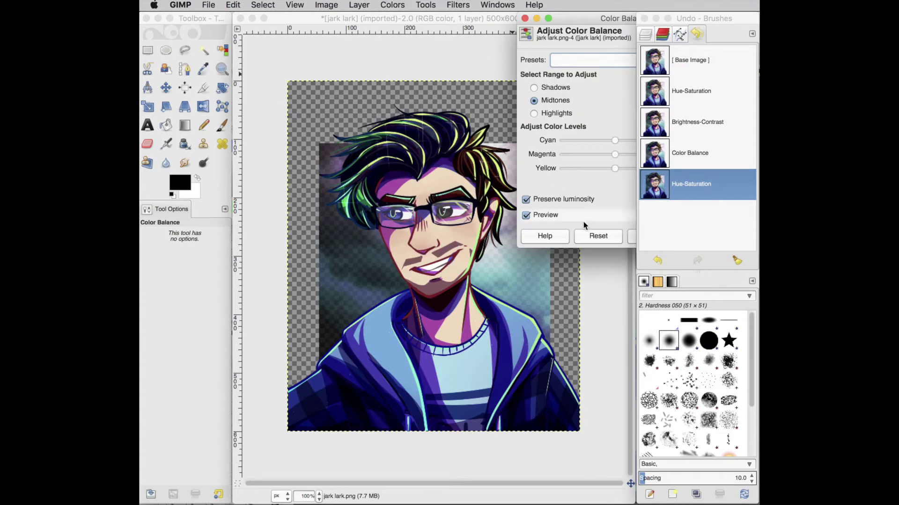
click(524, 18)
Start another Hue-Saturation adjustment, tuning saturation for individual primary colors and setting green to -18.
click(392, 5)
click(408, 29)
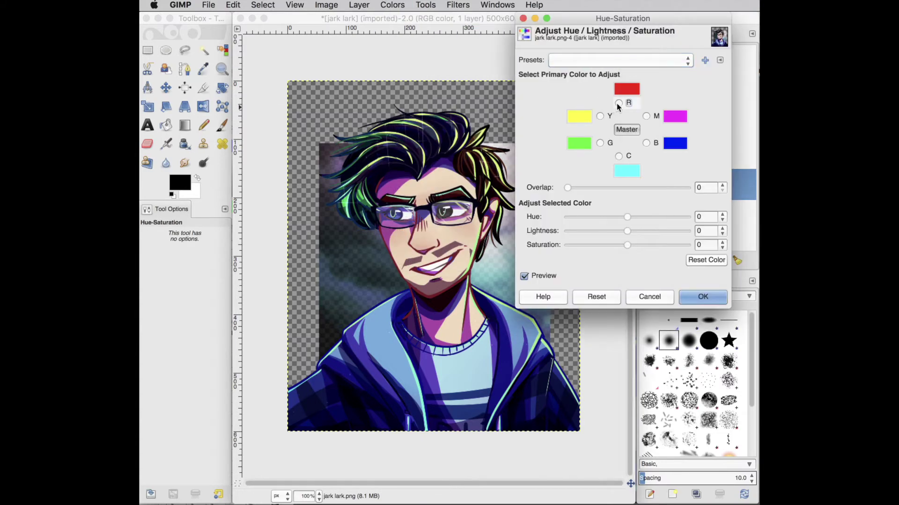
mouse_move(628, 245)
mouse_down()
mouse_move(647, 247)
mouse_move(603, 246)
mouse_move(630, 245)
mouse_up()
click(600, 116)
click(619, 103)
click(646, 116)
click(647, 142)
click(619, 156)
drag(635, 245, 632, 242)
click(600, 143)
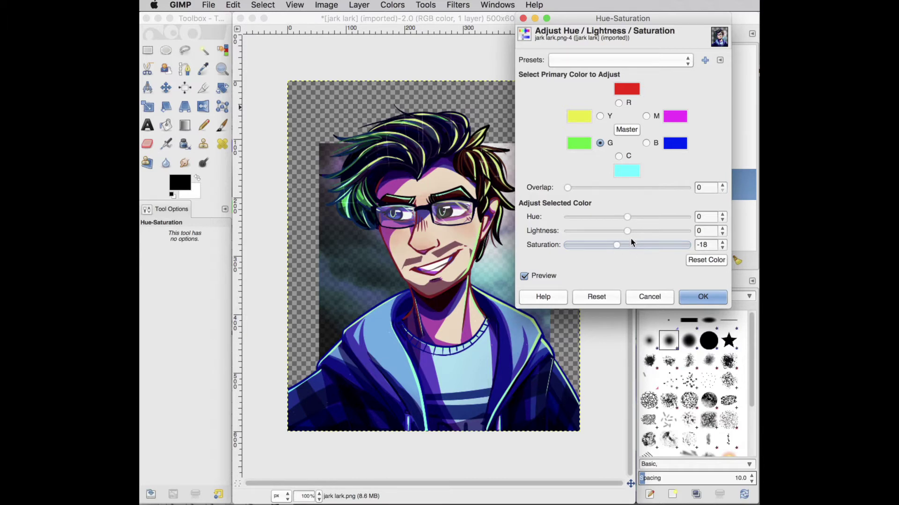
Raise the cyan saturation, set the blue saturation to 13, and apply the Hue-Saturation adjustment.
key(Down)
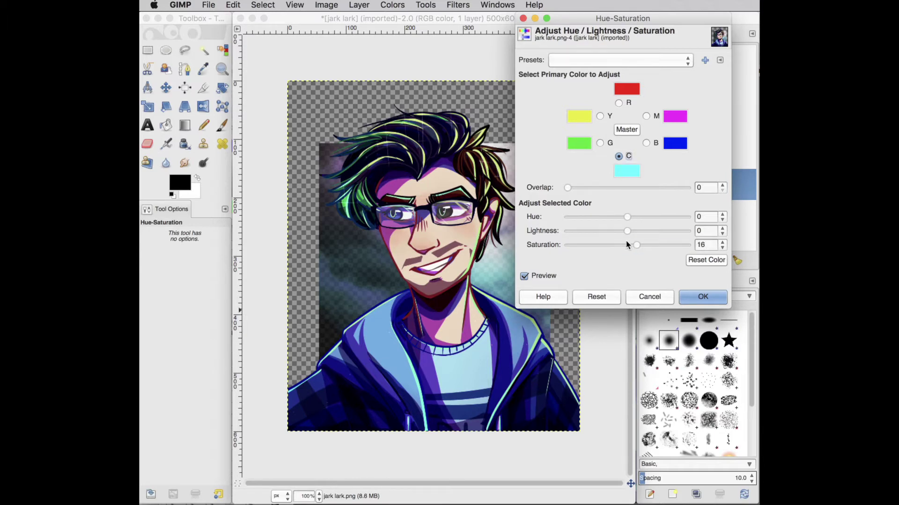
drag(639, 248, 642, 251)
key(Down)
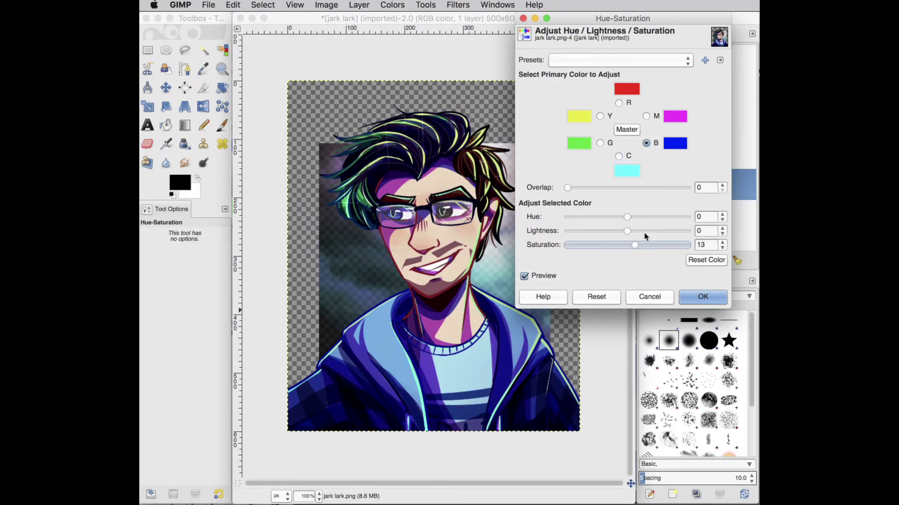
click(701, 299)
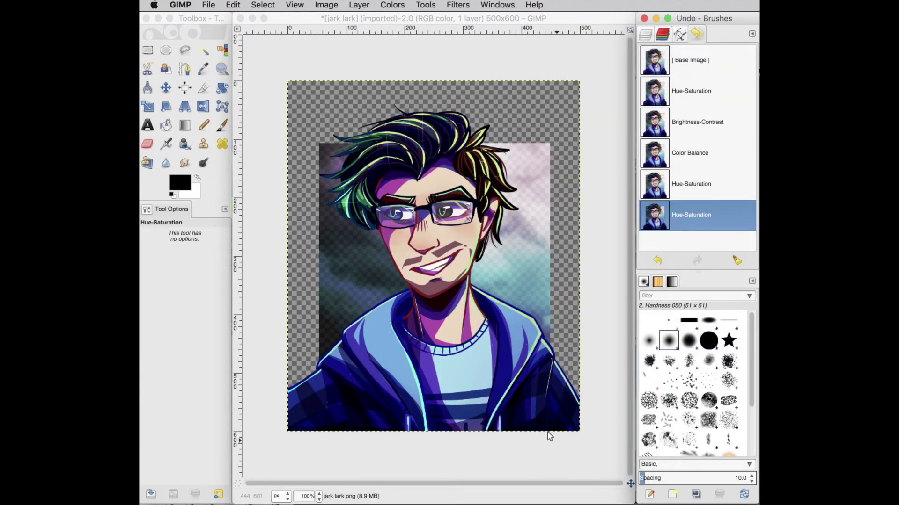
Examine the lower part and side of the color-adjusted portrait at 200% and return to the full view.
click(319, 493)
drag(629, 294, 629, 375)
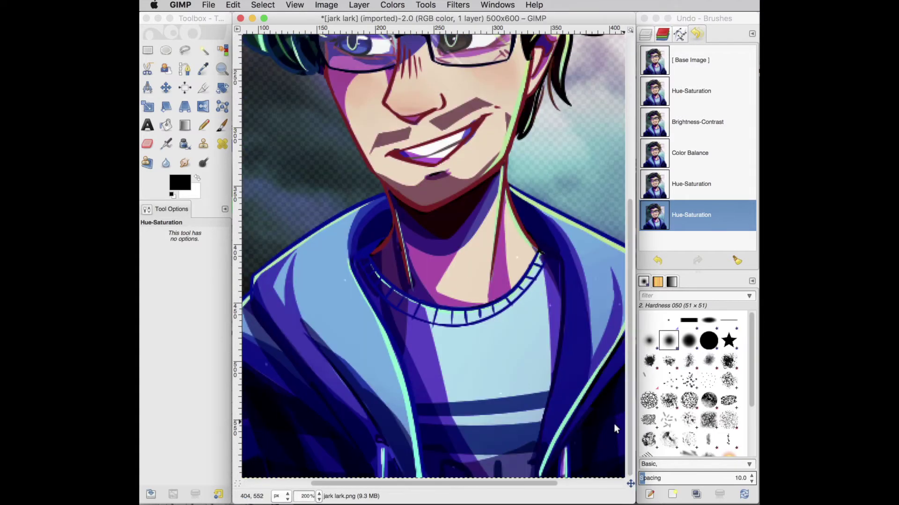
click(594, 482)
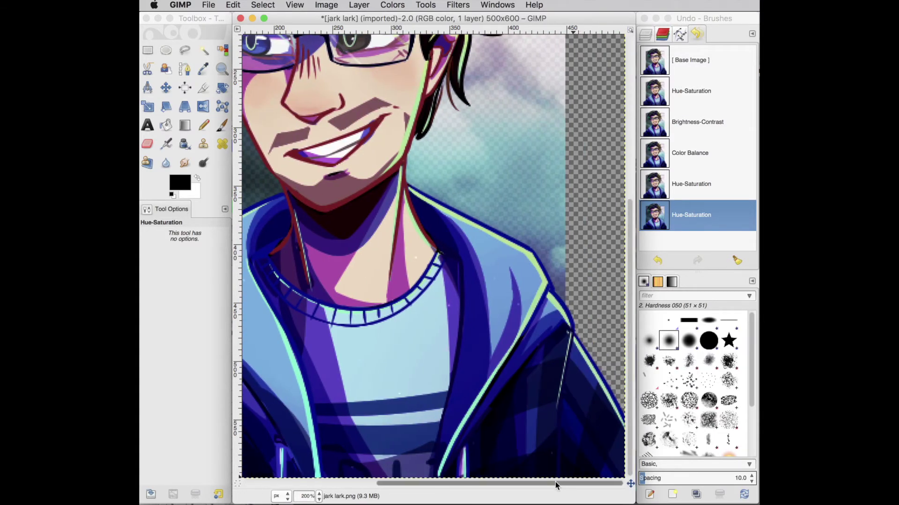
click(618, 330)
click(648, 297)
key(minus)
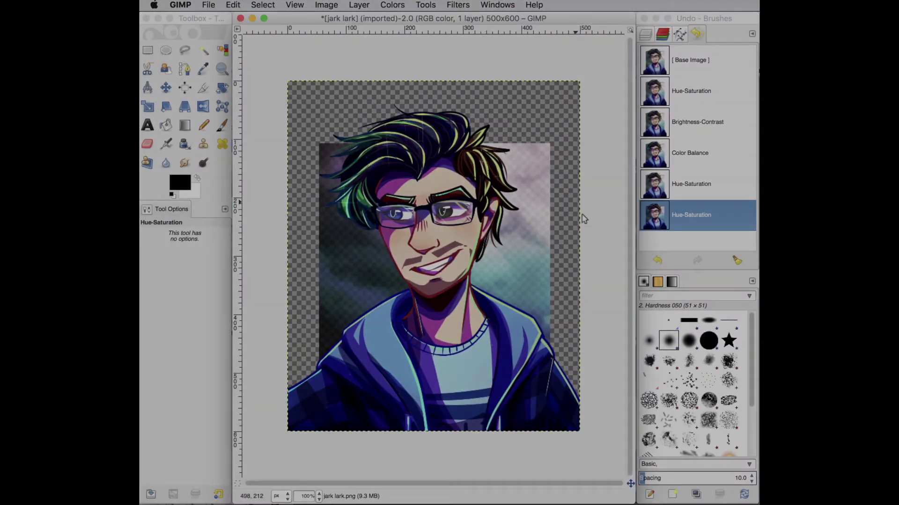